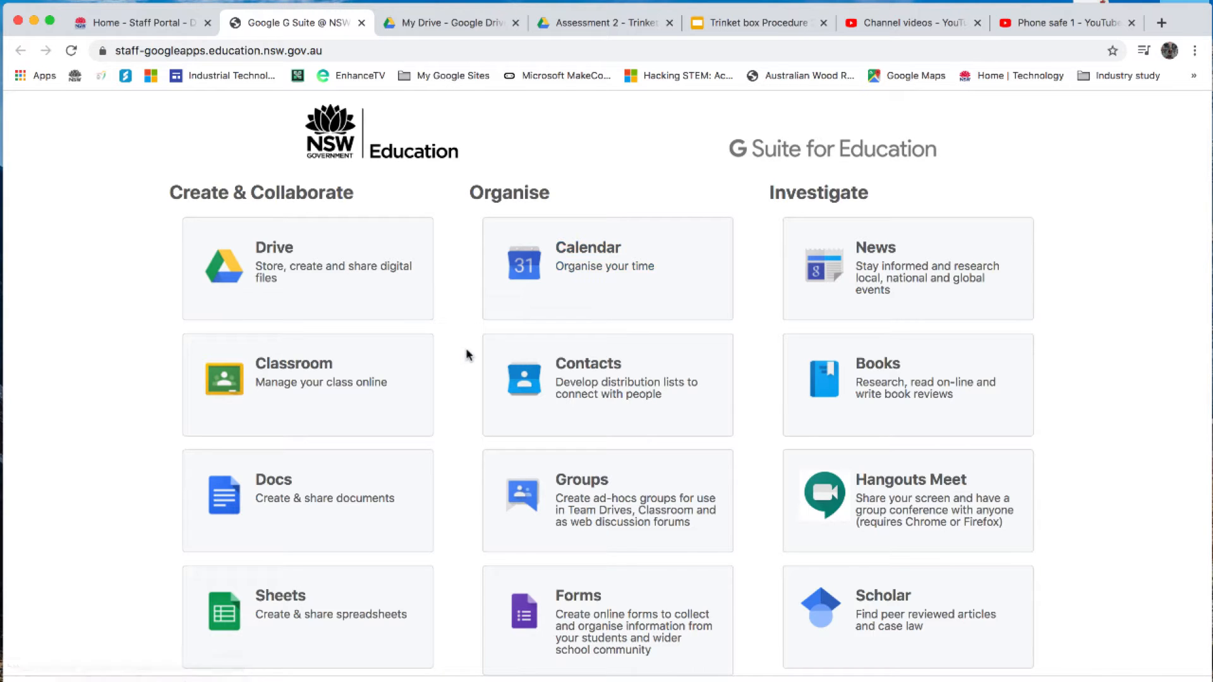
- Launch SketchUp for Schools from the G Suite apps page and open the recent phone safe model
{"action": "scroll", "coordinate": [468, 355], "scroll_direction": "down", "scroll_amount": 10}
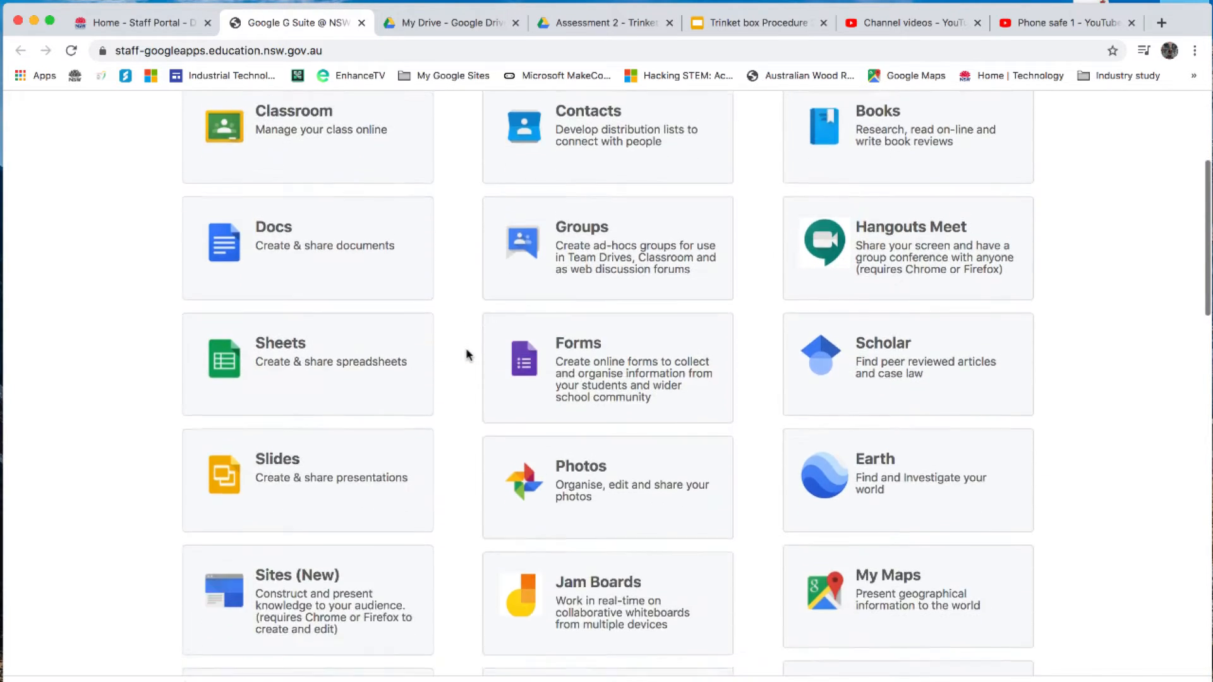
{"action": "scroll", "coordinate": [467, 355], "scroll_direction": "down", "scroll_amount": 12}
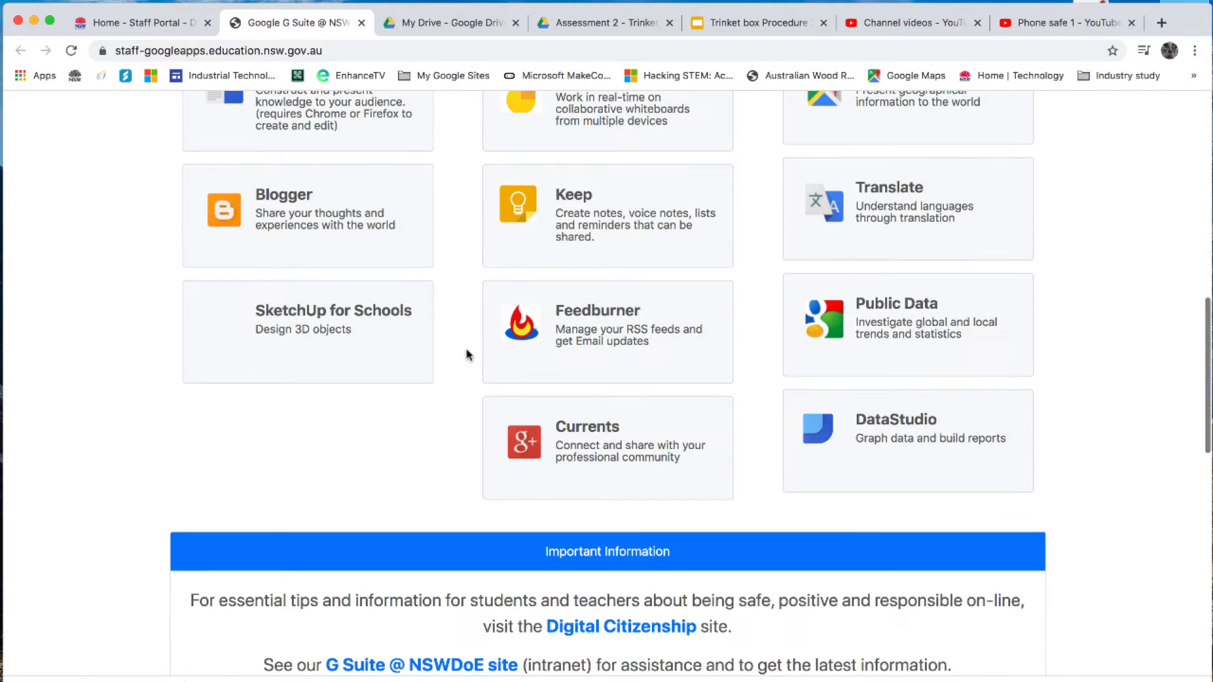
{"action": "left_click", "coordinate": [304, 312]}
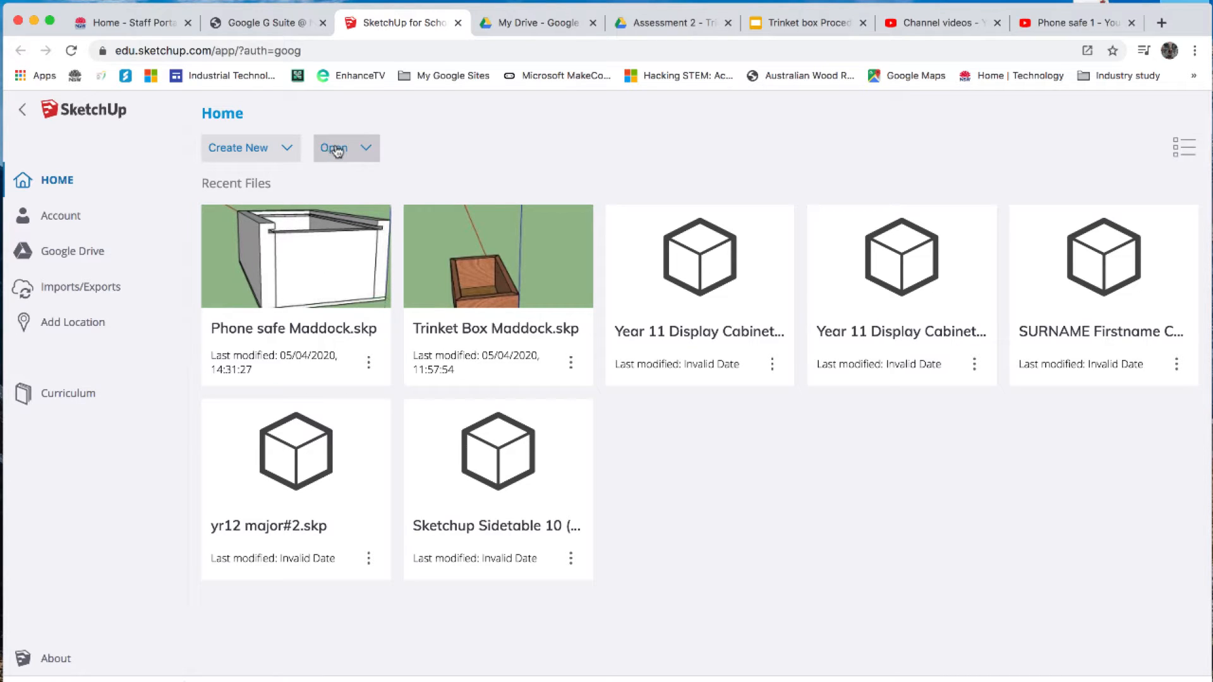
{"action": "left_click", "coordinate": [290, 276]}
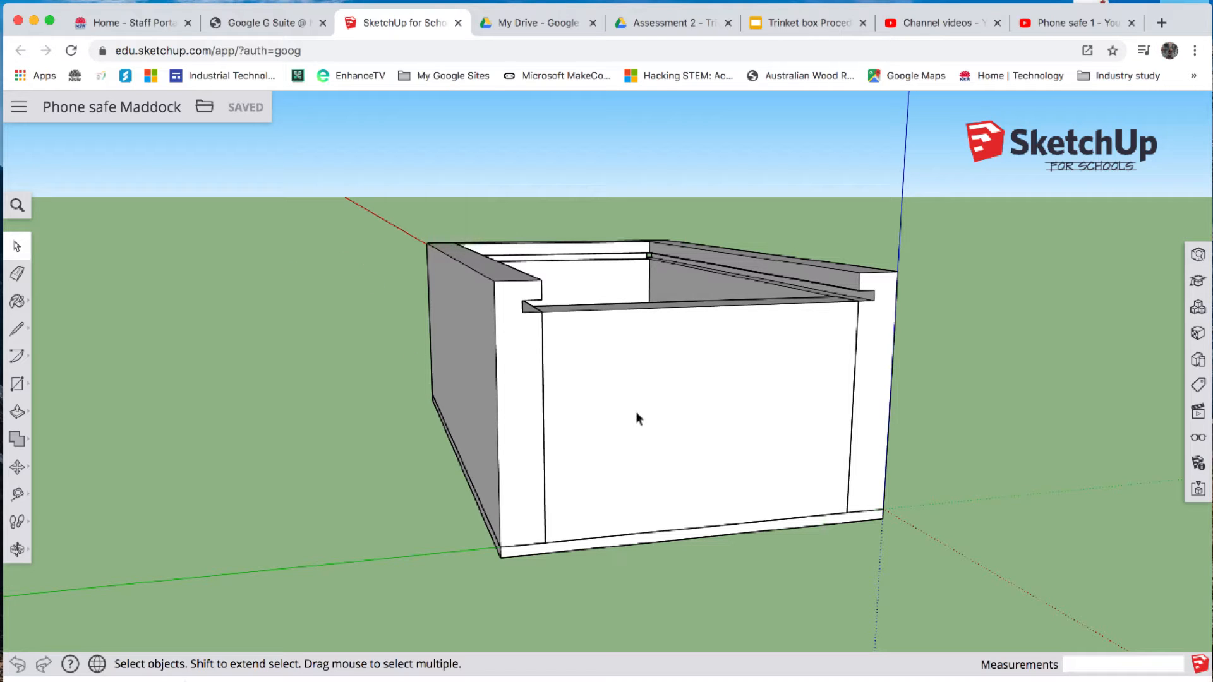
- Measure the length from the midpoint of the back panel's groove edge to the front edge of the box
{"action": "left_click", "coordinate": [17, 549]}
{"action": "left_click_drag", "start_coordinate": [392, 379], "coordinate": [347, 469]}
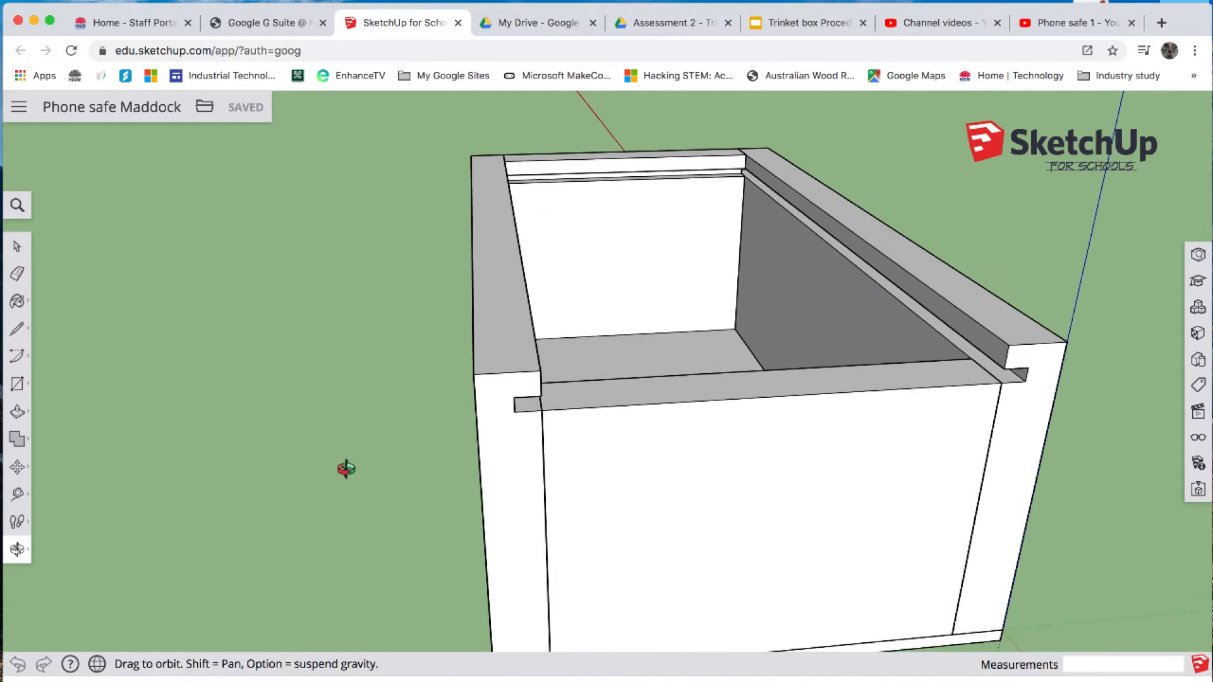
{"action": "scroll", "coordinate": [346, 469], "scroll_direction": "down", "scroll_amount": 3}
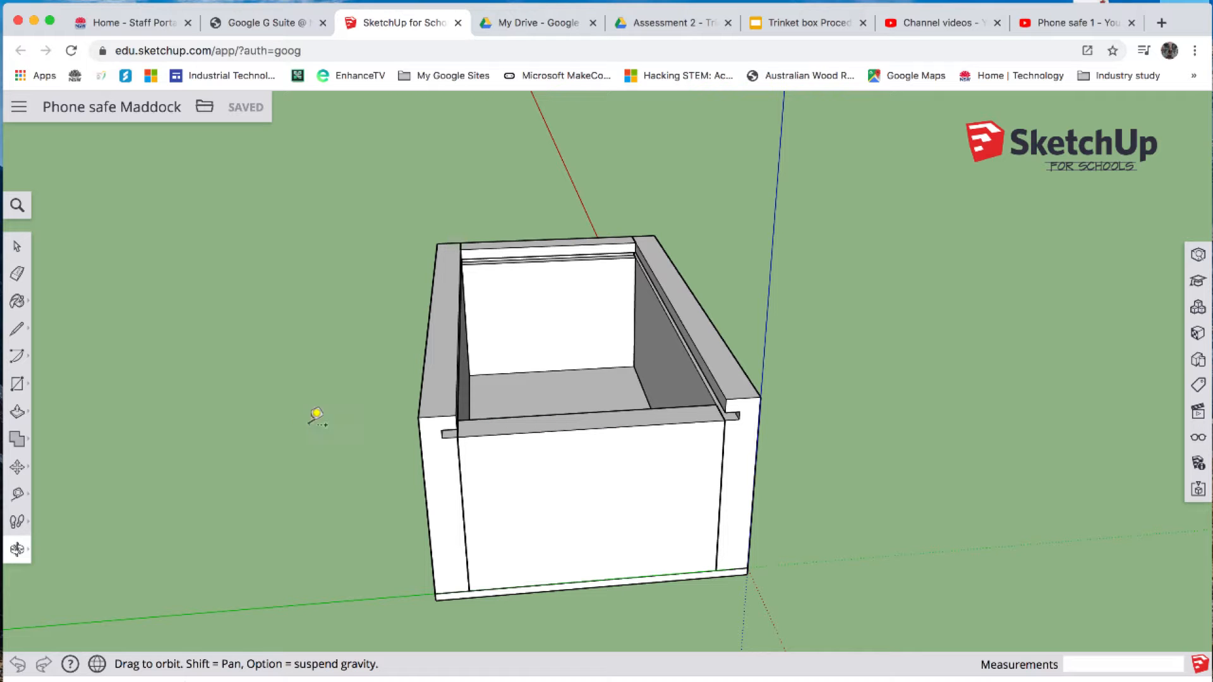
{"action": "key", "text": "t"}
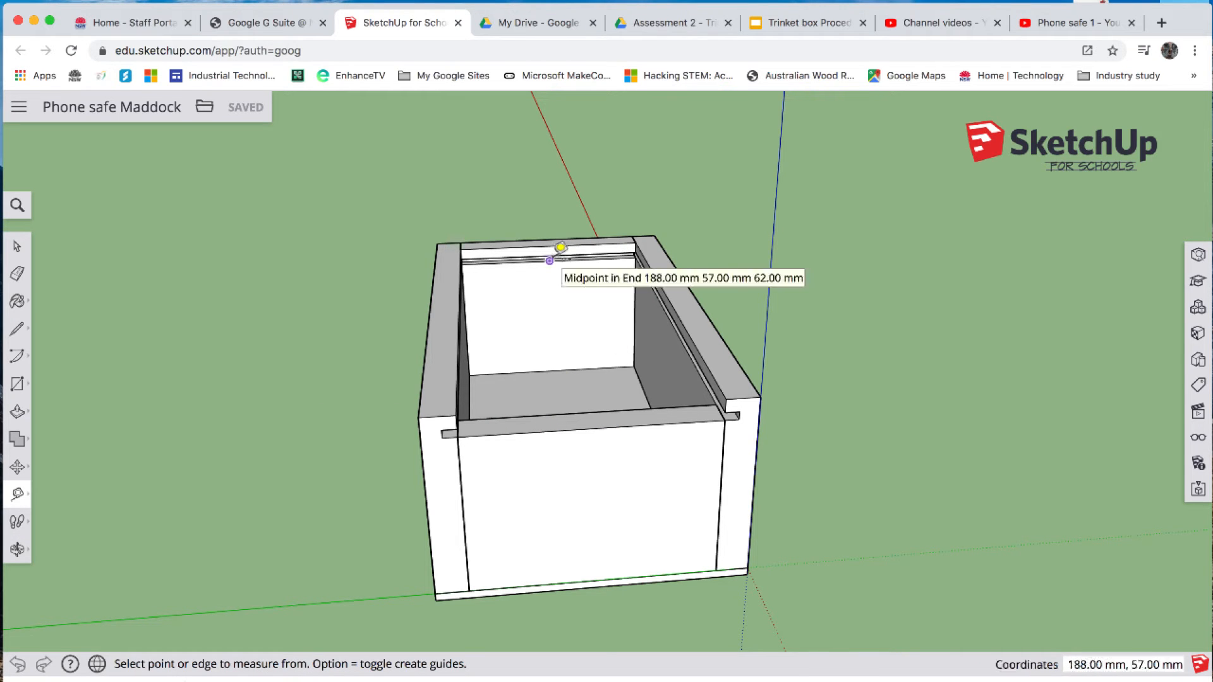
{"action": "scroll", "coordinate": [560, 247], "scroll_direction": "up", "scroll_amount": 5}
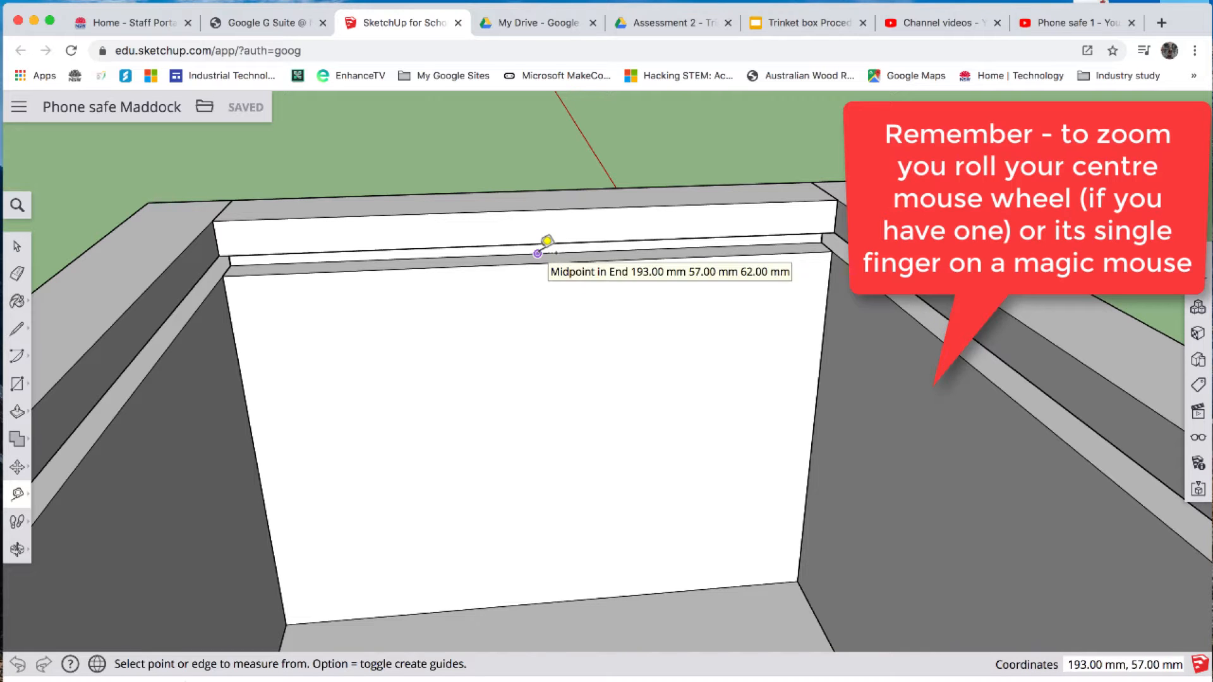
{"action": "left_click", "coordinate": [537, 253]}
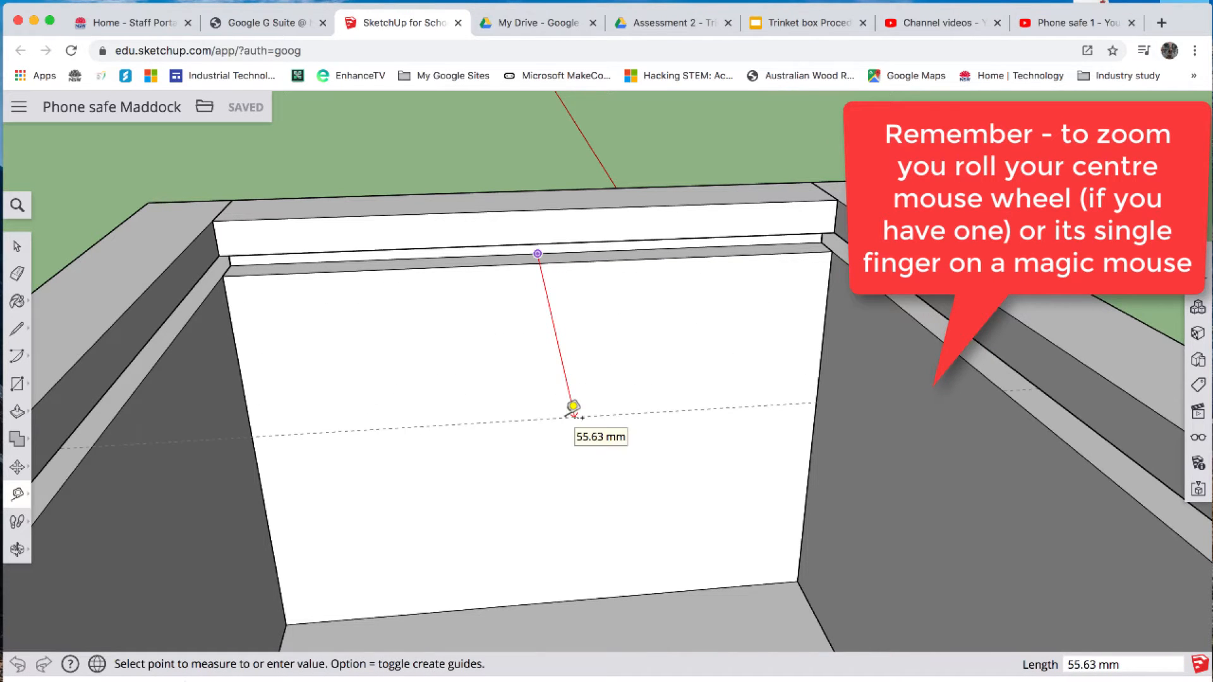
{"action": "scroll", "coordinate": [573, 406], "scroll_direction": "down", "scroll_amount": 10}
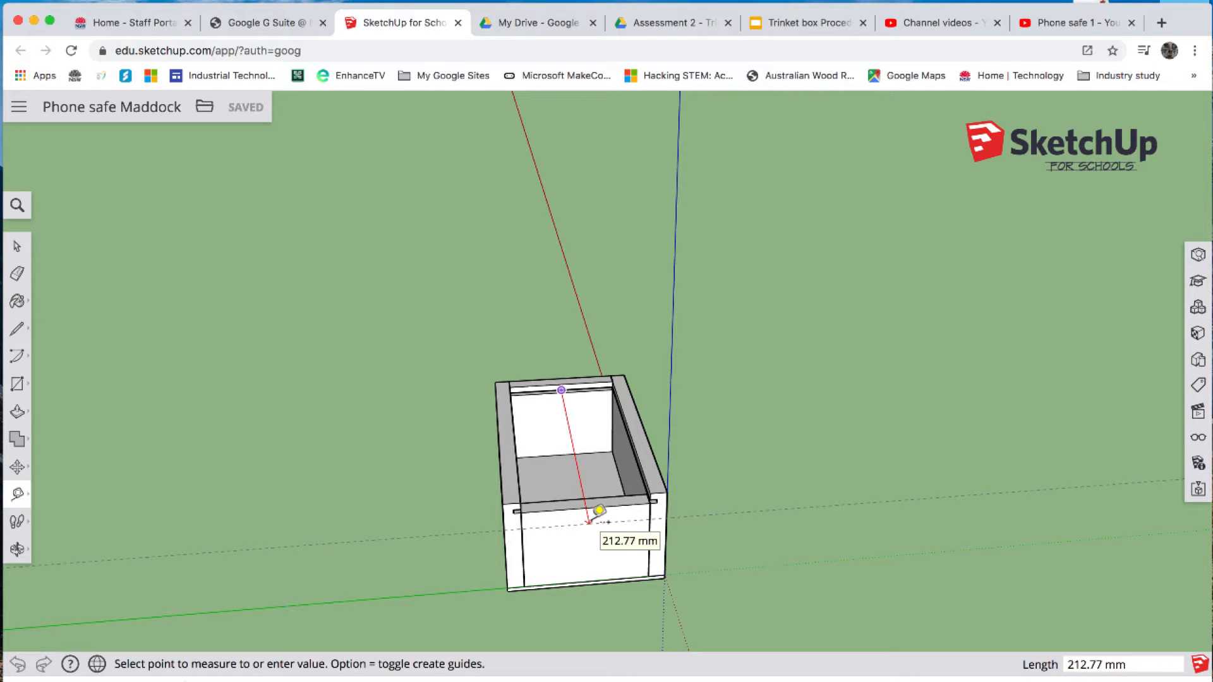
{"action": "left_click", "coordinate": [599, 510]}
{"action": "scroll", "coordinate": [561, 501], "scroll_direction": "down", "scroll_amount": 2}
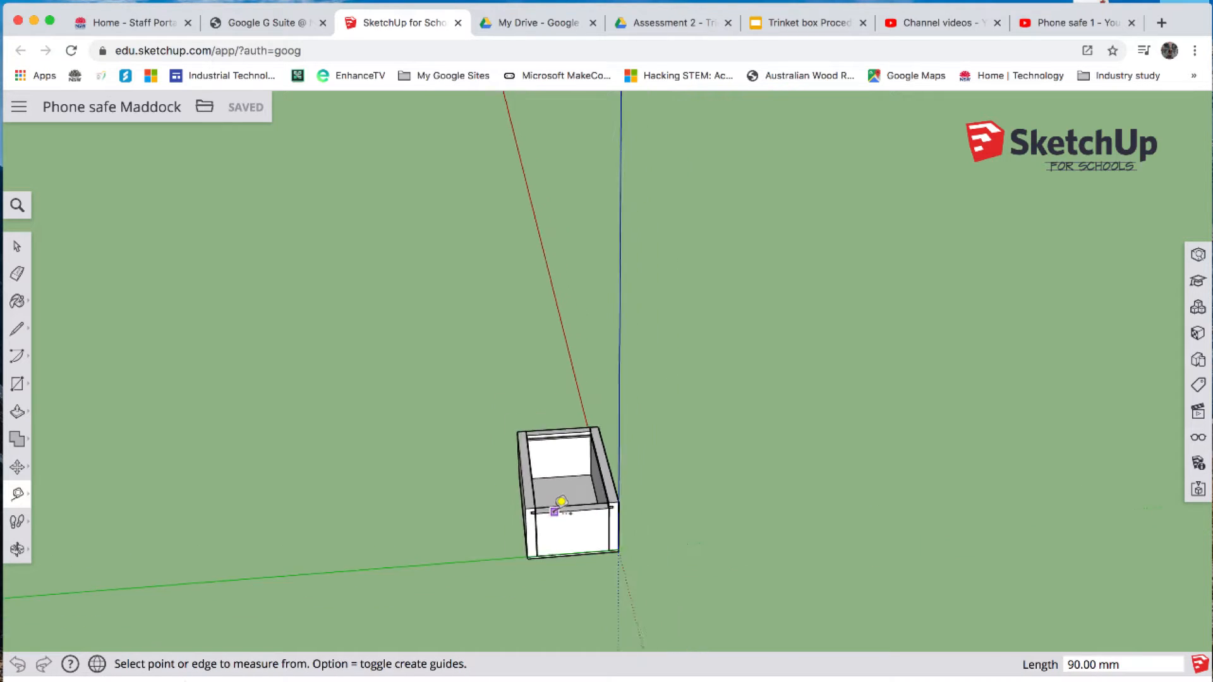
- Measure the width across the front of the box between the outer ends of the two side grooves
{"action": "scroll", "coordinate": [561, 501], "scroll_direction": "up", "scroll_amount": 5}
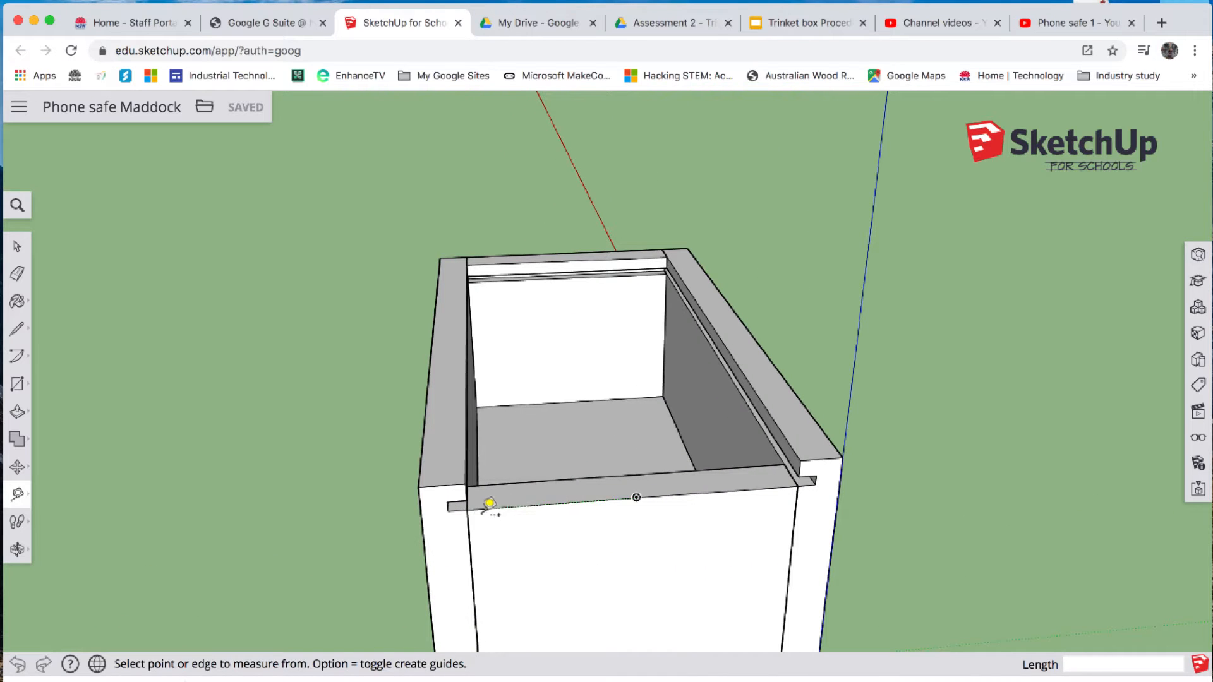
{"action": "left_click", "coordinate": [448, 510]}
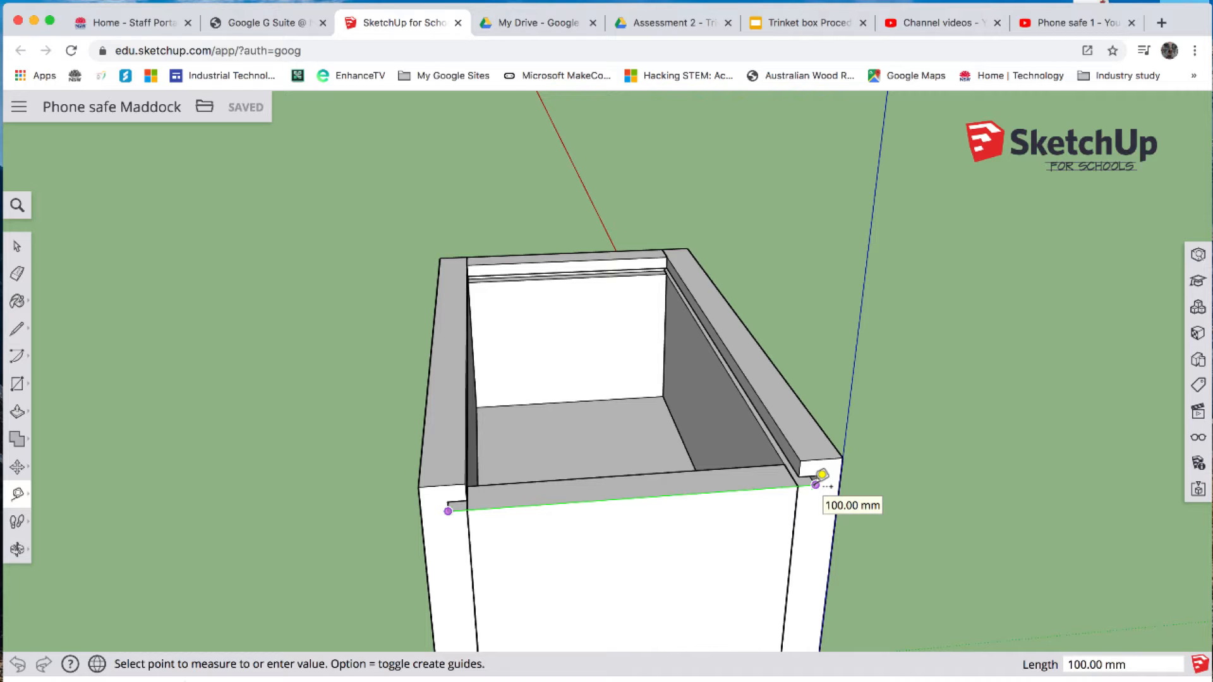
{"action": "left_click", "coordinate": [821, 473]}
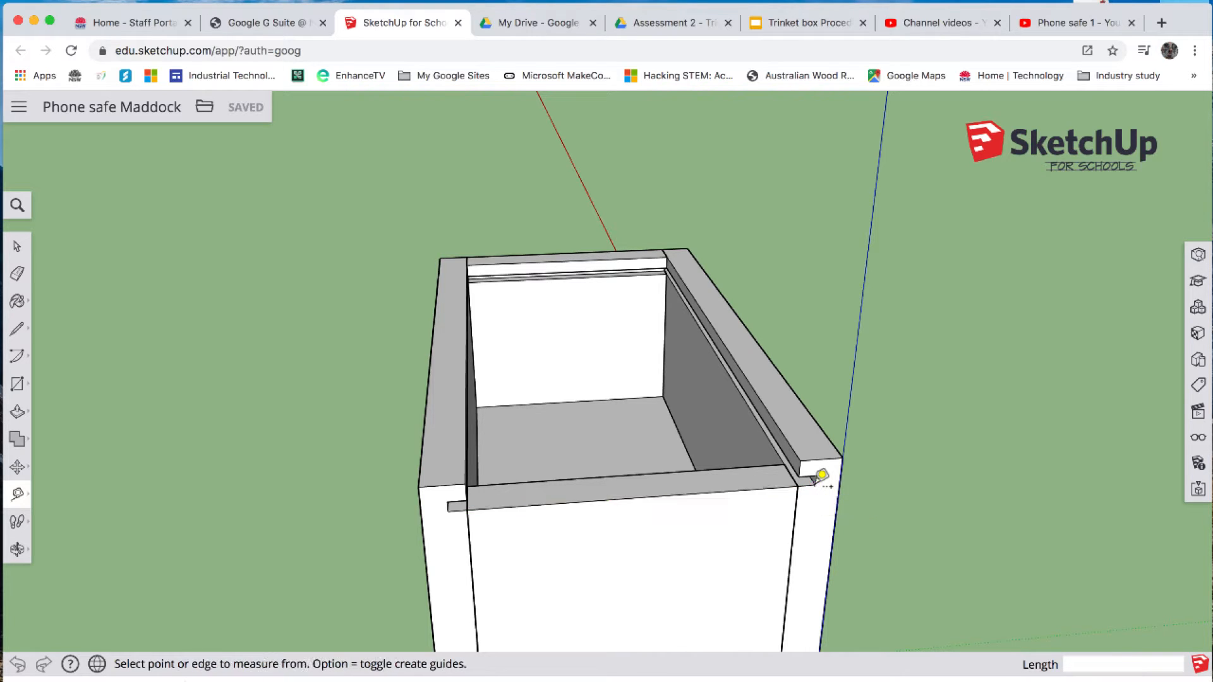
- Draw a 213 by 100 mm rectangle on the ground beside the box, starting on the green axis
{"action": "scroll", "coordinate": [665, 487], "scroll_direction": "down", "scroll_amount": 4}
{"action": "scroll", "coordinate": [664, 488], "scroll_direction": "down", "scroll_amount": 3}
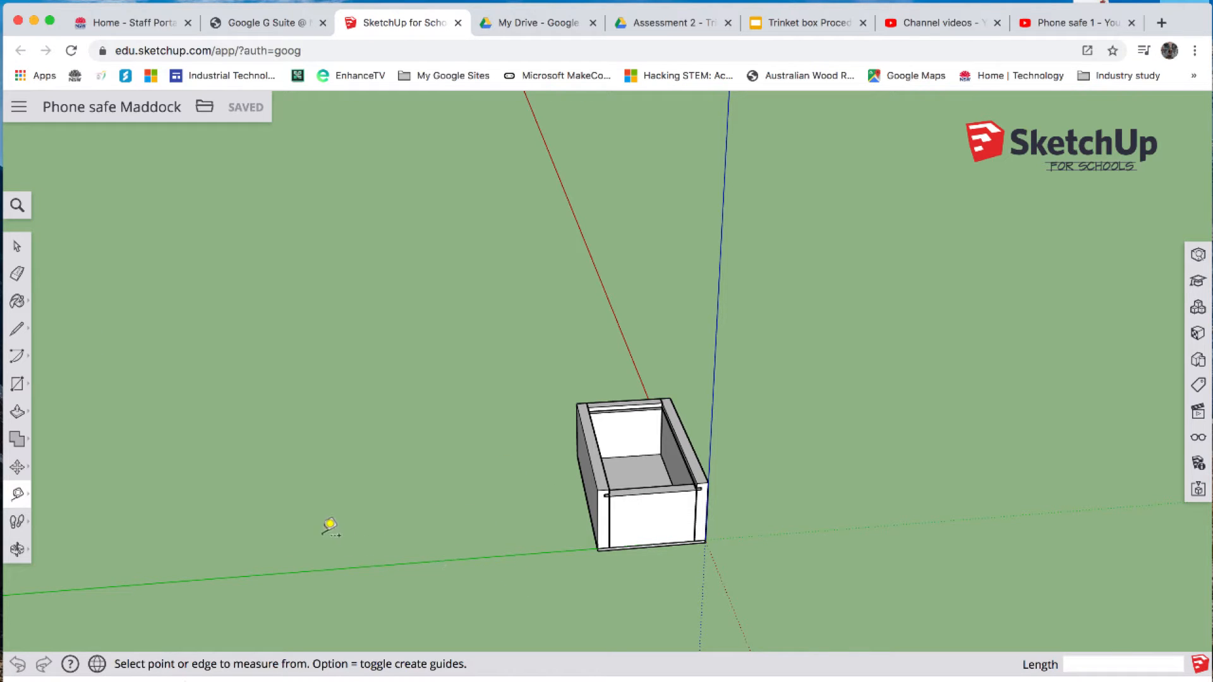
{"action": "left_click", "coordinate": [17, 384]}
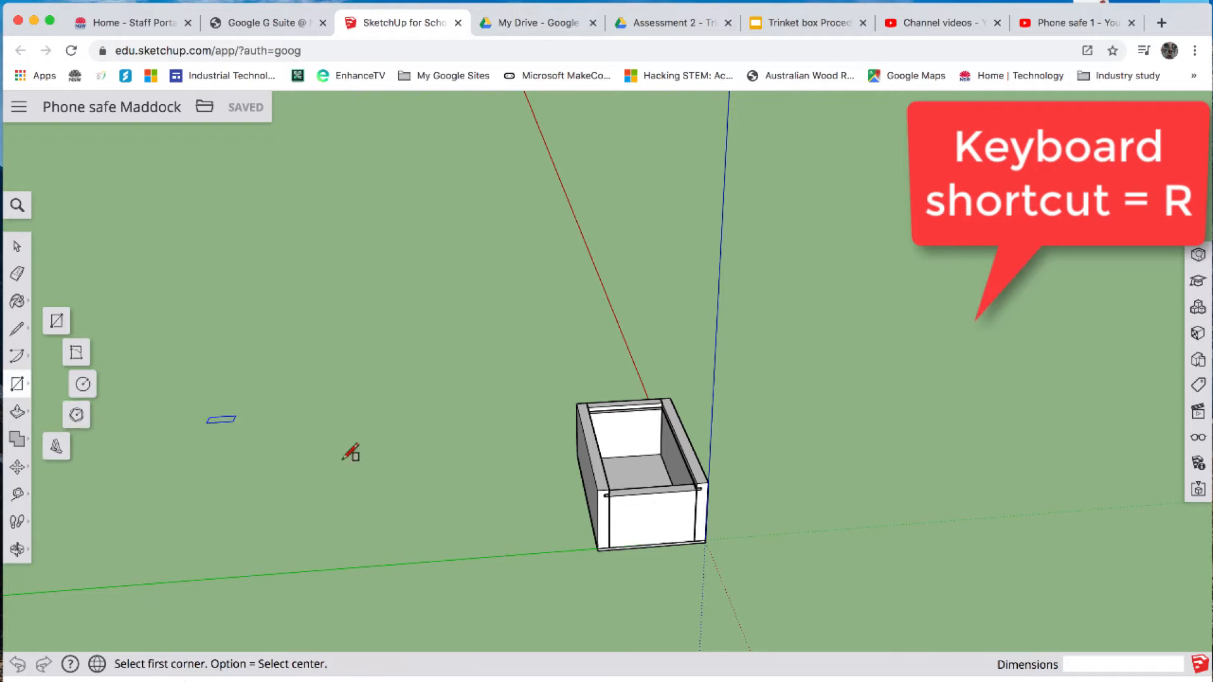
{"action": "left_click", "coordinate": [540, 551]}
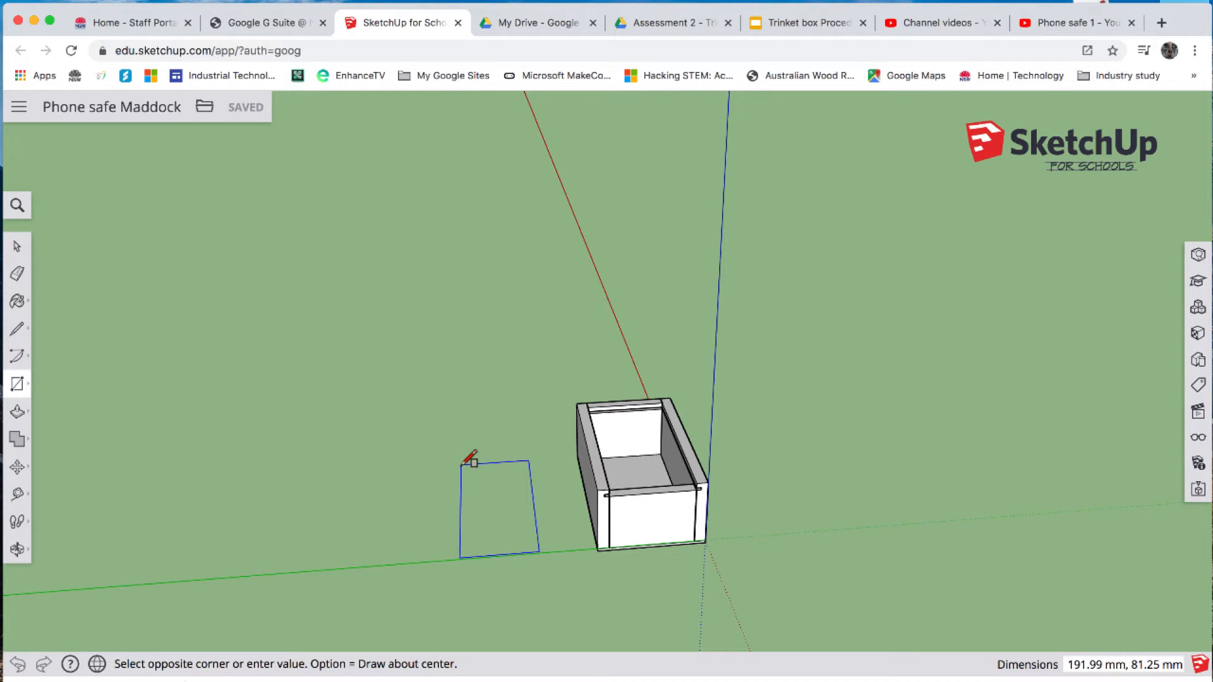
{"action": "left_click", "coordinate": [462, 465]}
{"action": "type", "text": "213,100"}
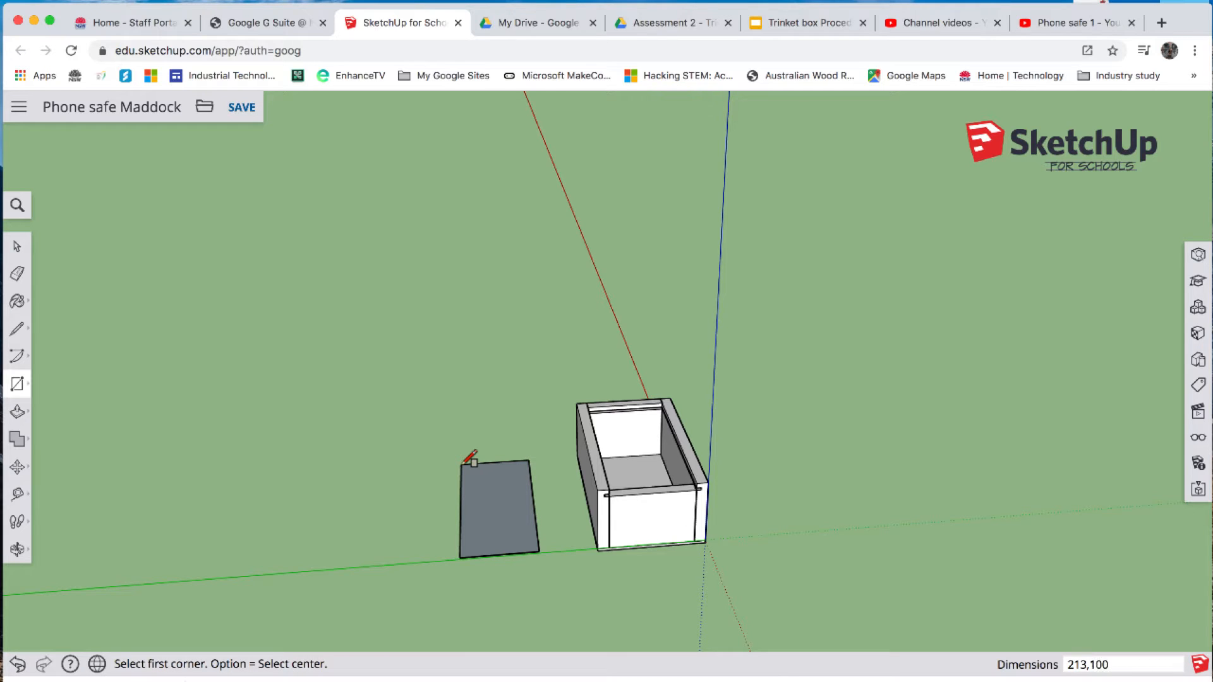
{"action": "key", "text": "Return"}
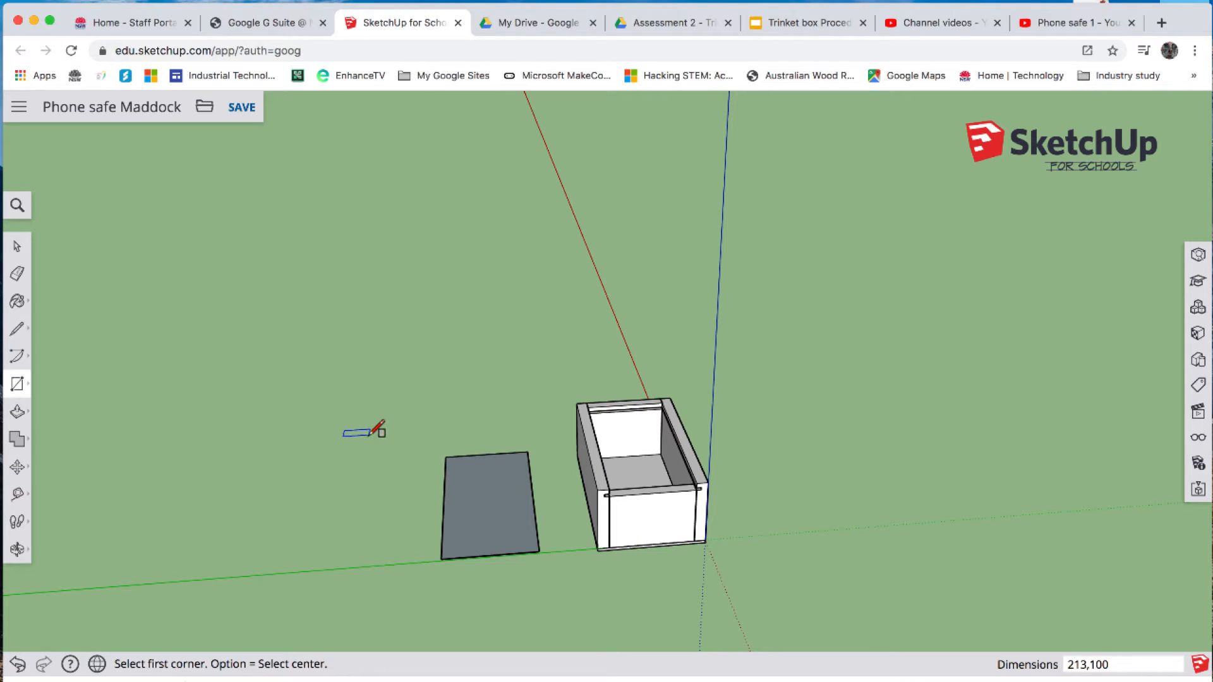
- Add a guide line 20 mm inside the rectangle's front short edge with the Tape Measure
{"action": "left_click", "coordinate": [18, 549]}
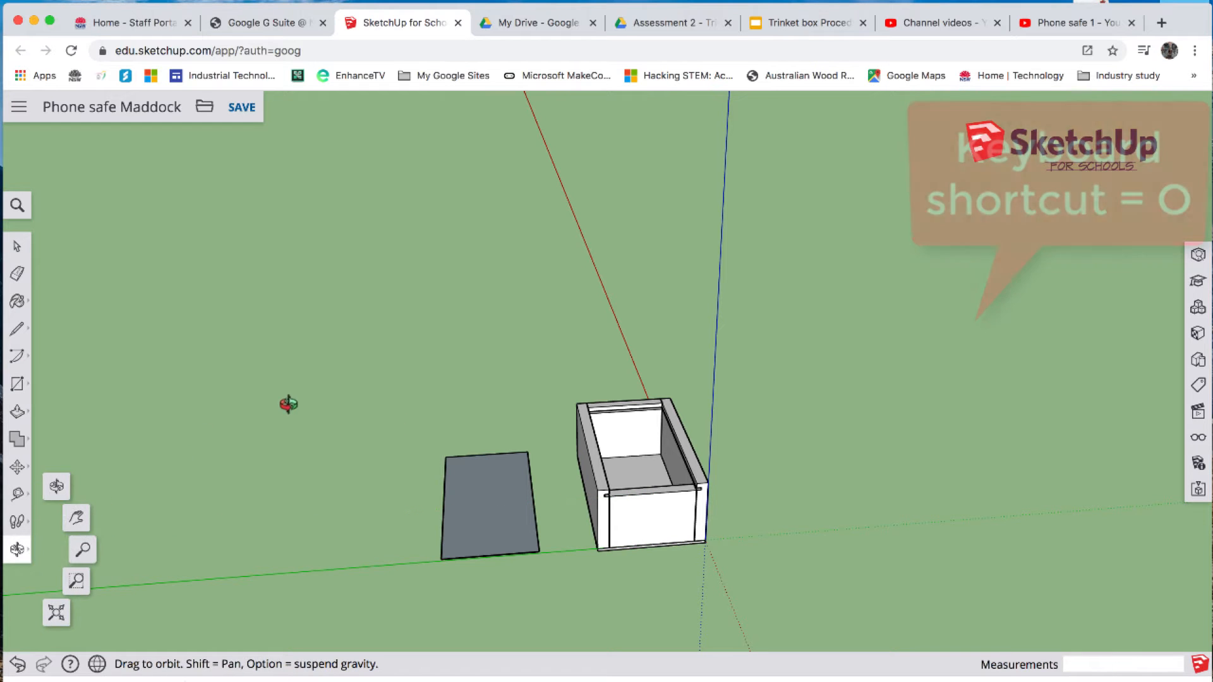
{"action": "left_click_drag", "start_coordinate": [324, 420], "coordinate": [298, 607]}
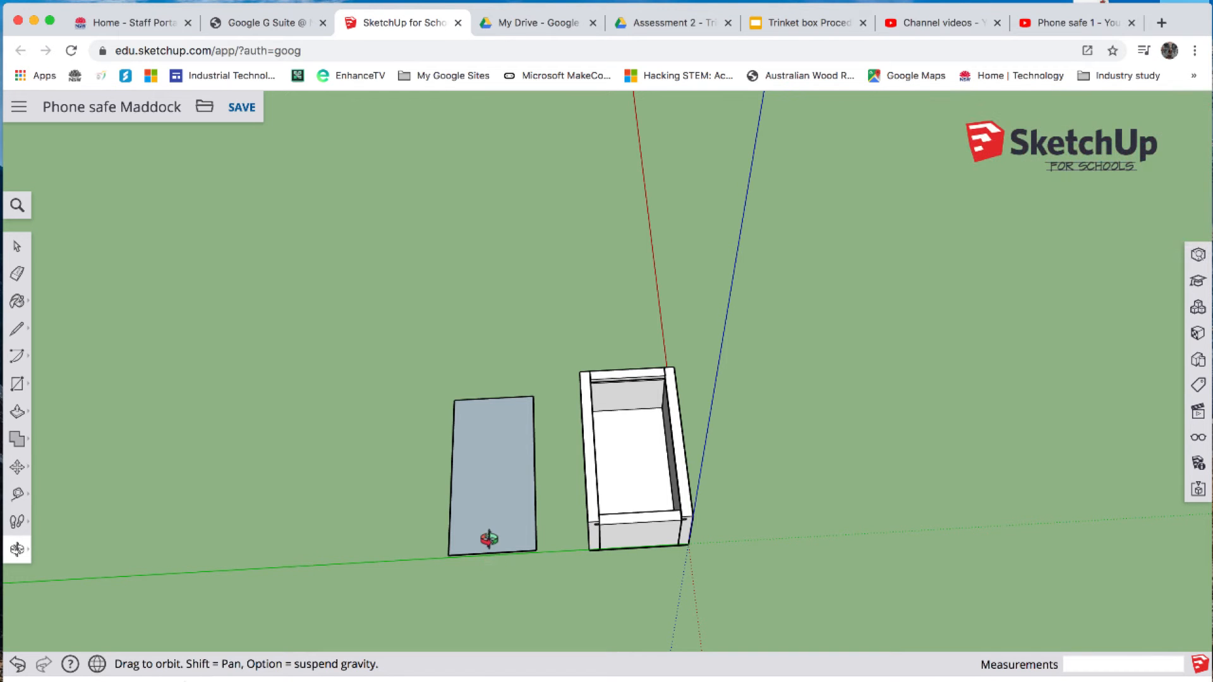
{"action": "scroll", "coordinate": [489, 538], "scroll_direction": "down", "scroll_amount": 2}
{"action": "scroll", "coordinate": [488, 538], "scroll_direction": "up", "scroll_amount": 10}
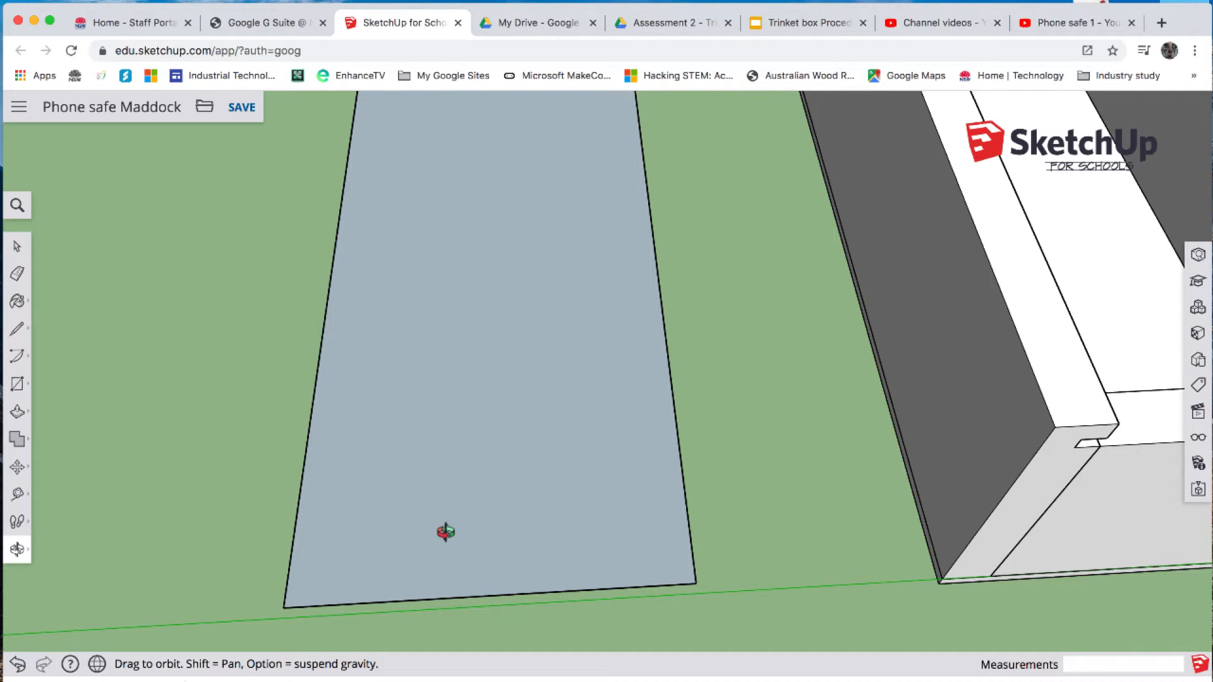
{"action": "key", "text": "t"}
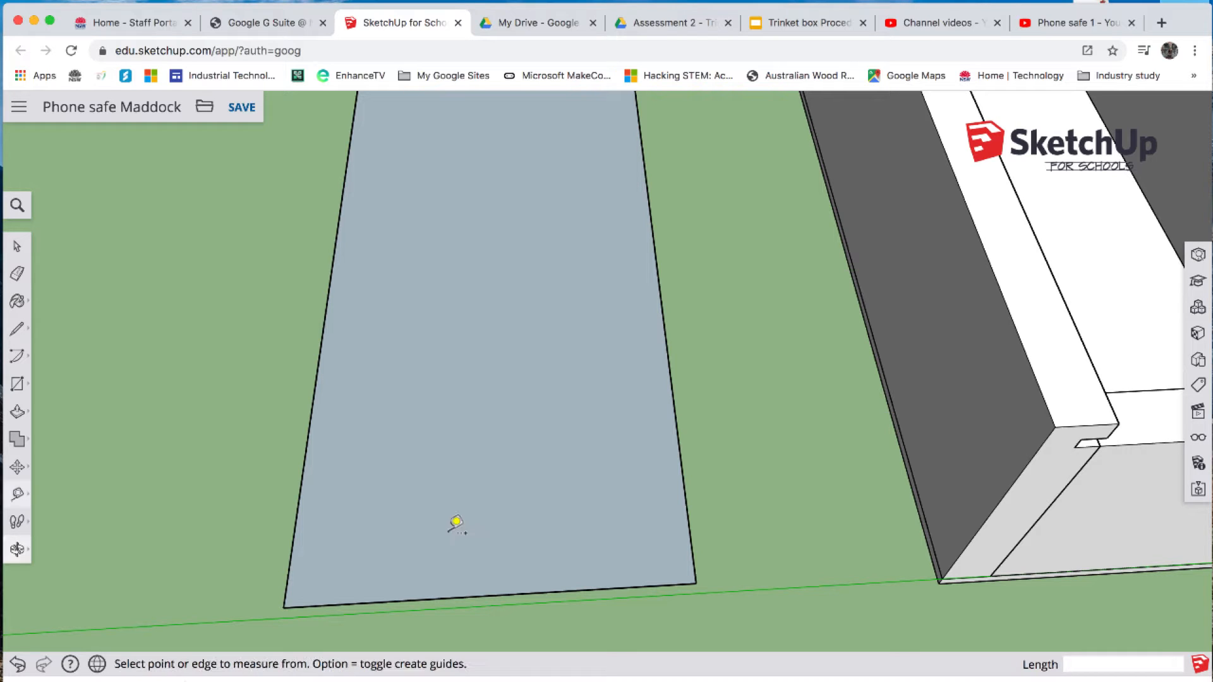
{"action": "left_click", "coordinate": [475, 594]}
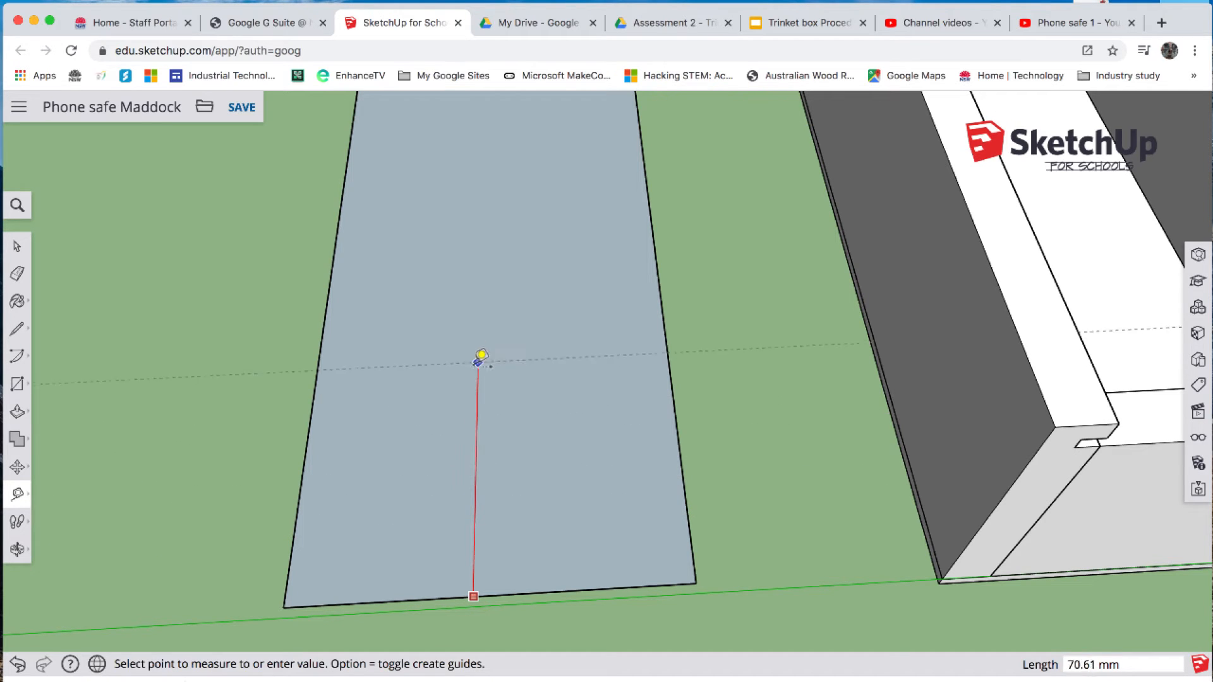
{"action": "type", "text": "20"}
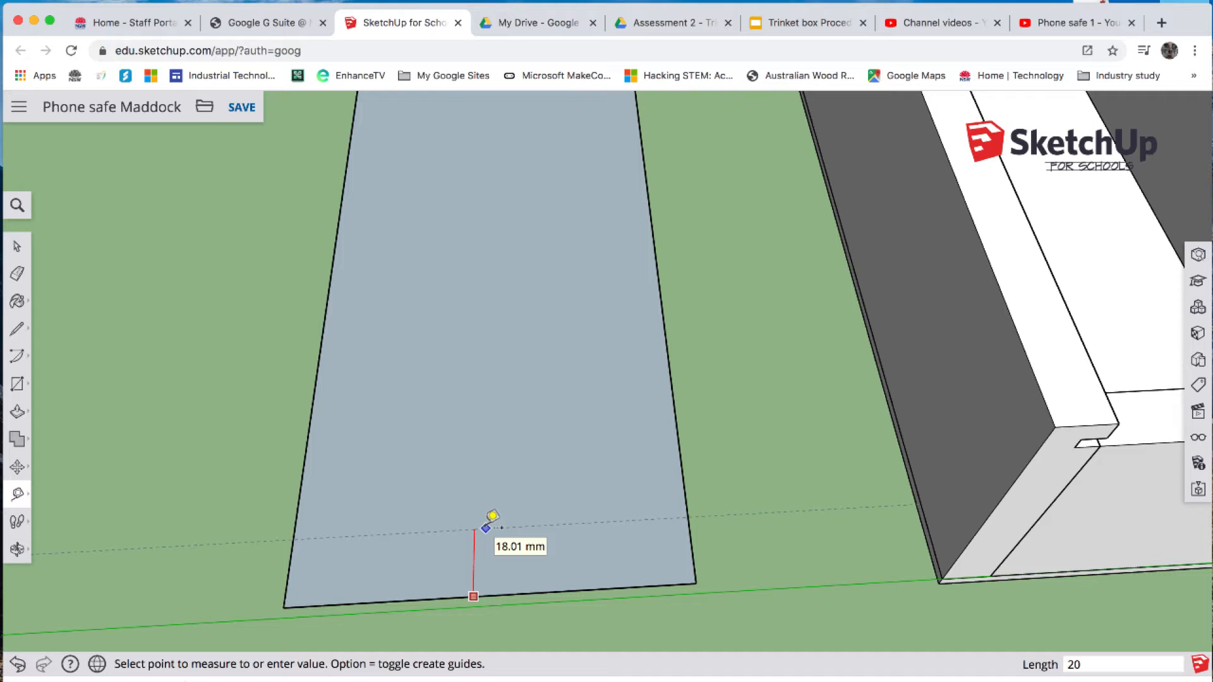
{"action": "key", "text": "Return"}
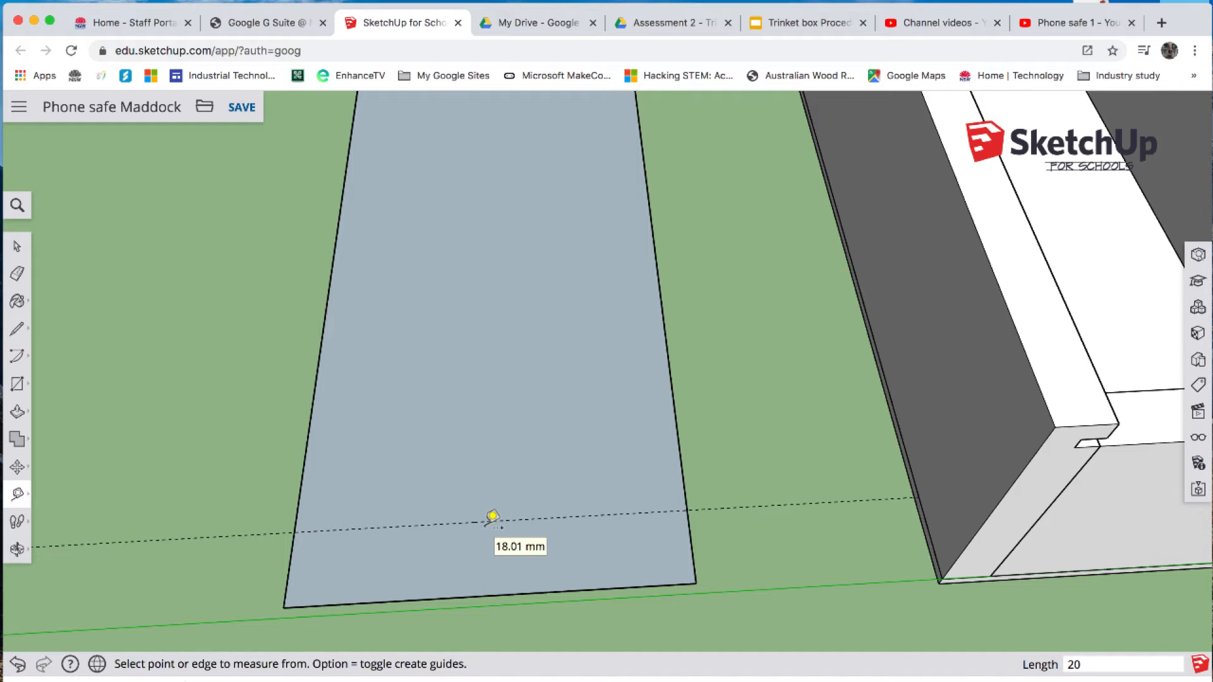
- Add guide lines 20 mm inside each of the rectangle's two long edges
{"action": "left_click", "coordinate": [678, 434]}
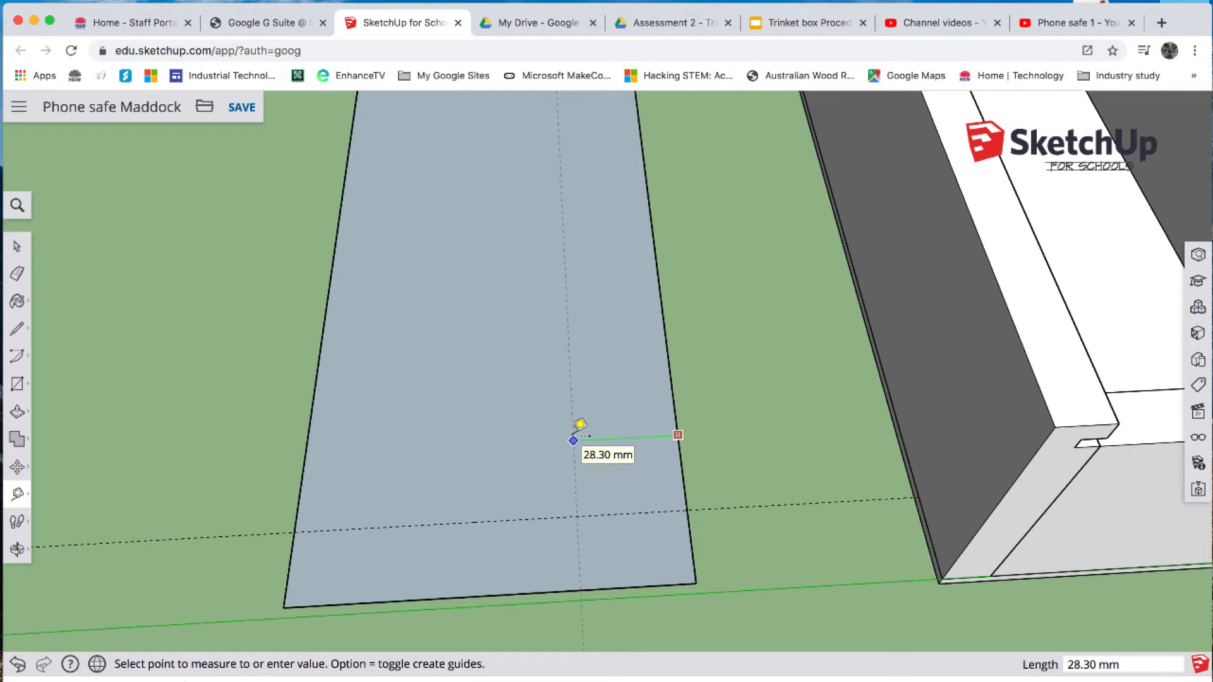
{"action": "type", "text": "20"}
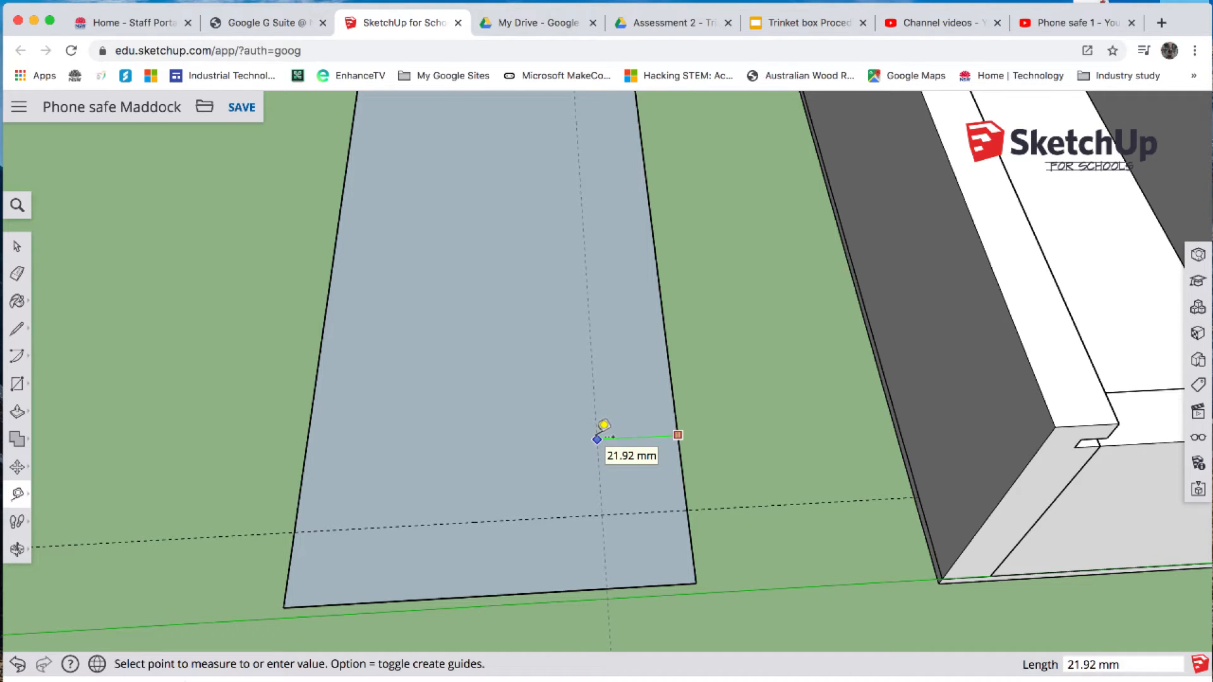
{"action": "type", "text": "20"}
{"action": "key", "text": "Return"}
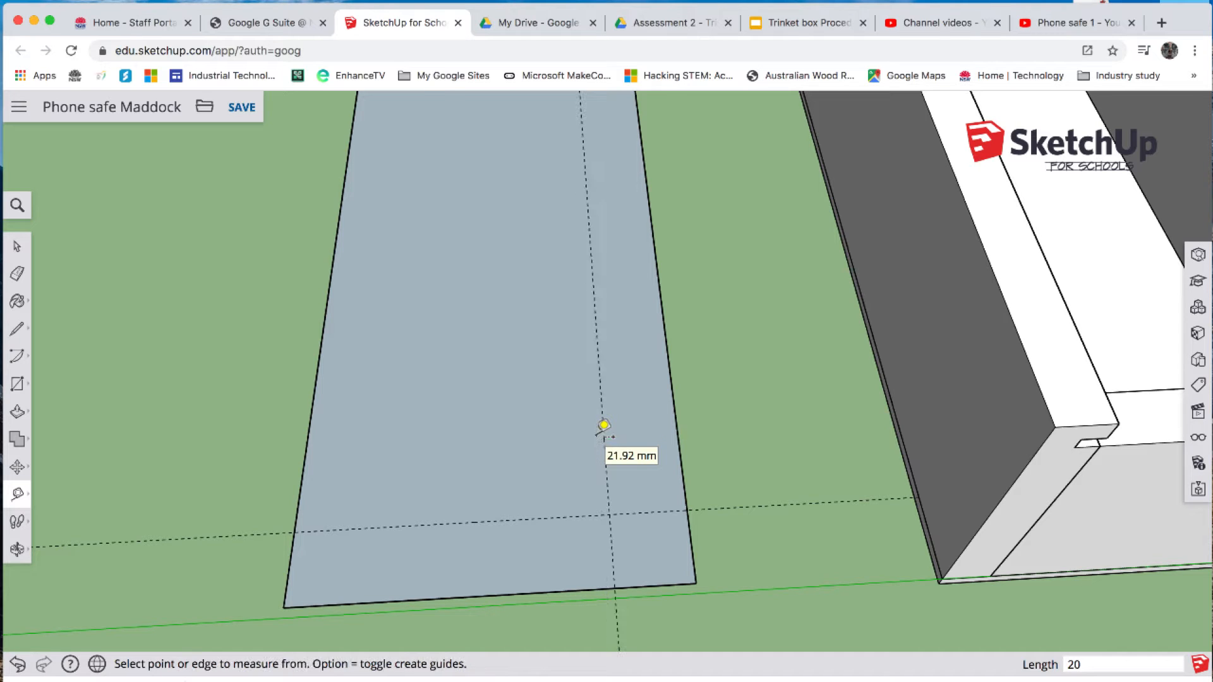
{"action": "left_click", "coordinate": [310, 420]}
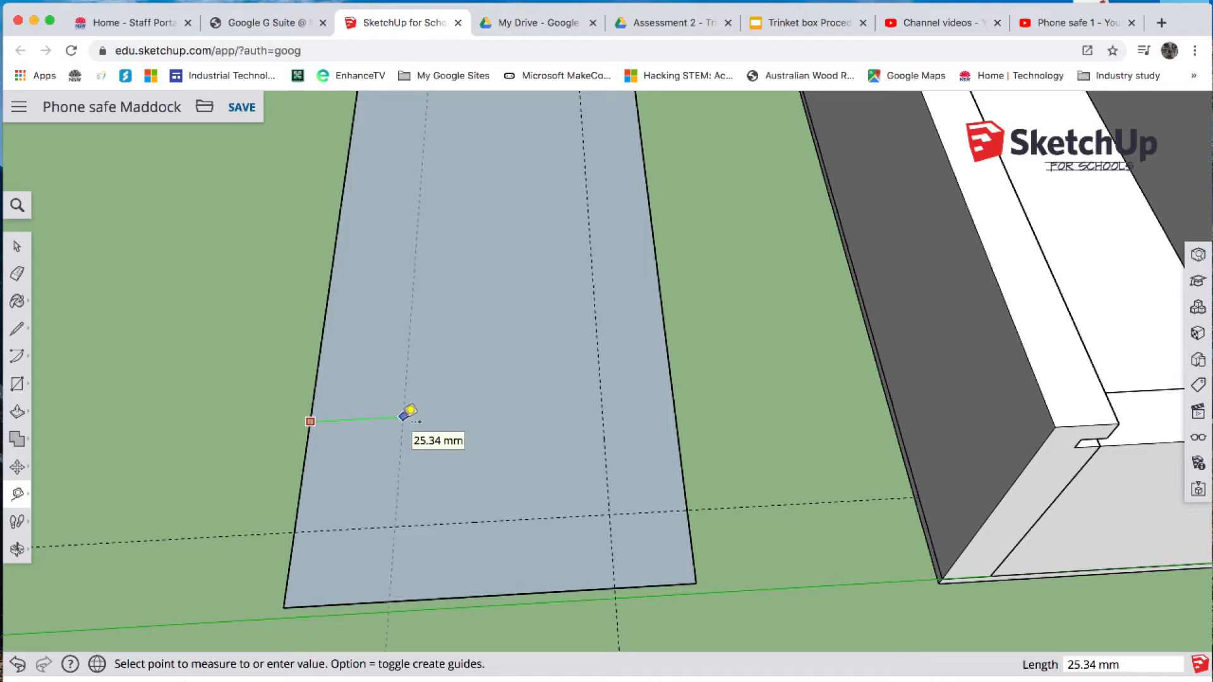
{"action": "type", "text": "20"}
{"action": "key", "text": "Return"}
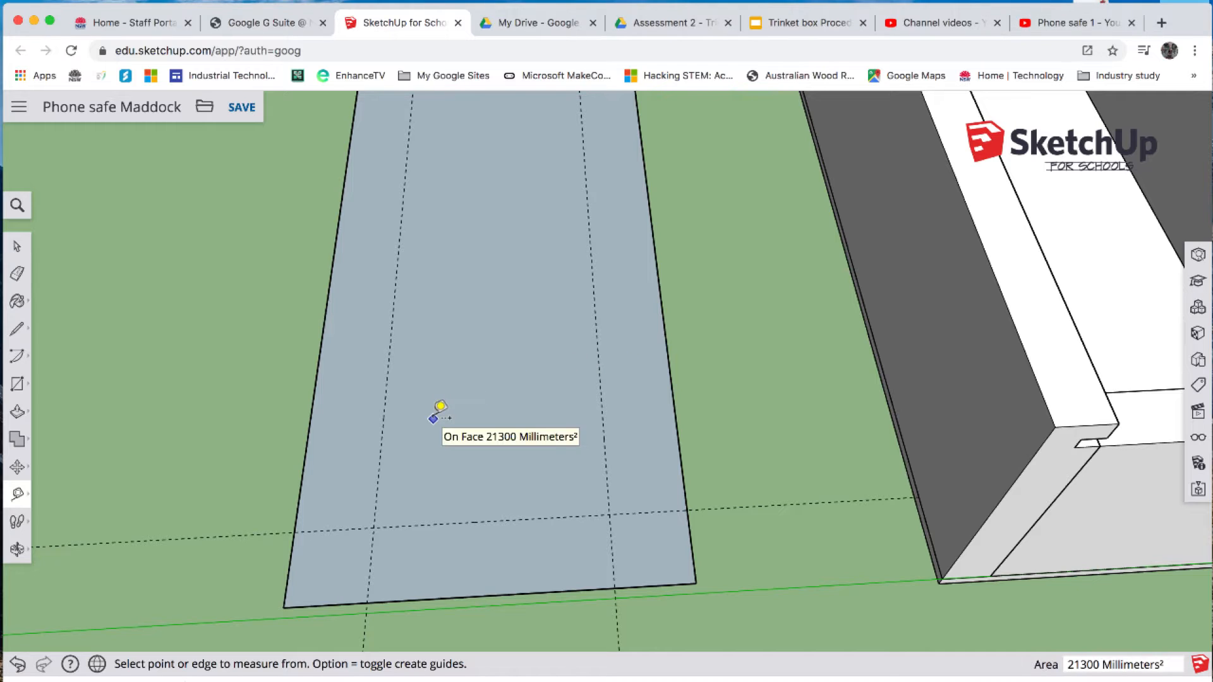
- Round both front corners of the lid rectangle with 20 mm radius 2 Point Arcs between the guide intersections on its edges
{"action": "left_click", "coordinate": [30, 360]}
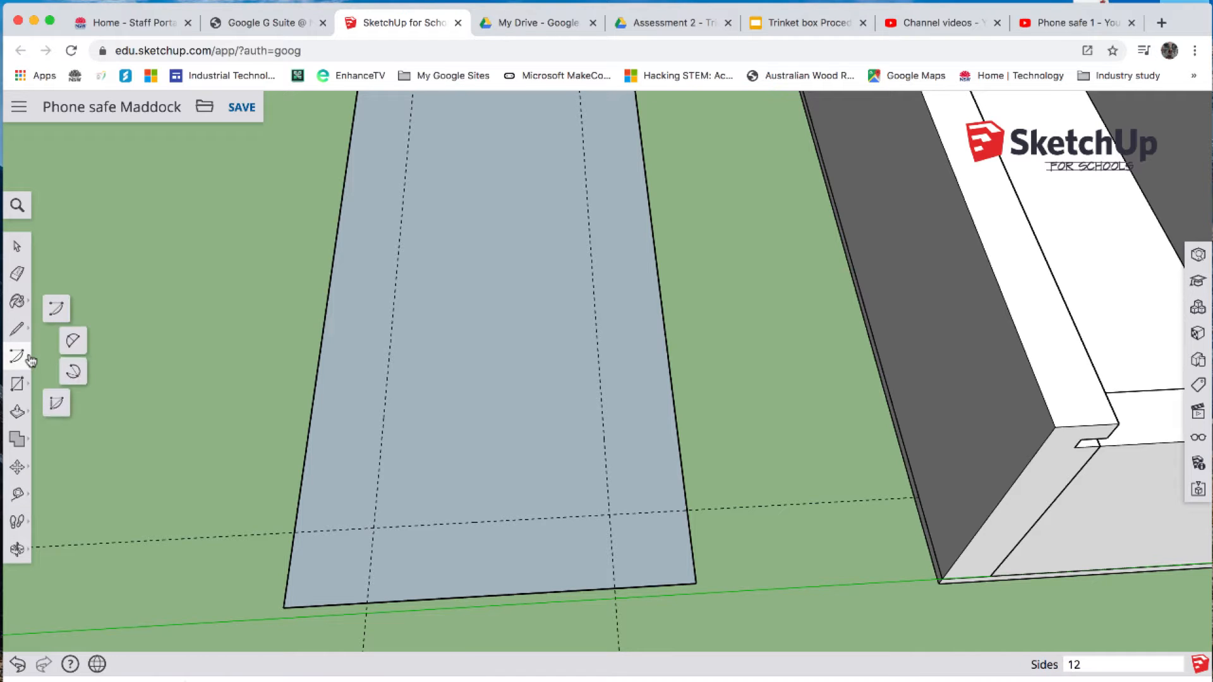
{"action": "left_click", "coordinate": [74, 341]}
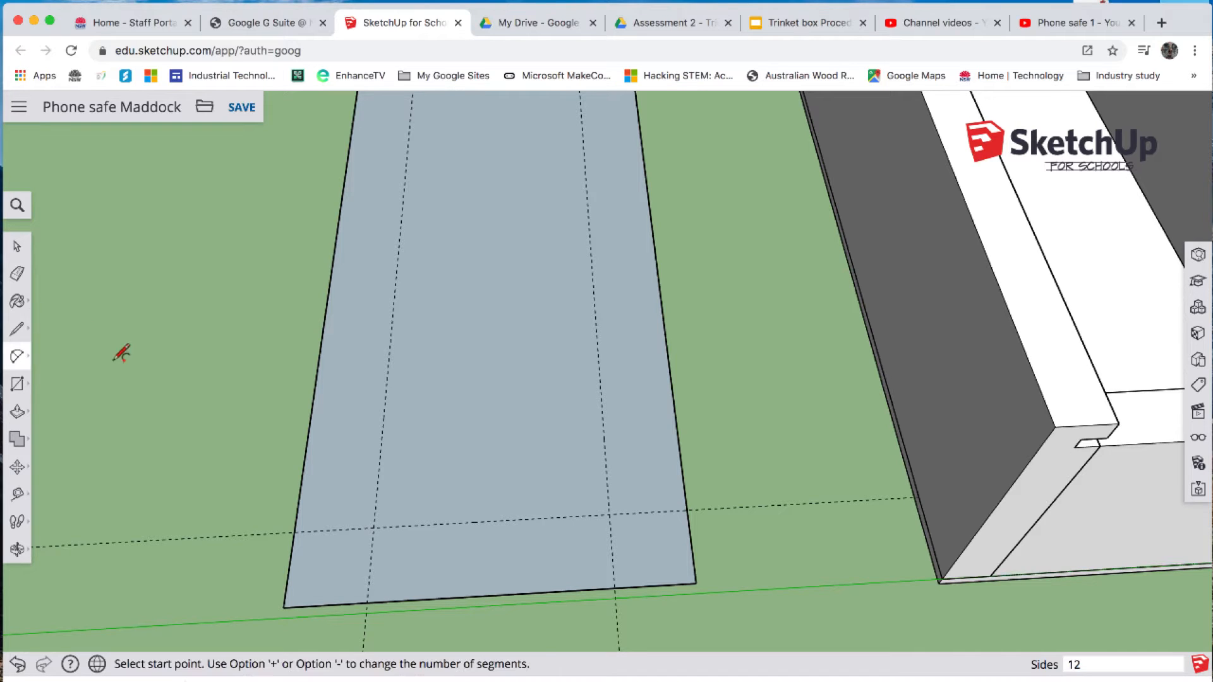
{"action": "left_click", "coordinate": [294, 531]}
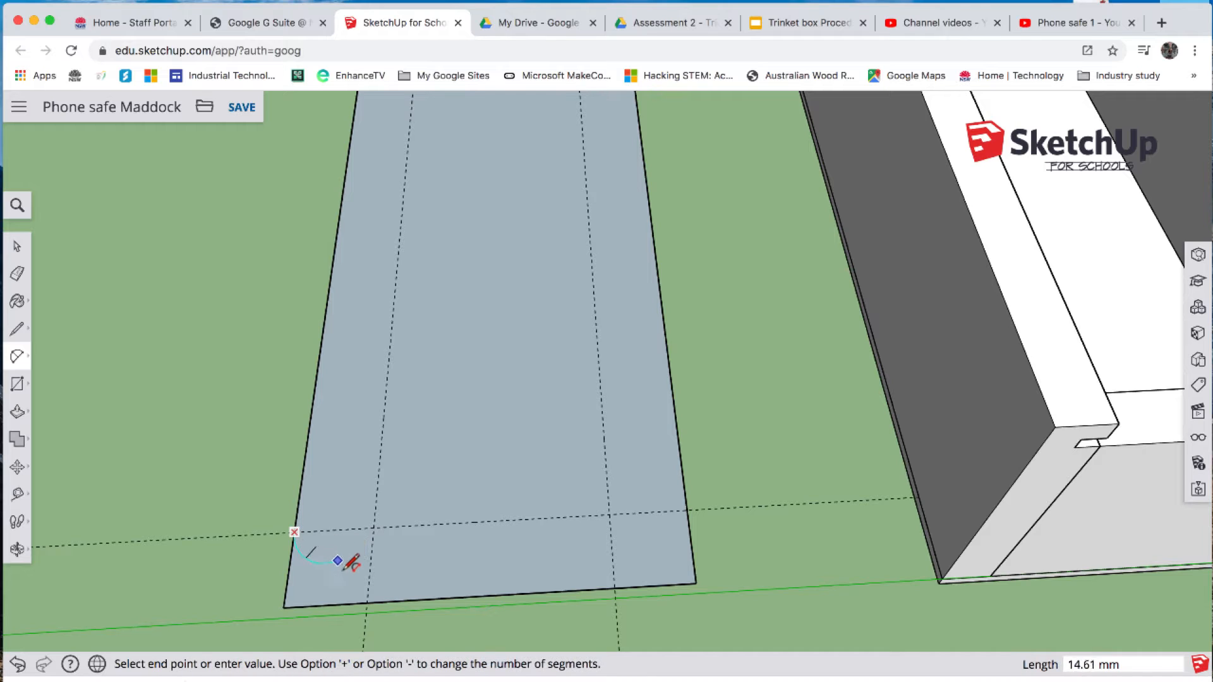
{"action": "left_click", "coordinate": [367, 603]}
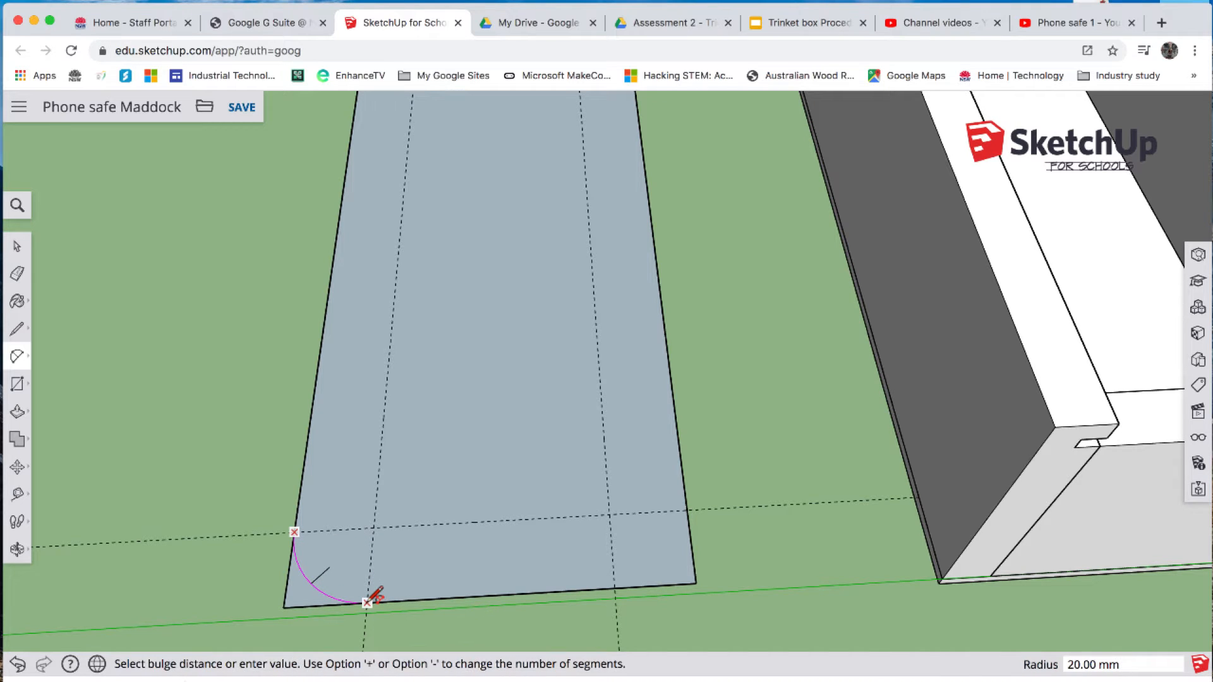
{"action": "left_click", "coordinate": [367, 602]}
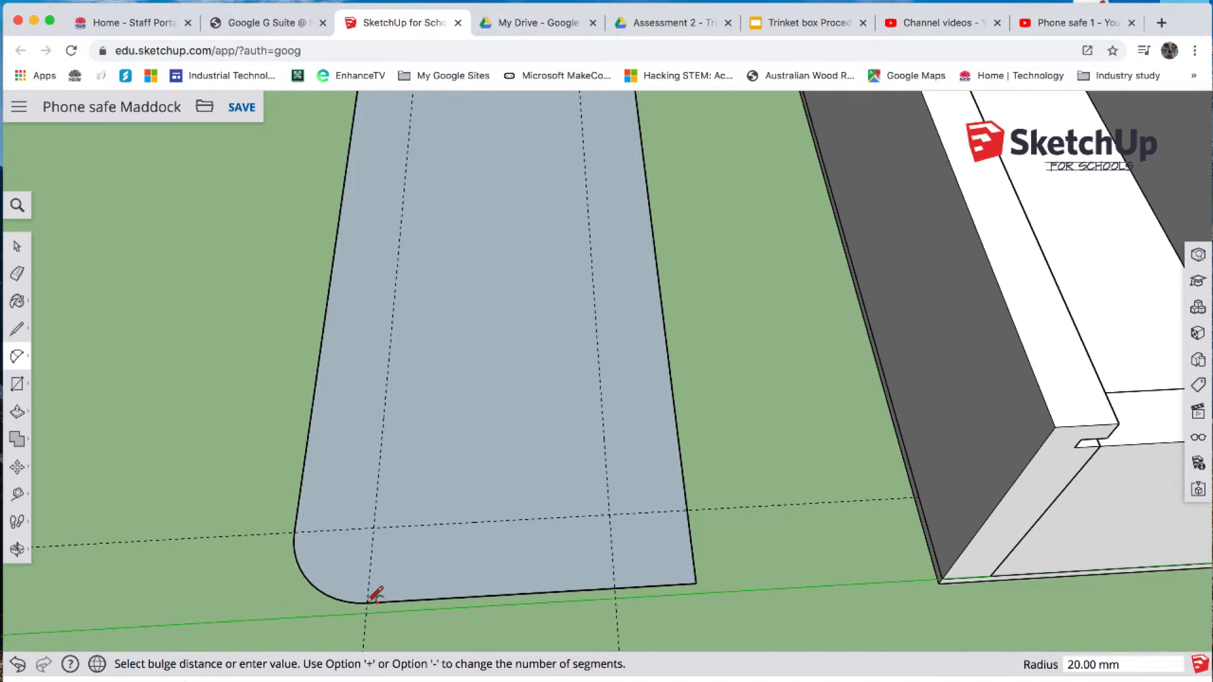
{"action": "left_click", "coordinate": [614, 588]}
{"action": "left_click", "coordinate": [689, 510]}
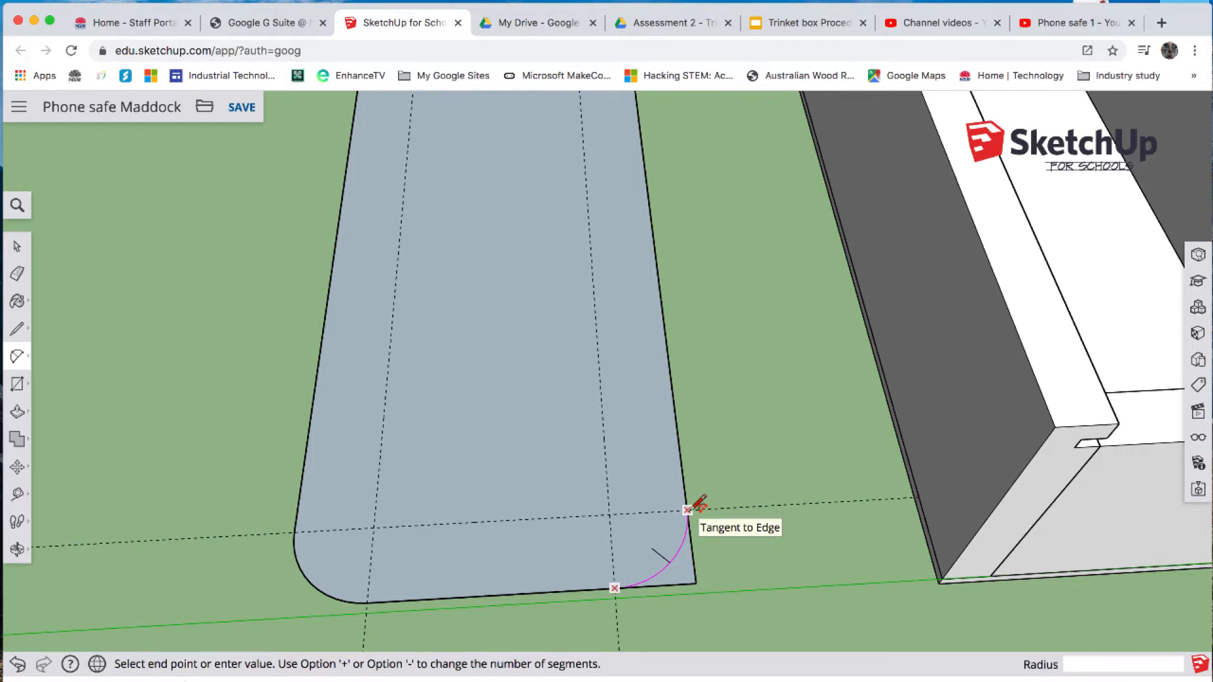
{"action": "left_click", "coordinate": [689, 510]}
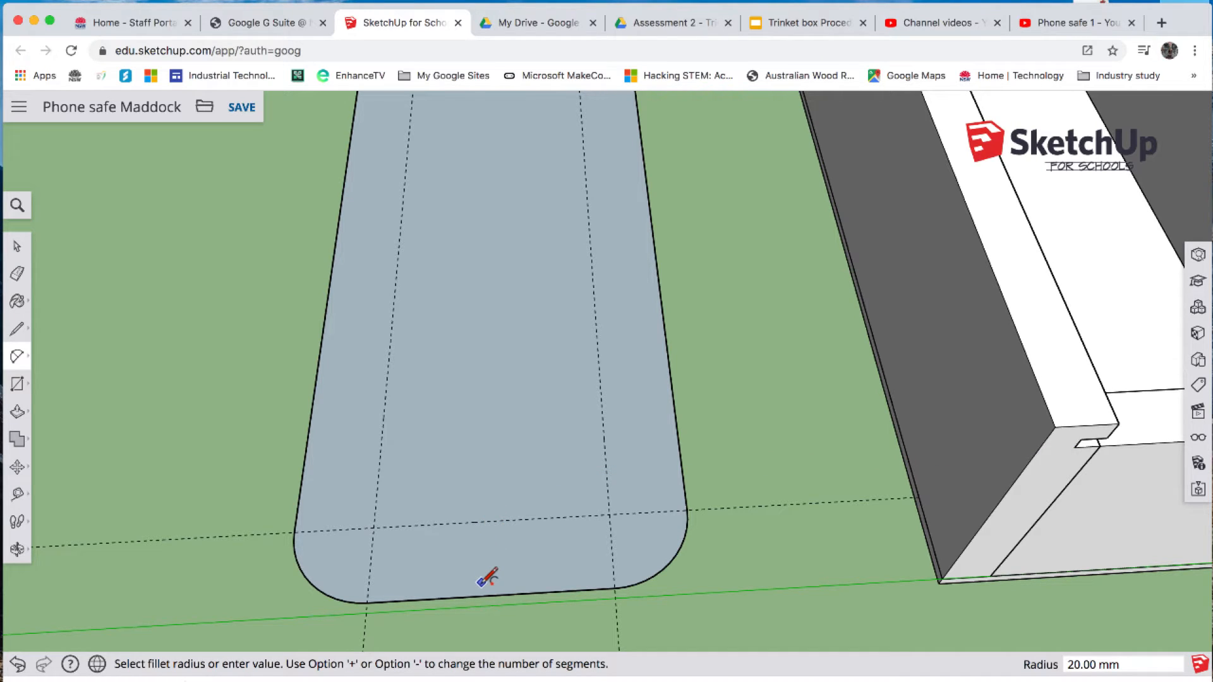
- Add guide lines 25 mm inside the lid's front edge and 50 mm inside one long edge with the Tape Measure
{"action": "key", "text": "t"}
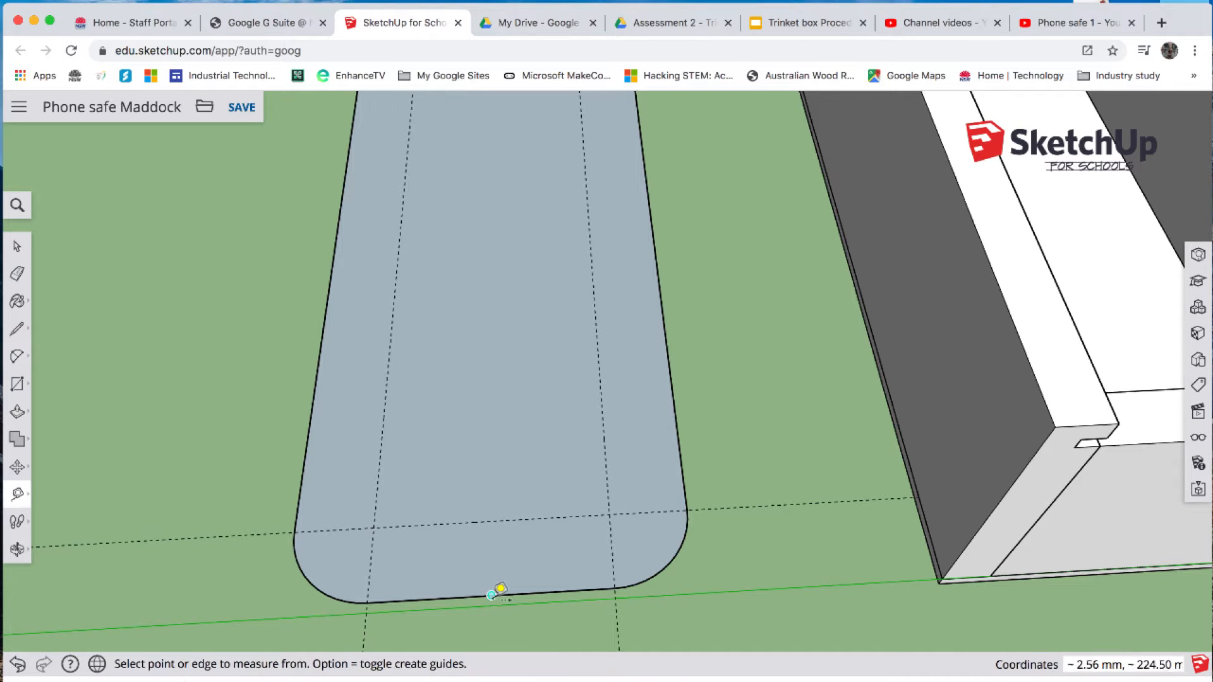
{"action": "left_click", "coordinate": [491, 595]}
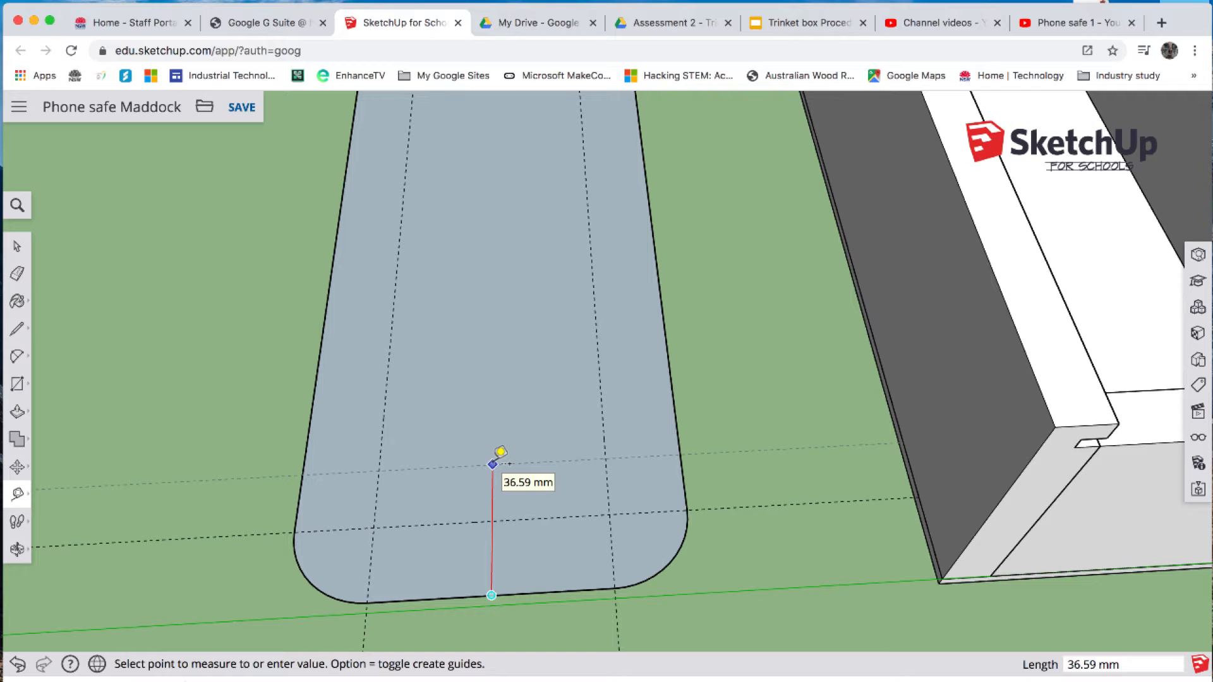
{"action": "type", "text": "25"}
{"action": "key", "text": "Return"}
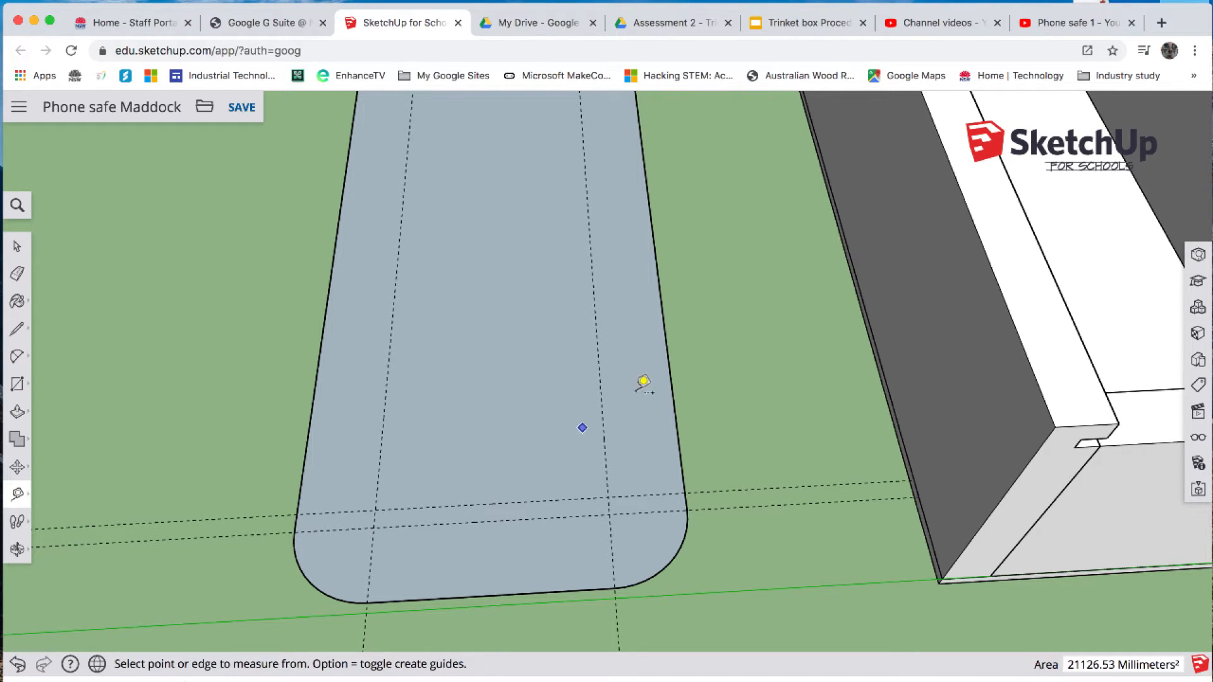
{"action": "left_click", "coordinate": [322, 336]}
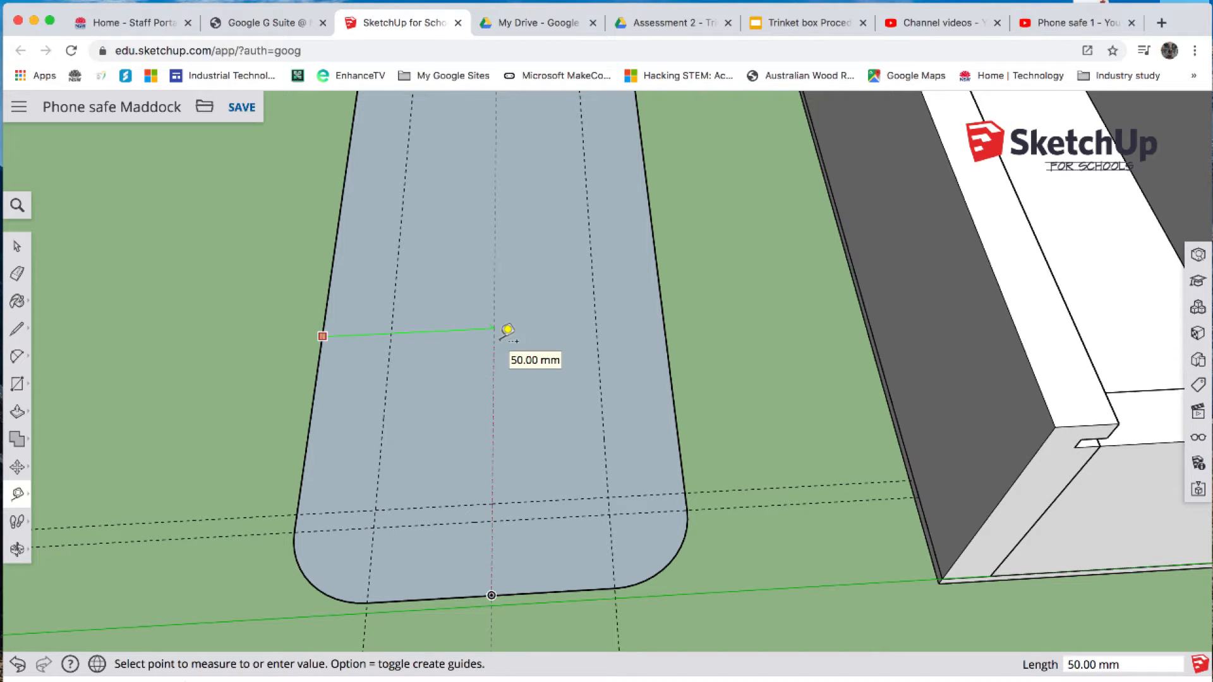
{"action": "type", "text": "50"}
{"action": "key", "text": "Return"}
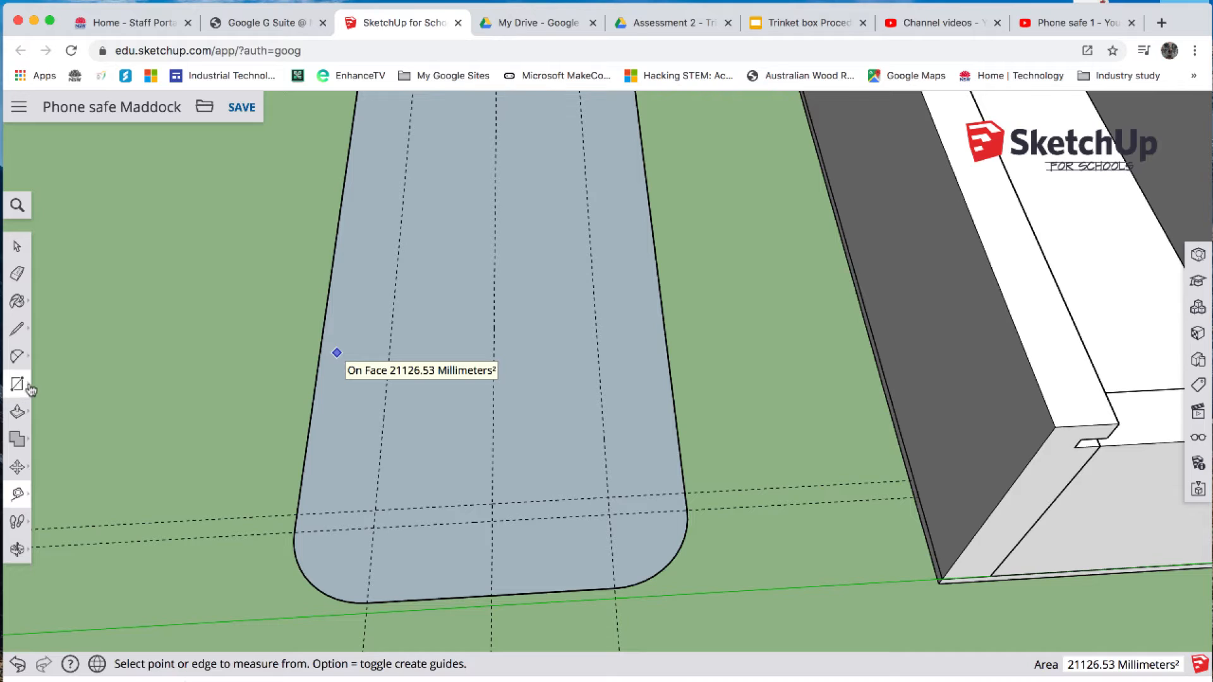
- Draw a circle of 12.5 mm radius centred where the 25 mm guide crosses the lid's centre guide
{"action": "left_click", "coordinate": [27, 387]}
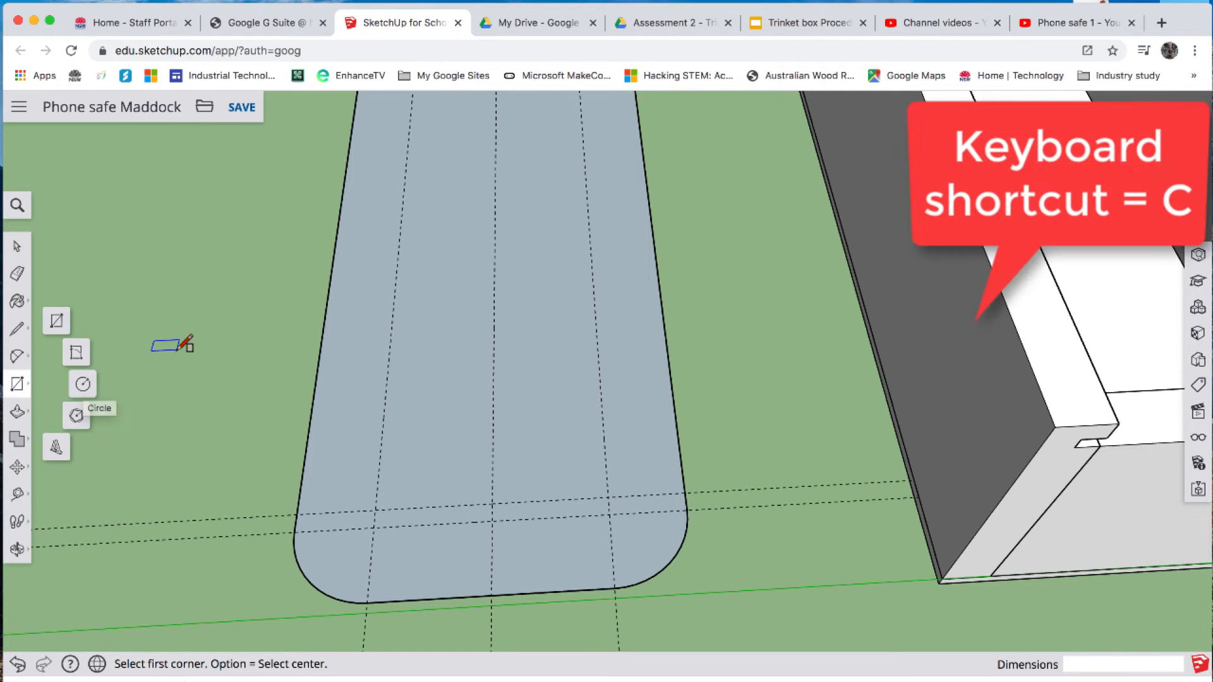
{"action": "key", "text": "c"}
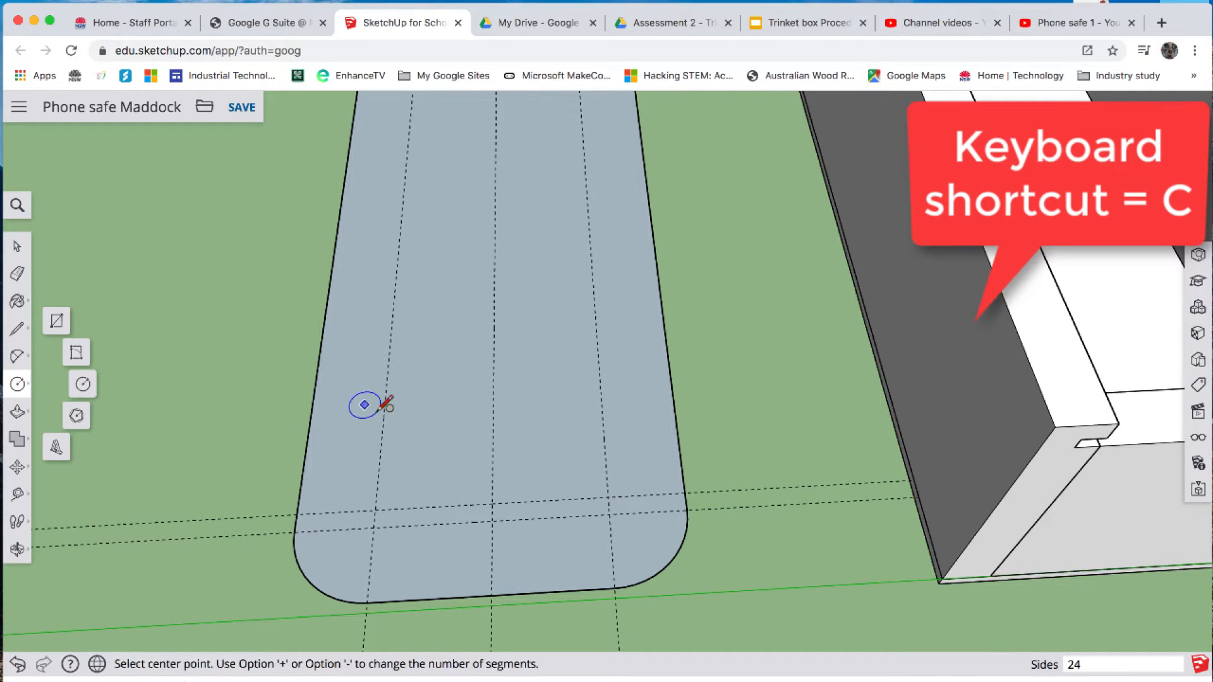
{"action": "left_click", "coordinate": [493, 503]}
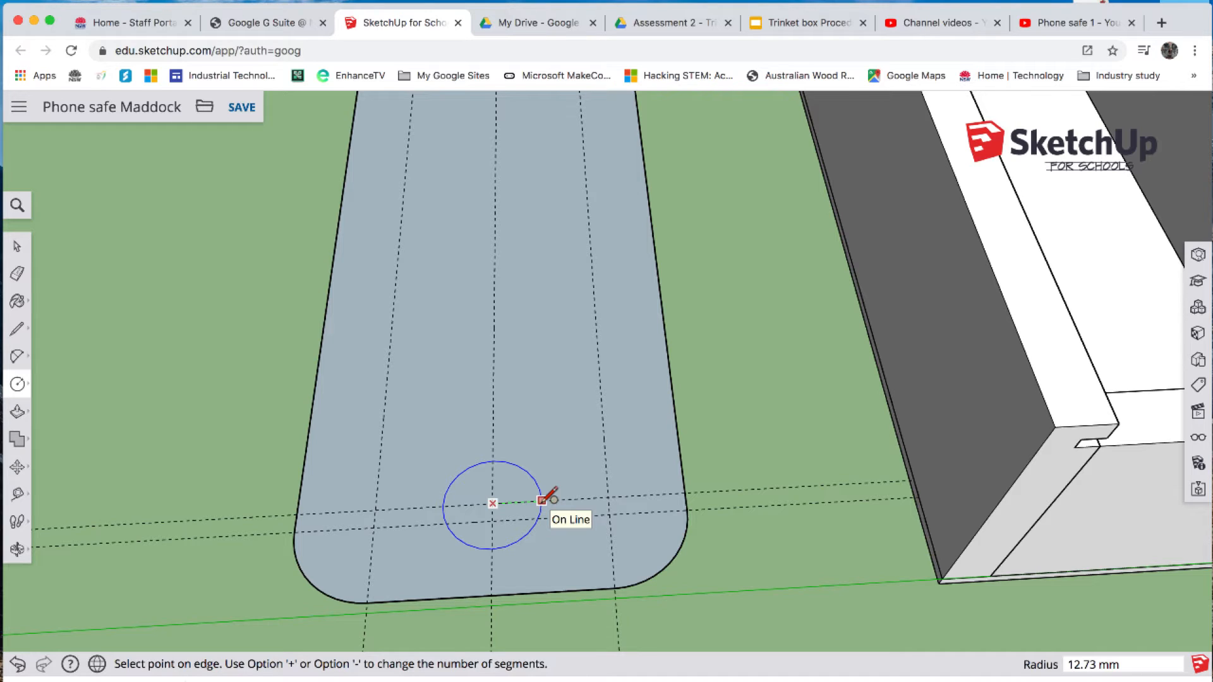
{"action": "type", "text": "12.5"}
{"action": "key", "text": "Return"}
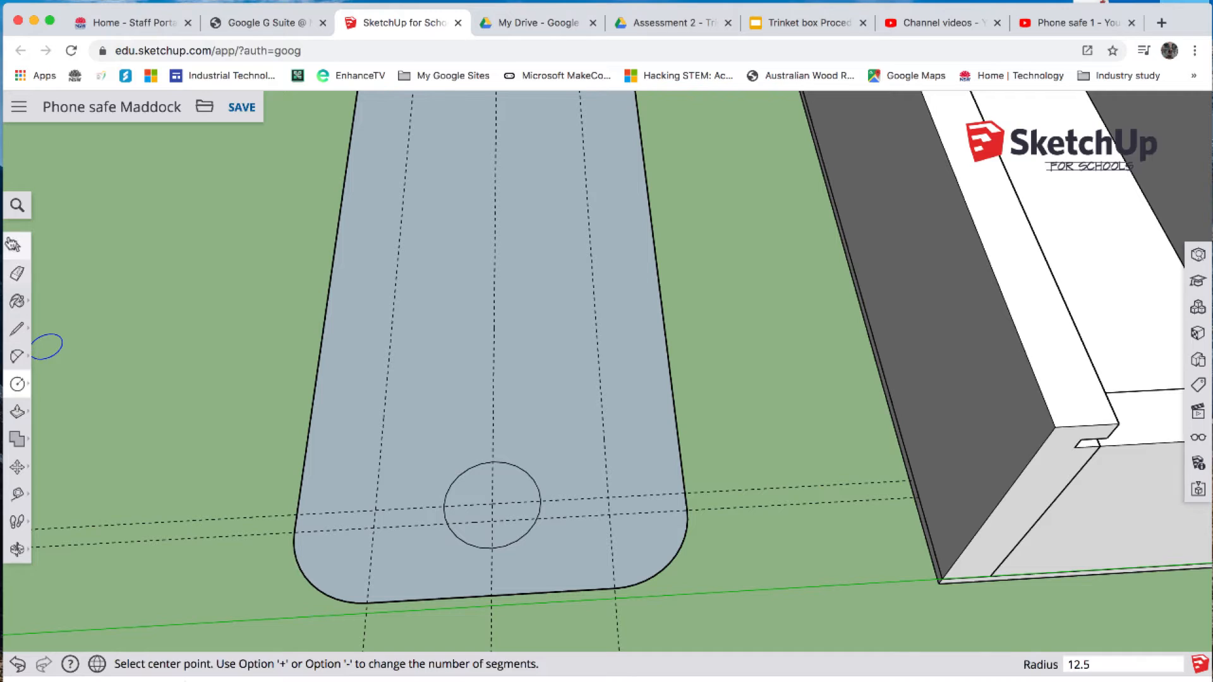
- Delete the face inside the circle to open a finger hole in the lid
{"action": "left_click", "coordinate": [17, 246]}
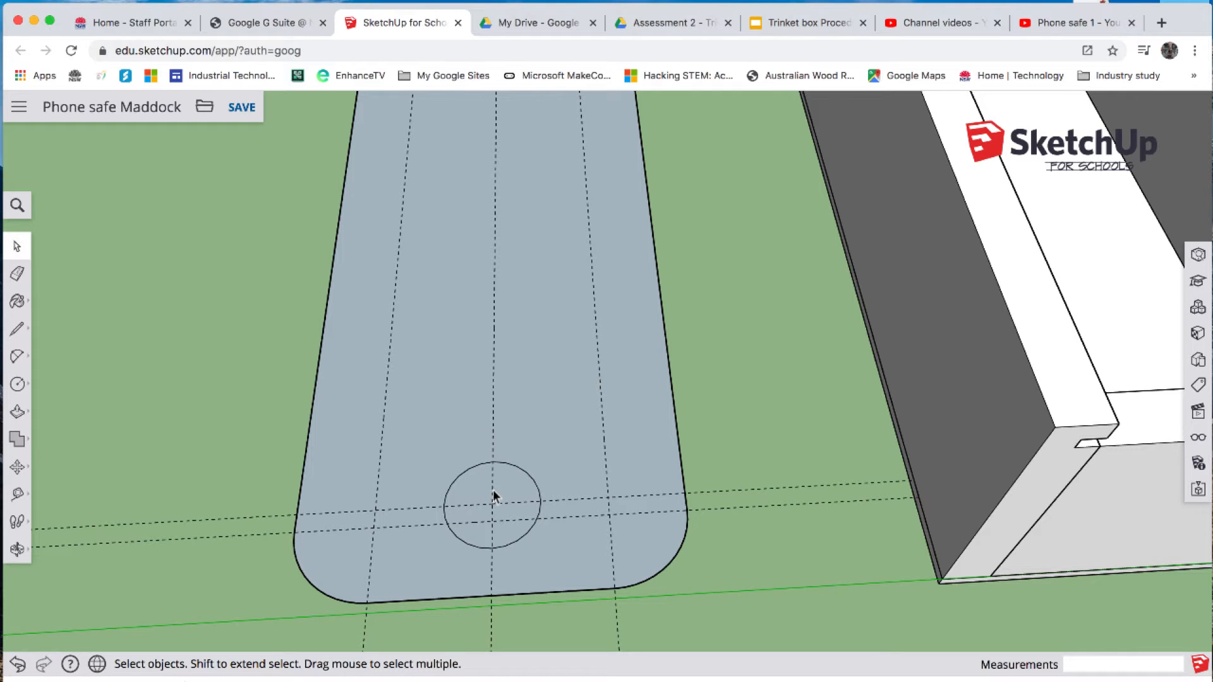
{"action": "left_click", "coordinate": [516, 487]}
{"action": "key", "text": "Delete"}
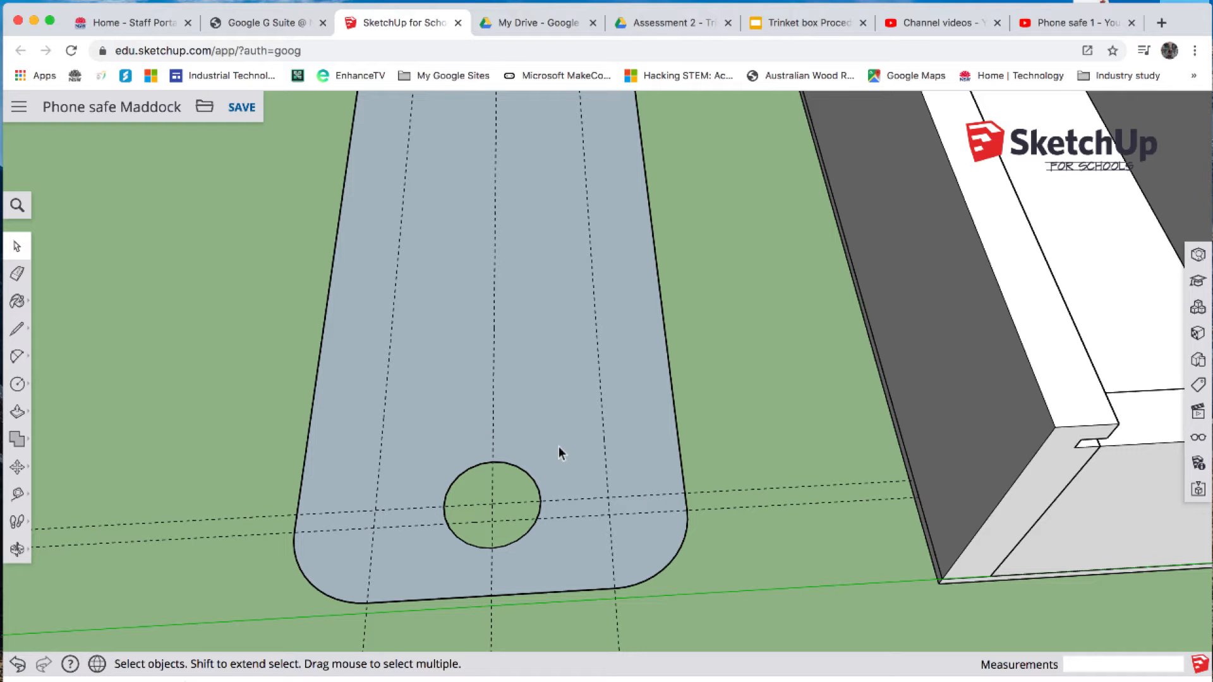
- Extrude the lid face upward 3 mm with Push/Pull
{"action": "key", "text": "p"}
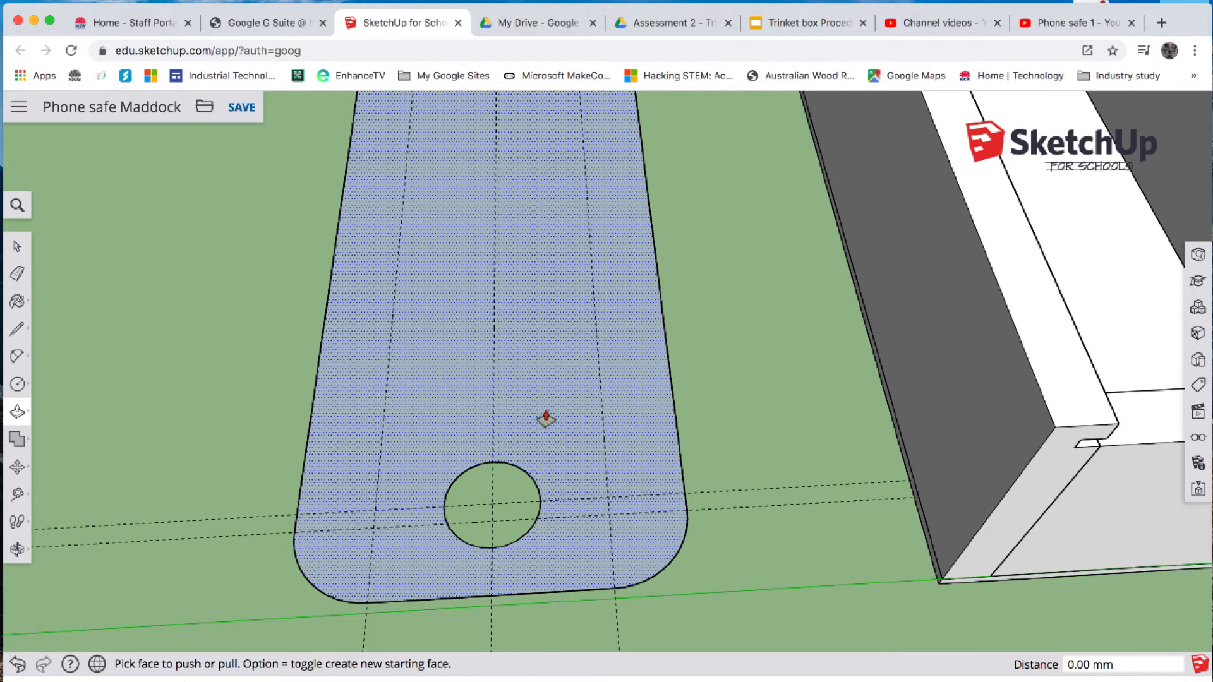
{"action": "left_click_drag", "start_coordinate": [535, 424], "coordinate": [535, 386]}
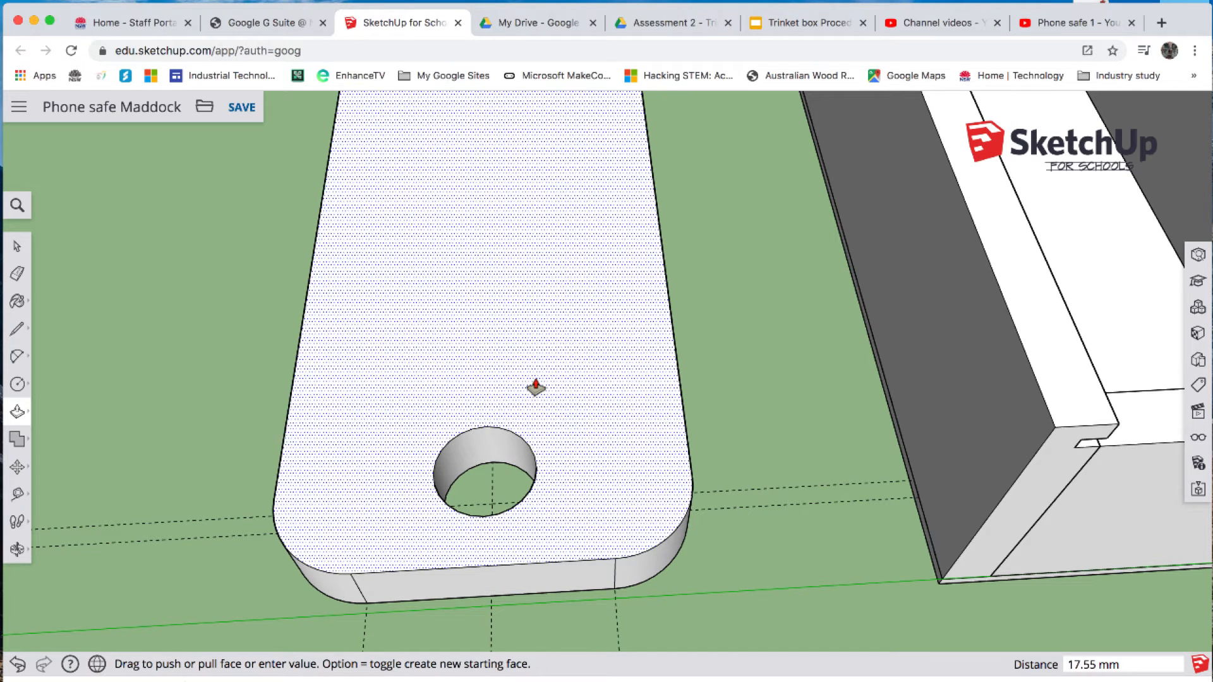
{"action": "type", "text": "3"}
{"action": "key", "text": "Return"}
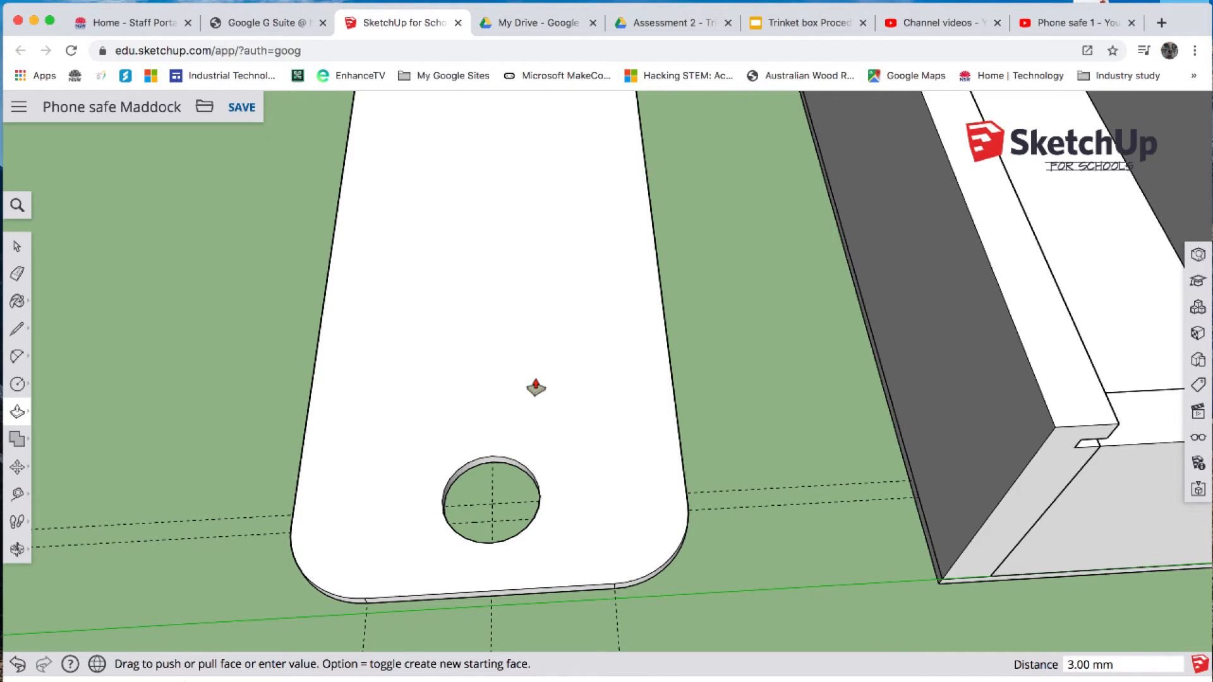
- Select the whole lid and make it a component with the definition name Lid
{"action": "scroll", "coordinate": [535, 387], "scroll_direction": "down", "scroll_amount": 5}
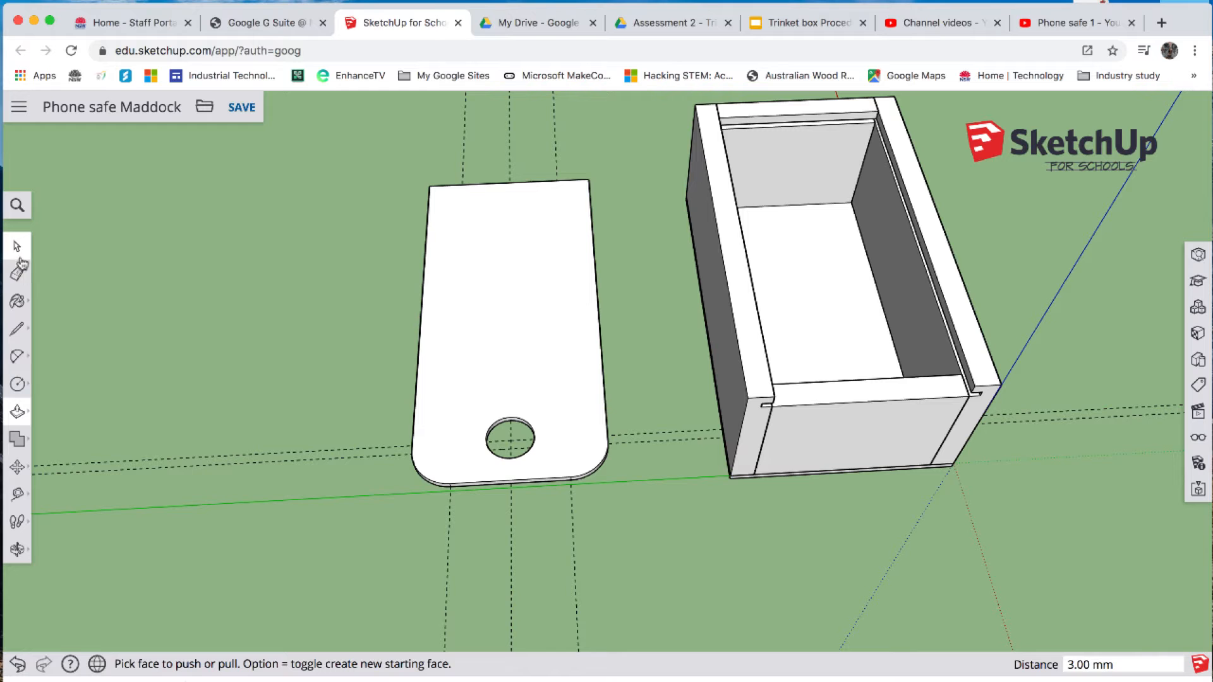
{"action": "key", "text": "o"}
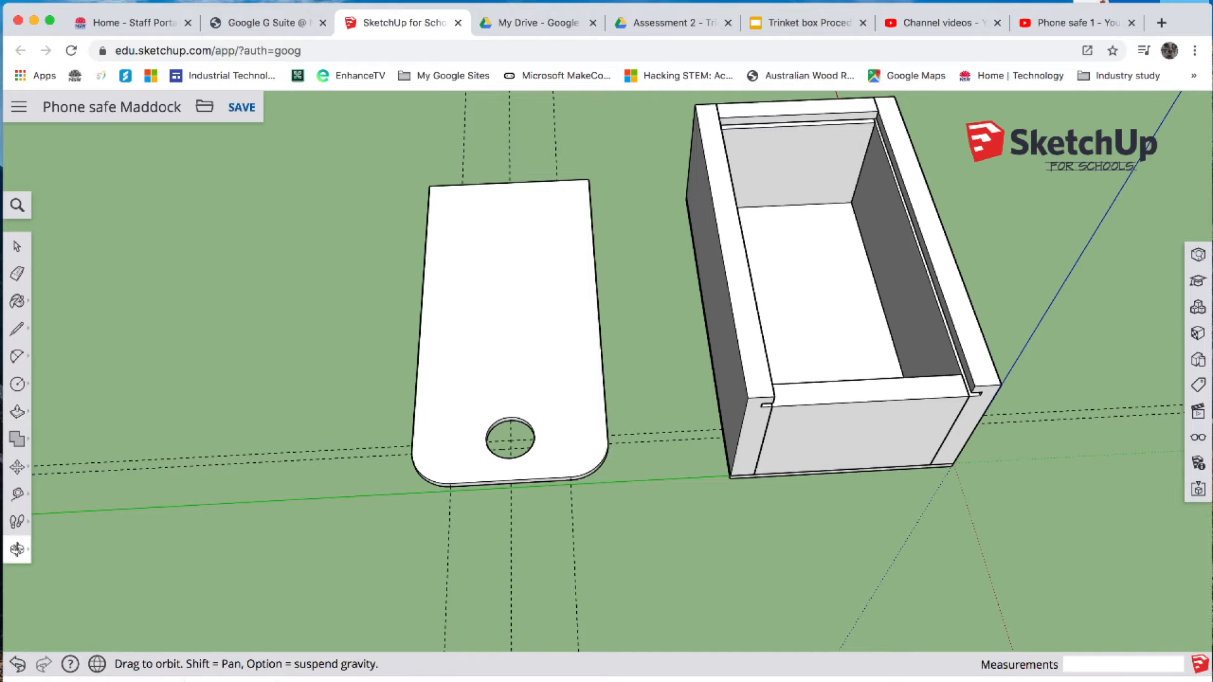
{"action": "left_click_drag", "start_coordinate": [343, 555], "coordinate": [345, 472]}
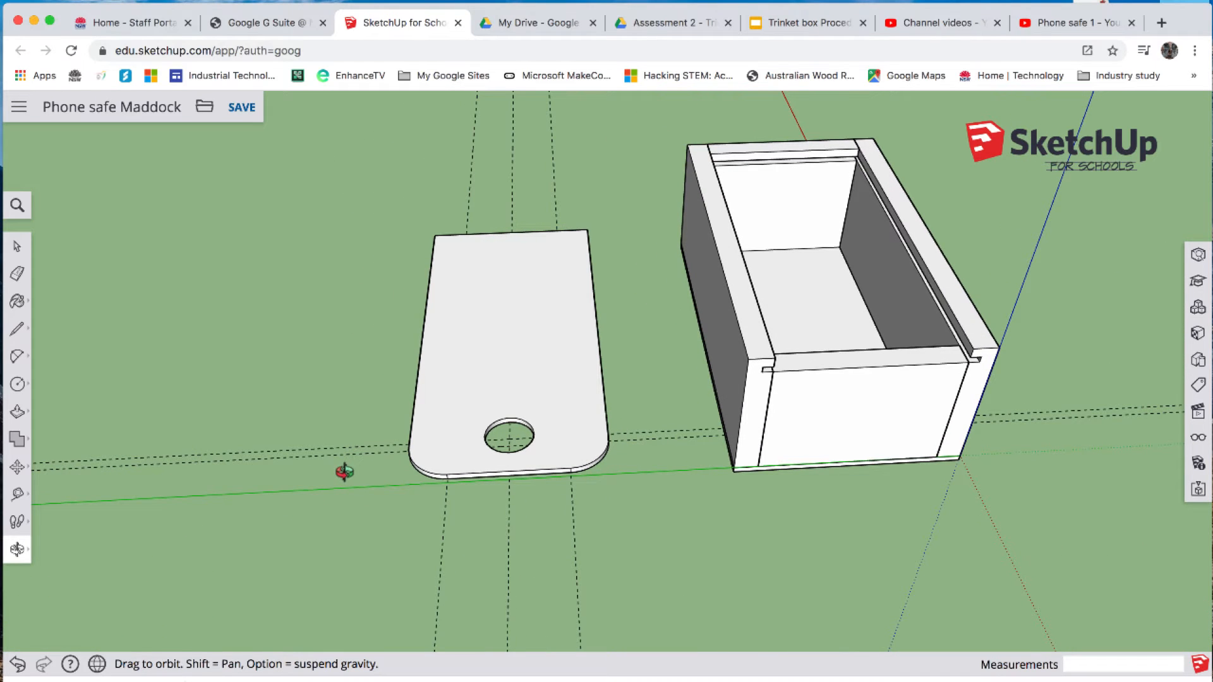
{"action": "left_click", "coordinate": [18, 248]}
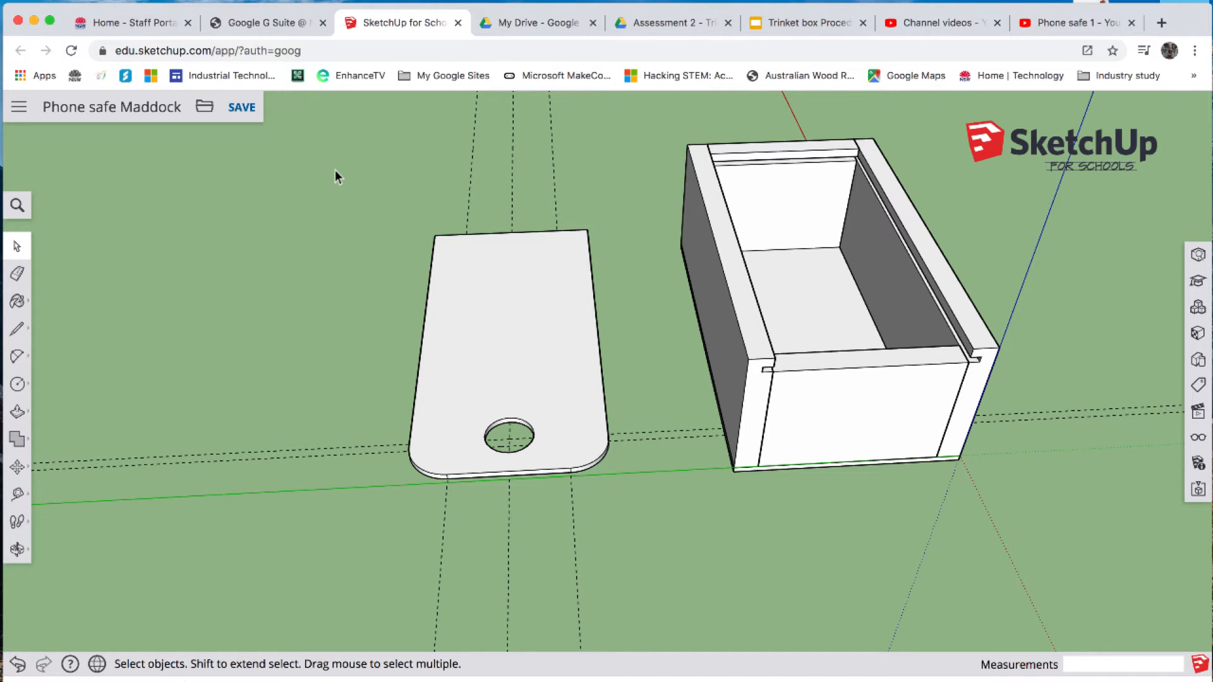
{"action": "left_click_drag", "start_coordinate": [335, 169], "coordinate": [636, 543]}
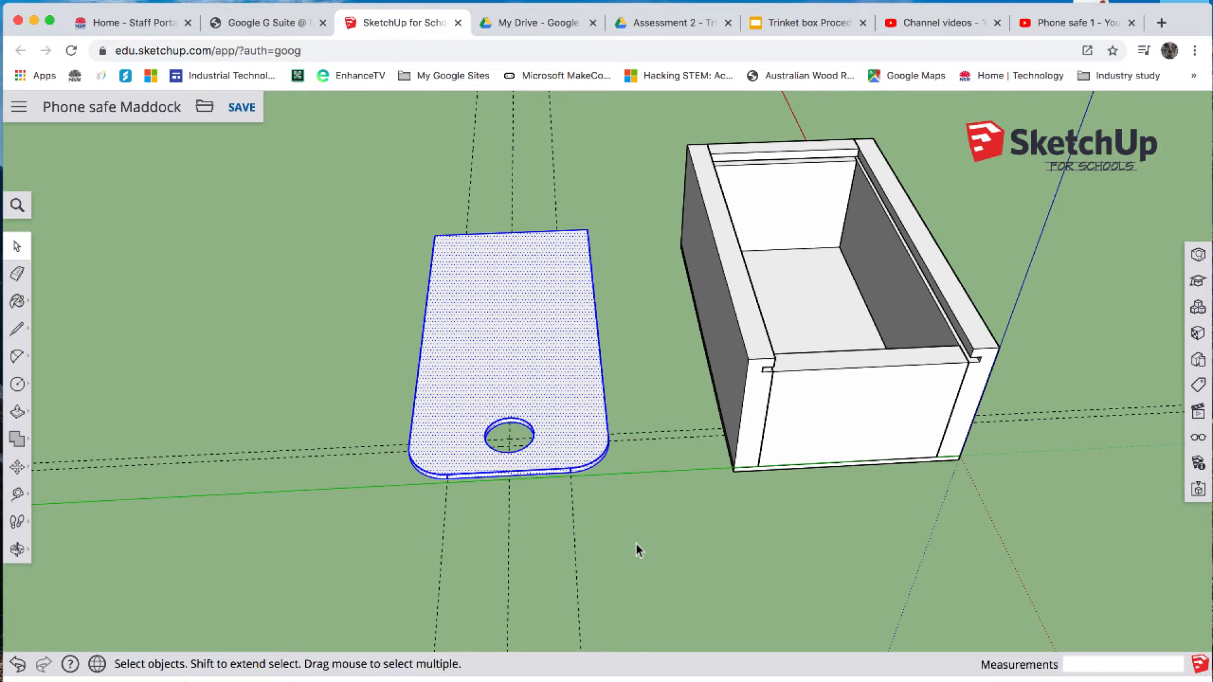
{"action": "right_click", "coordinate": [536, 319]}
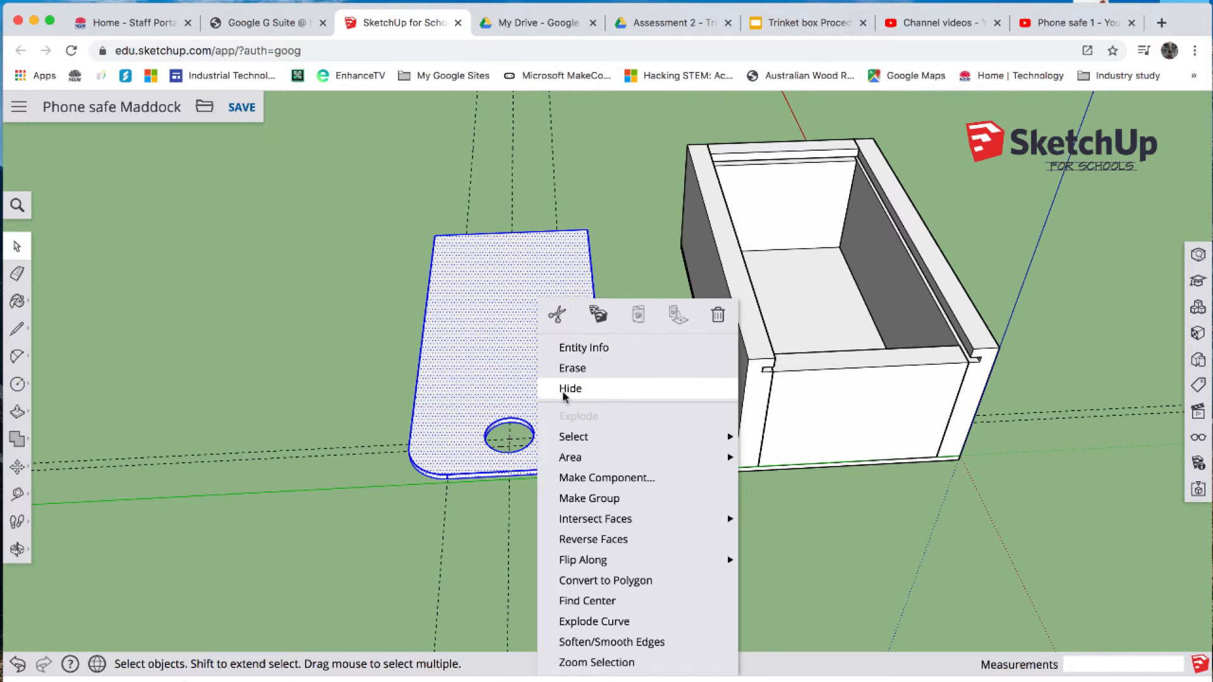
{"action": "left_click", "coordinate": [592, 478]}
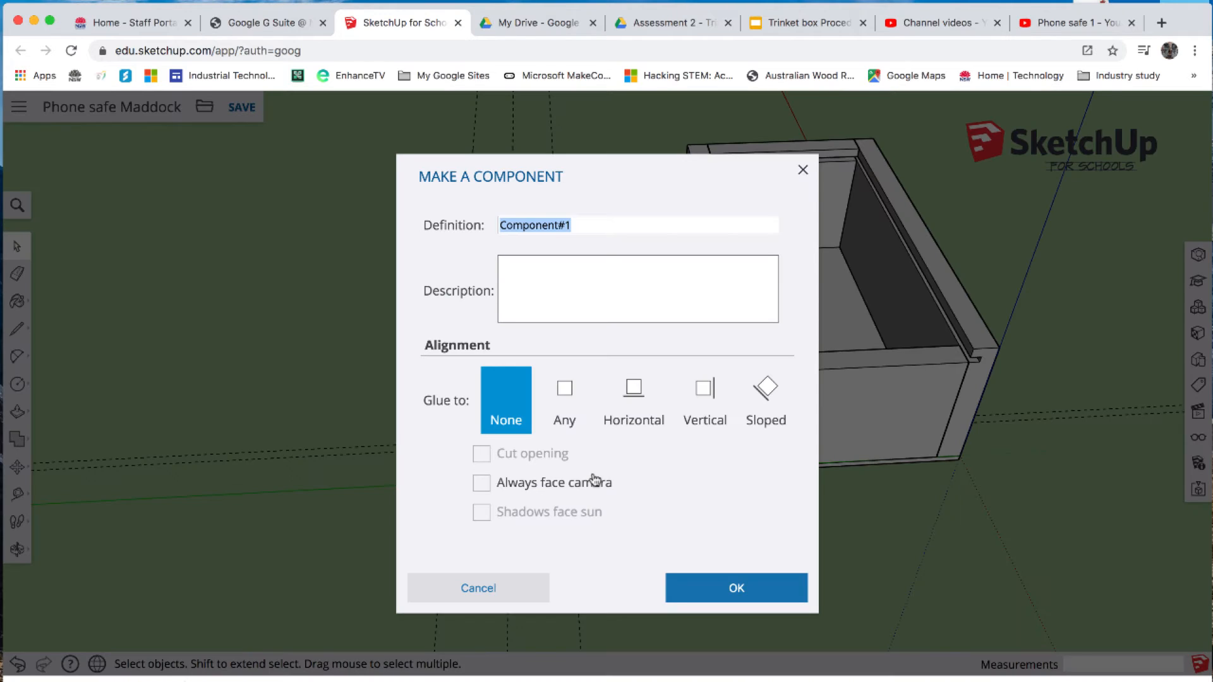
{"action": "type", "text": "Lid"}
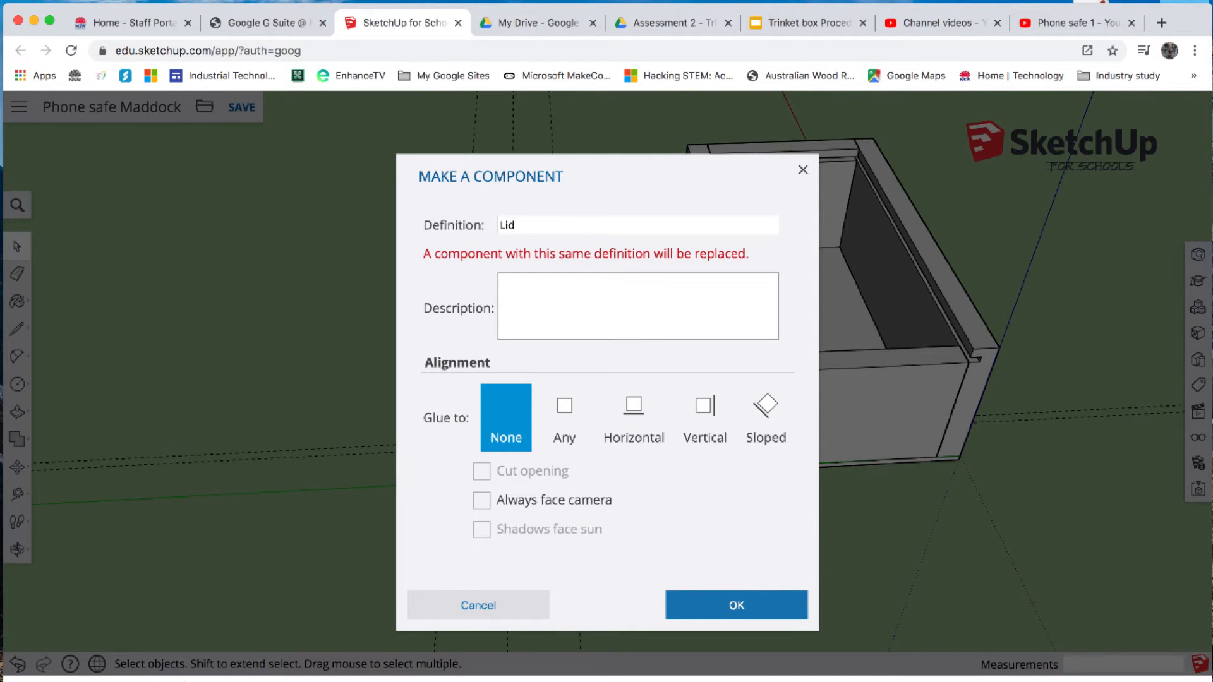
{"action": "left_click", "coordinate": [740, 607]}
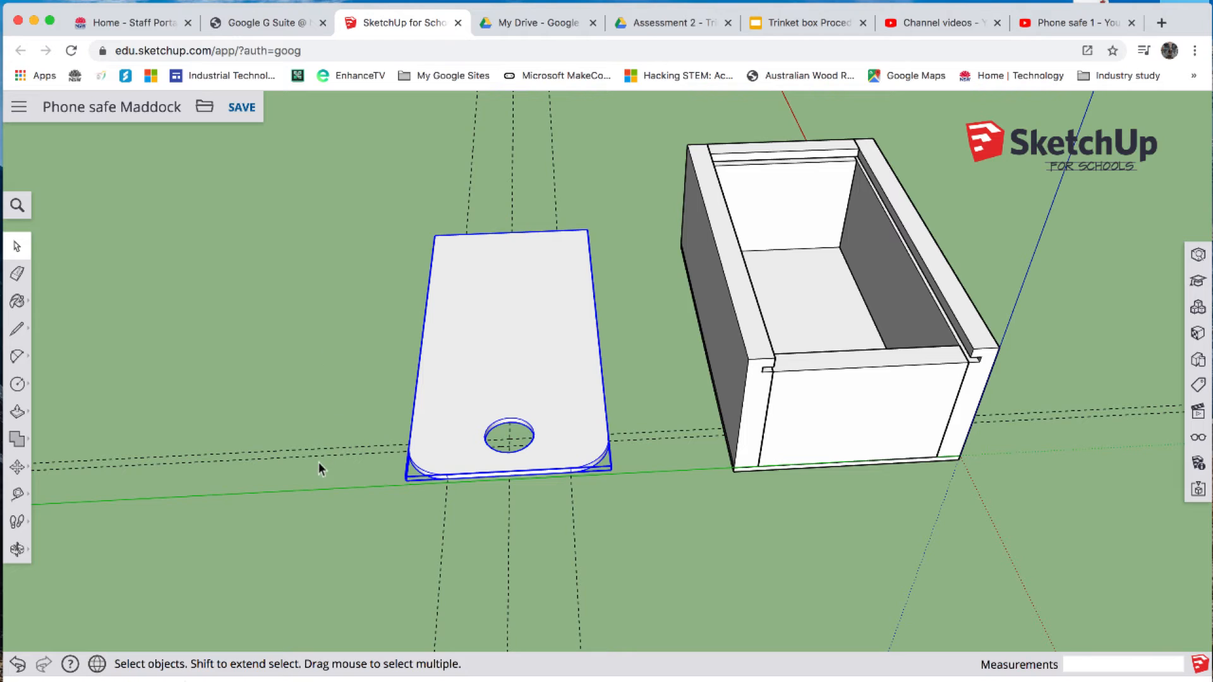
- Delete all guide lines from the model and clear the selection on the lid
{"action": "left_click", "coordinate": [17, 205]}
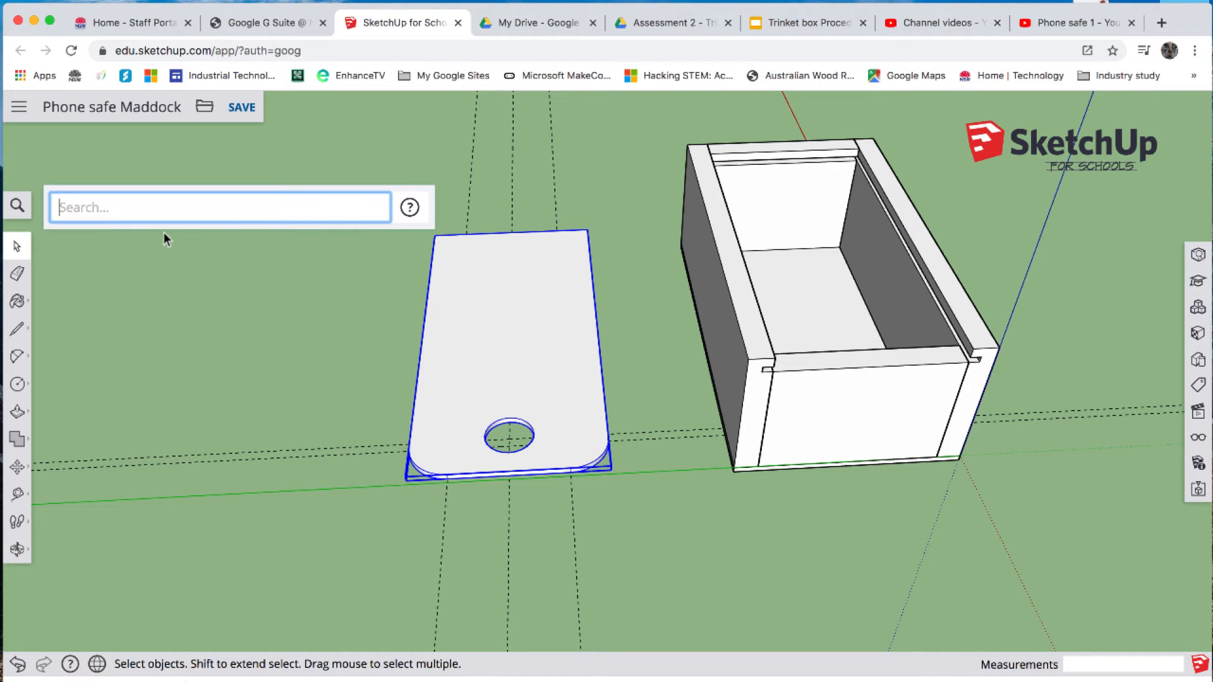
{"action": "type", "text": "del"}
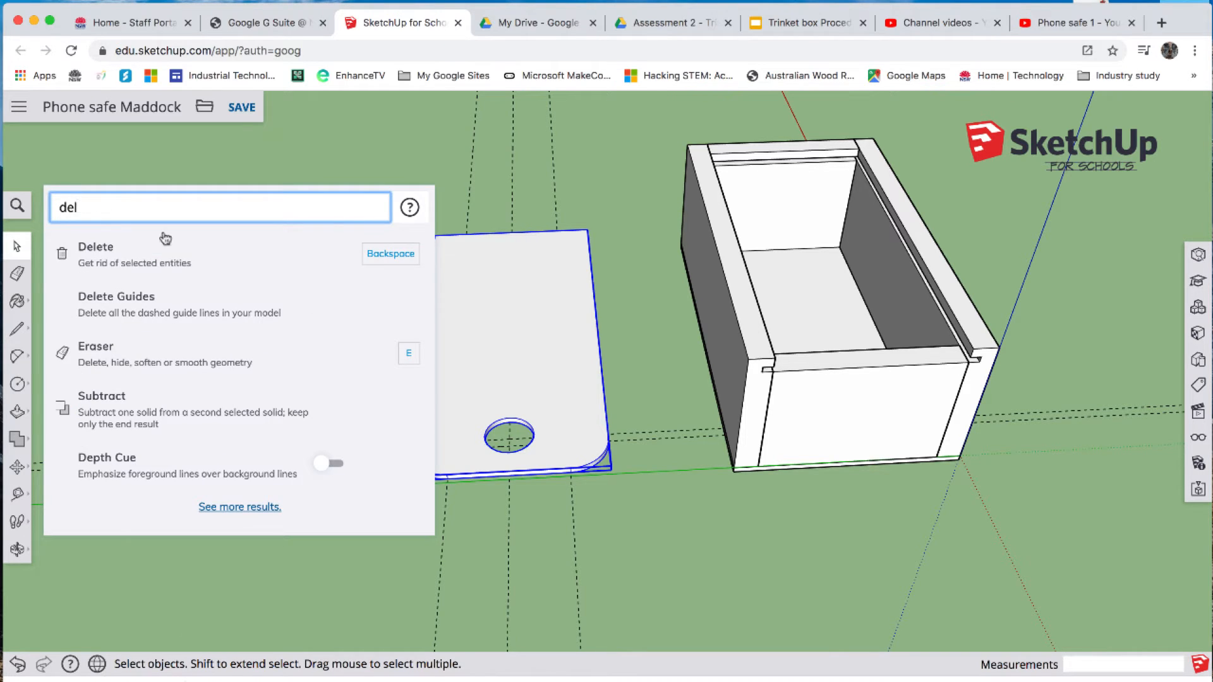
{"action": "left_click", "coordinate": [92, 308]}
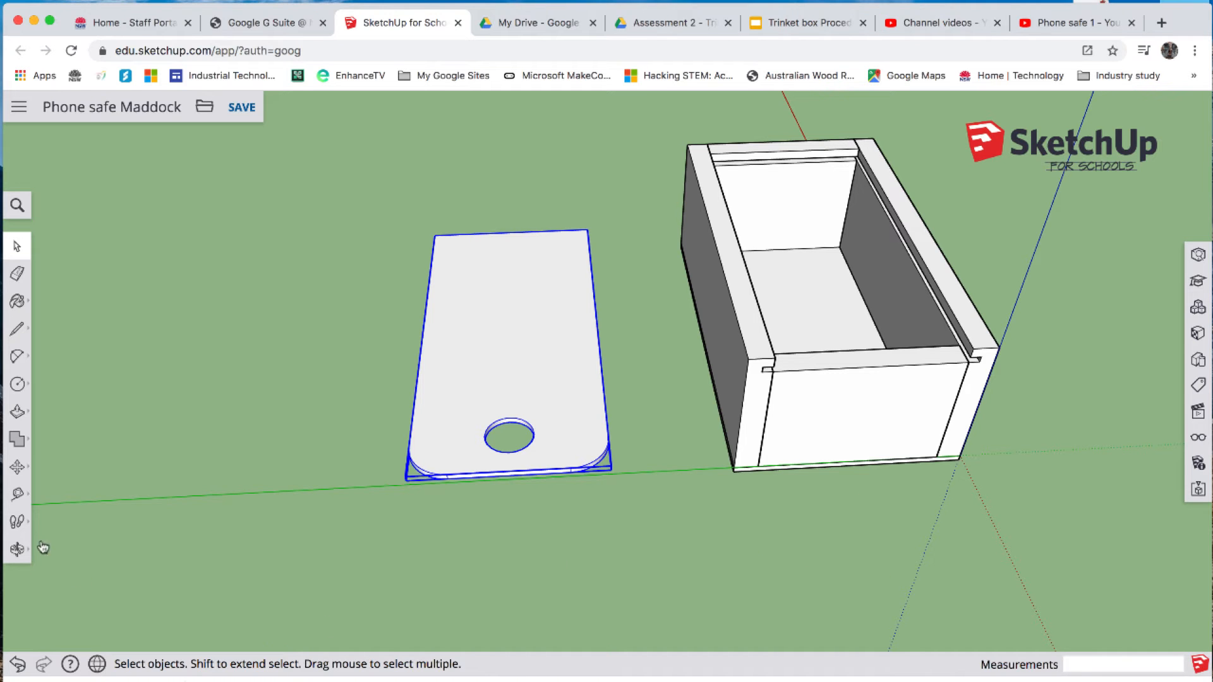
{"action": "left_click", "coordinate": [17, 549]}
{"action": "left_click_drag", "start_coordinate": [685, 579], "coordinate": [859, 494]}
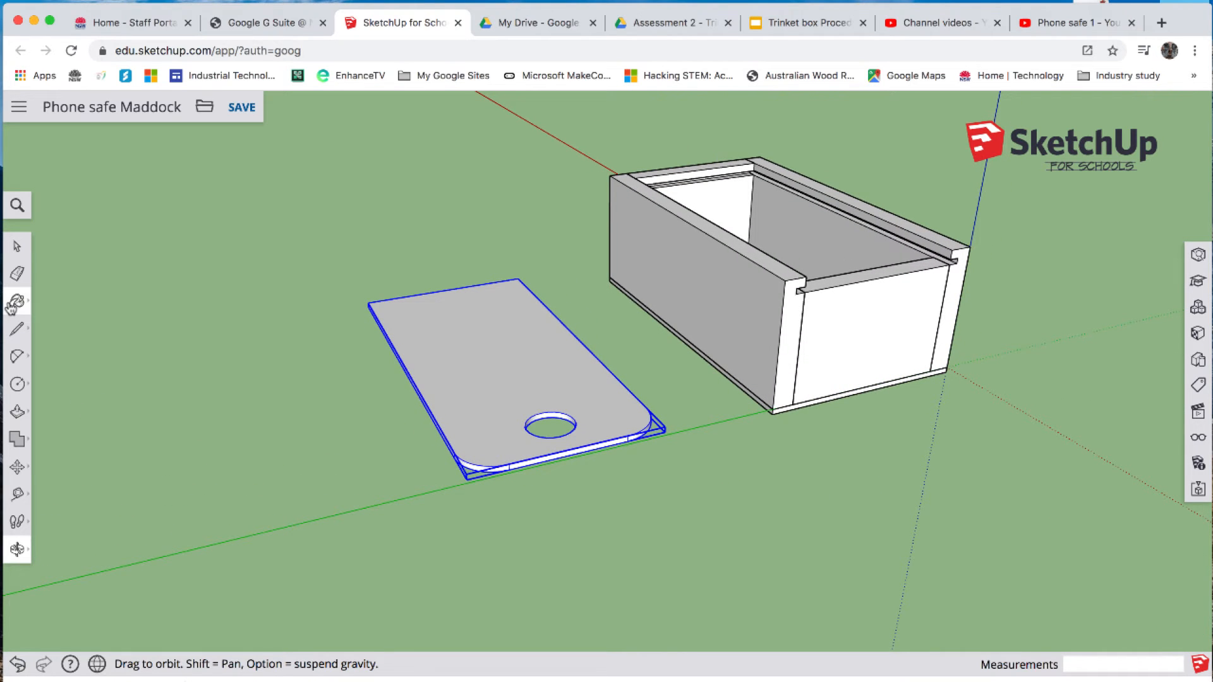
{"action": "left_click", "coordinate": [17, 246]}
{"action": "left_click", "coordinate": [234, 263]}
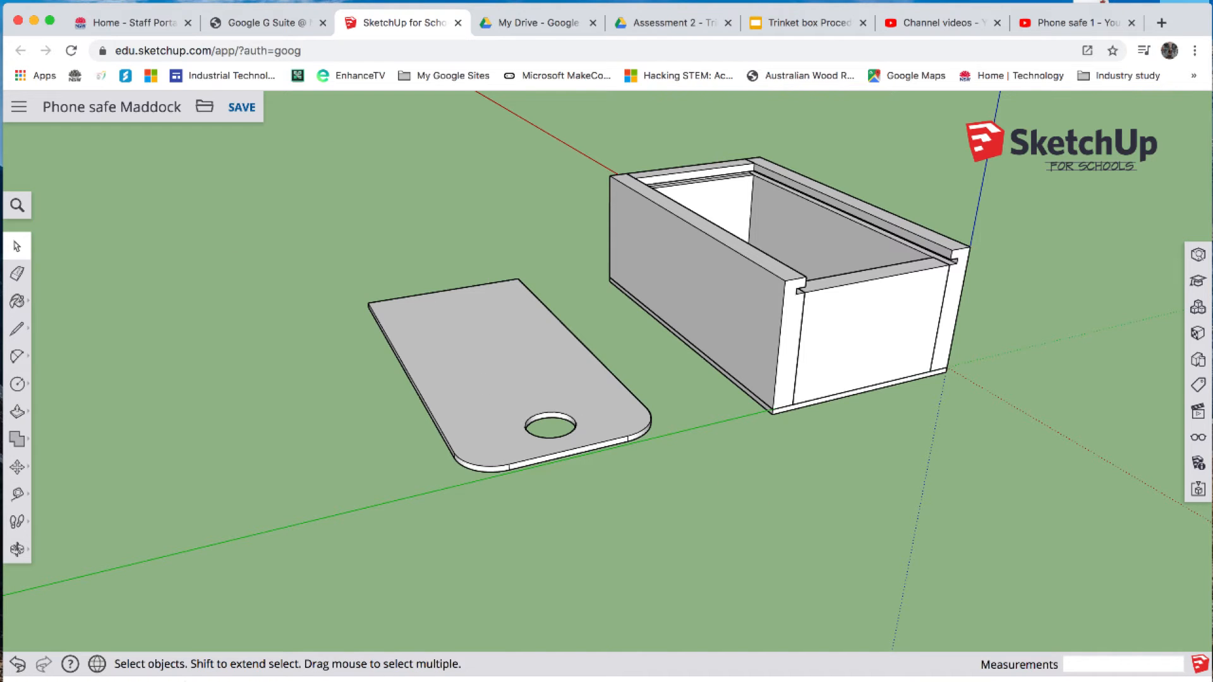
- Paint the front panel of the box with the light reddish-brown grained material from the Wood collection
{"action": "left_click", "coordinate": [1198, 334]}
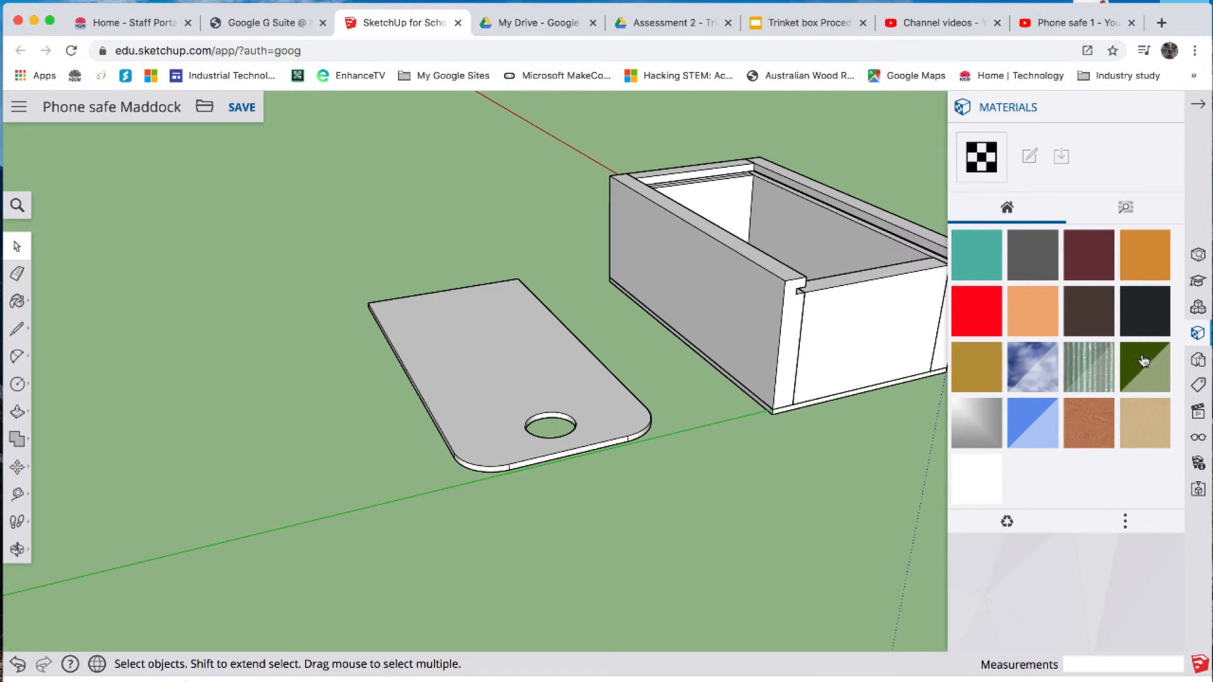
{"action": "left_click", "coordinate": [1126, 209]}
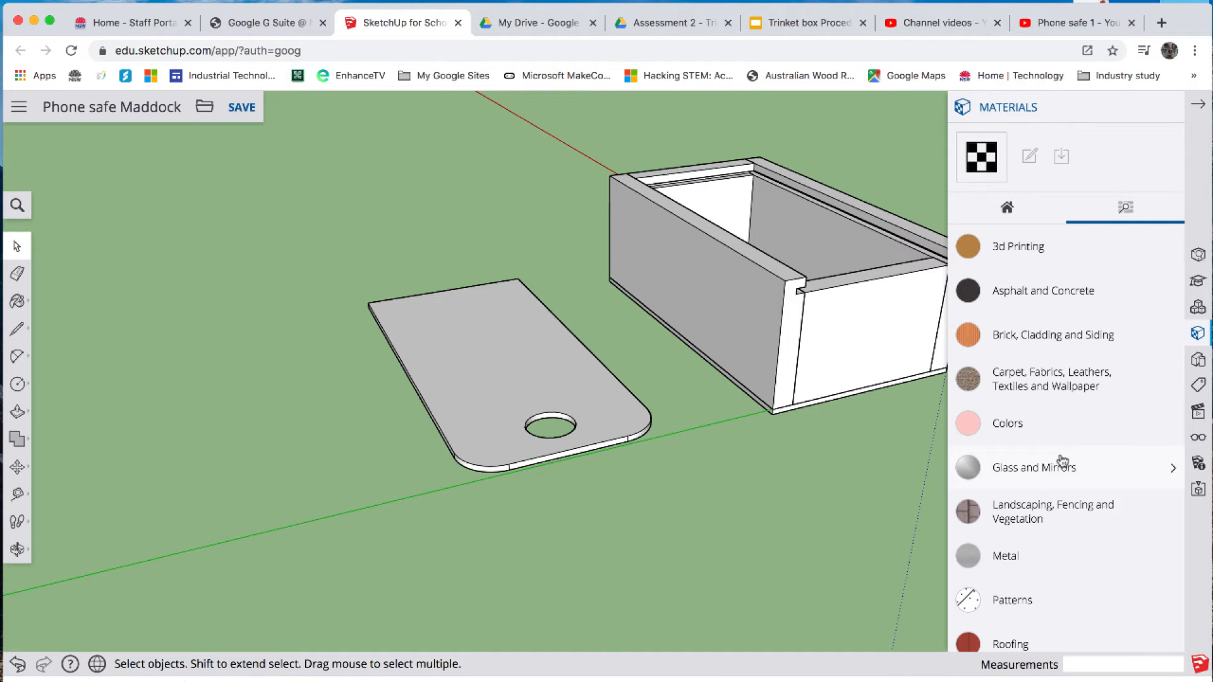
{"action": "scroll", "coordinate": [1061, 460], "scroll_direction": "down", "scroll_amount": 5}
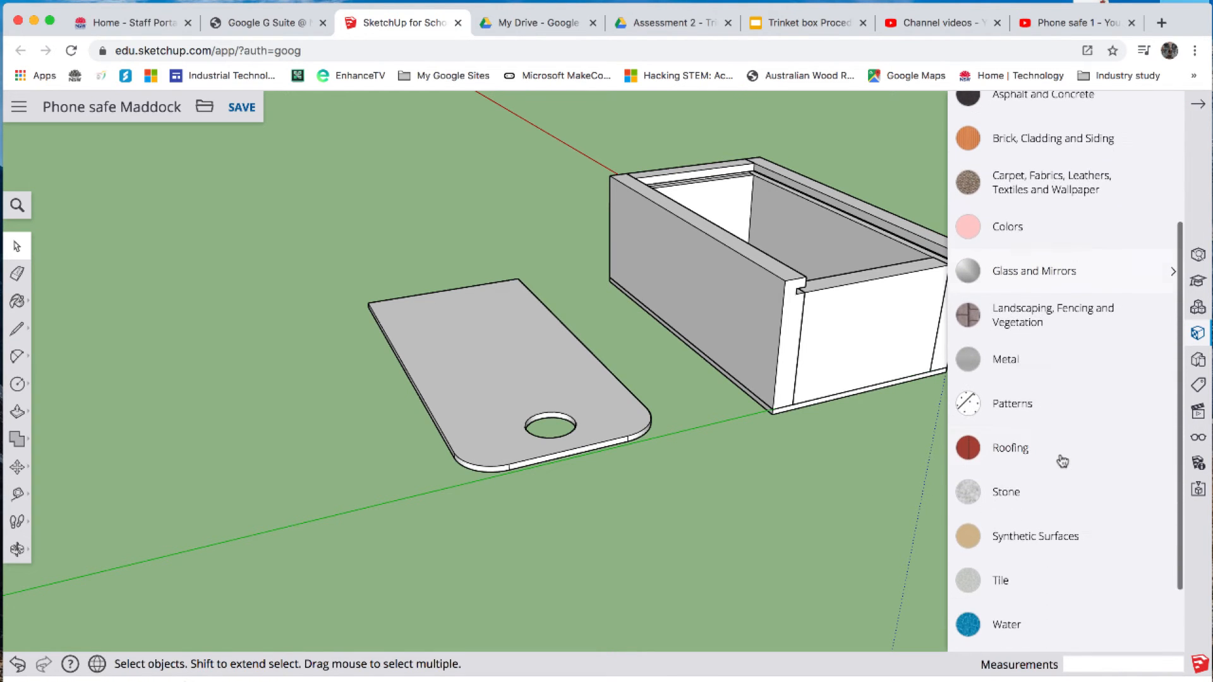
{"action": "scroll", "coordinate": [1061, 461], "scroll_direction": "down", "scroll_amount": 3}
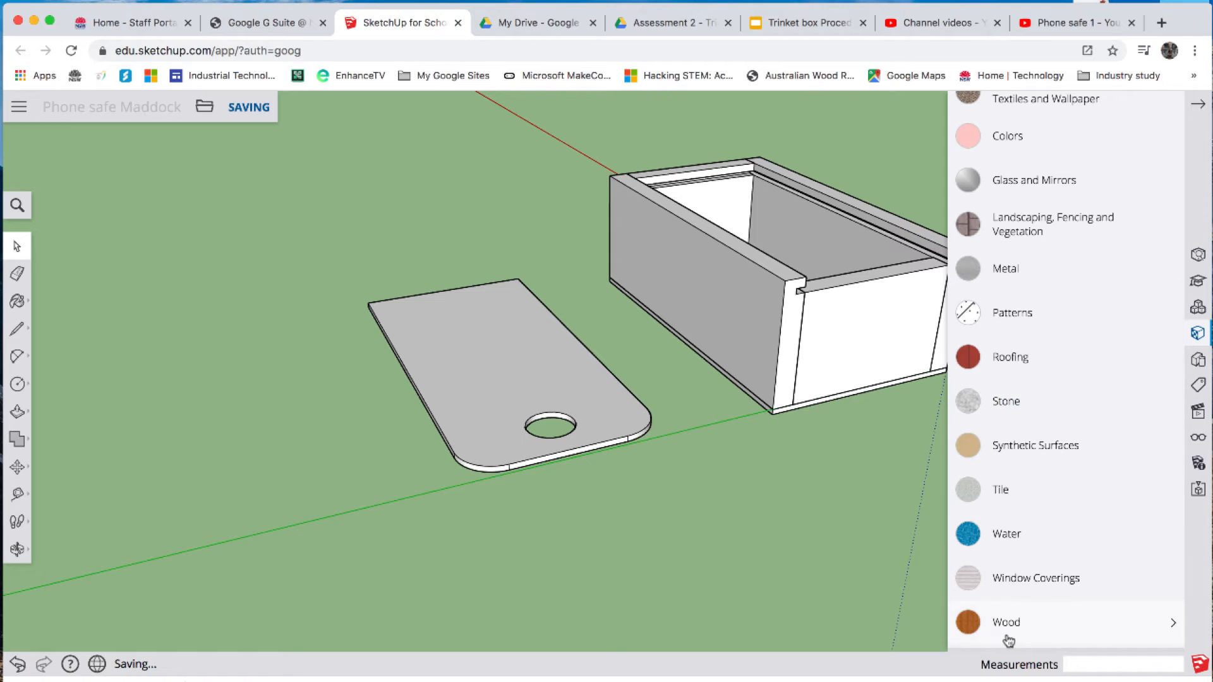
{"action": "left_click", "coordinate": [1004, 626]}
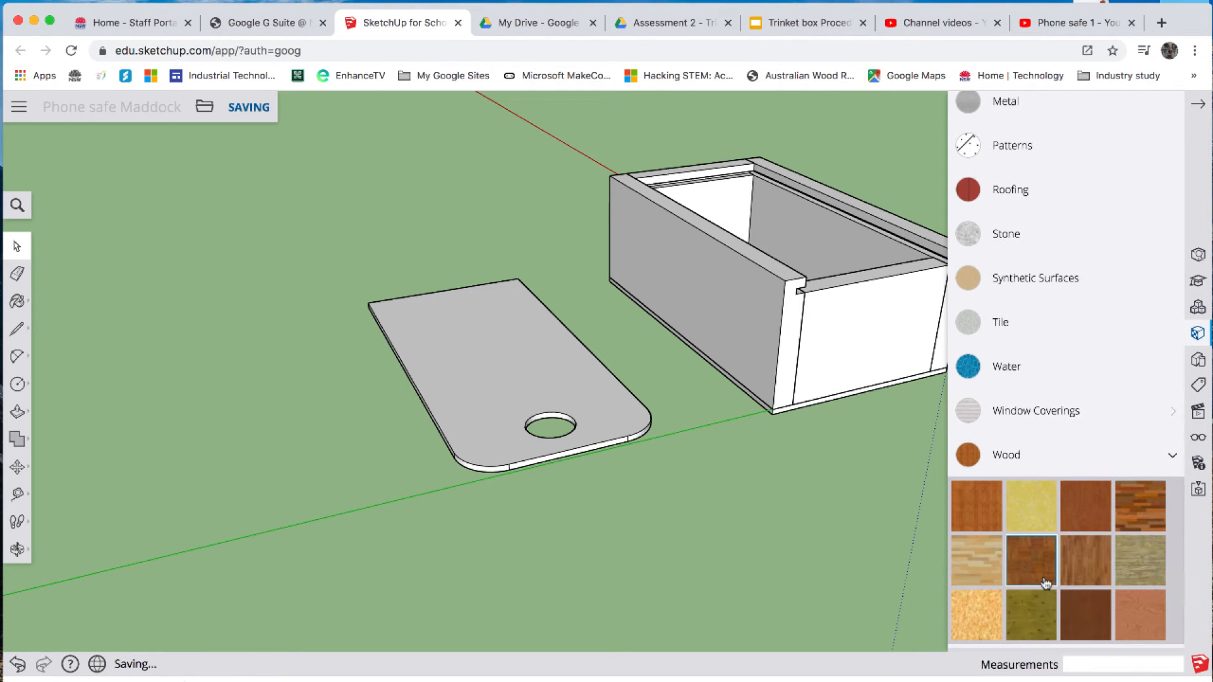
{"action": "left_click", "coordinate": [1140, 622]}
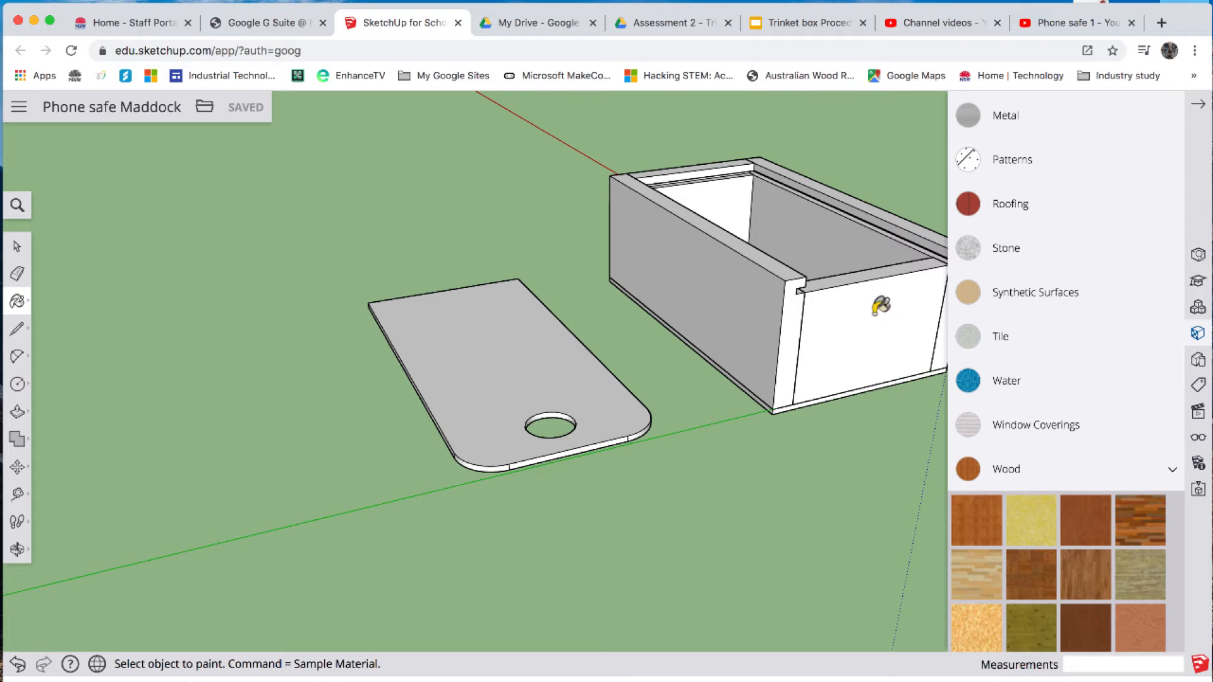
{"action": "left_click", "coordinate": [17, 549]}
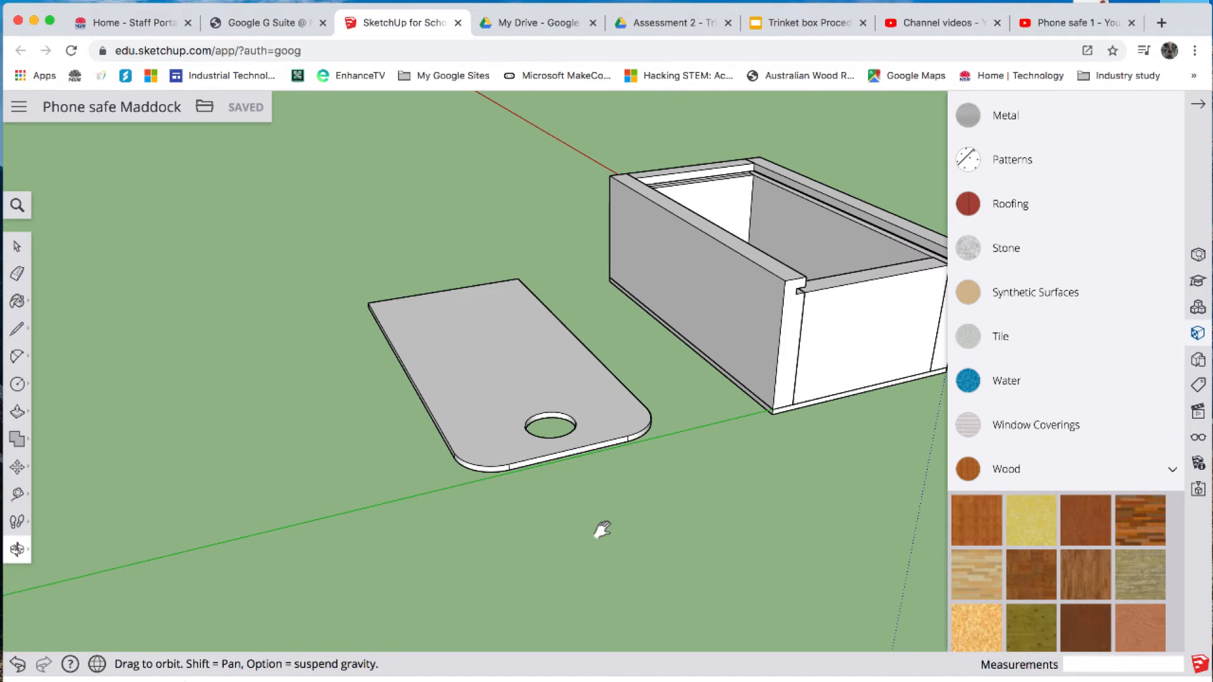
{"action": "left_click_drag", "start_coordinate": [600, 531], "coordinate": [402, 538], "text": "shift"}
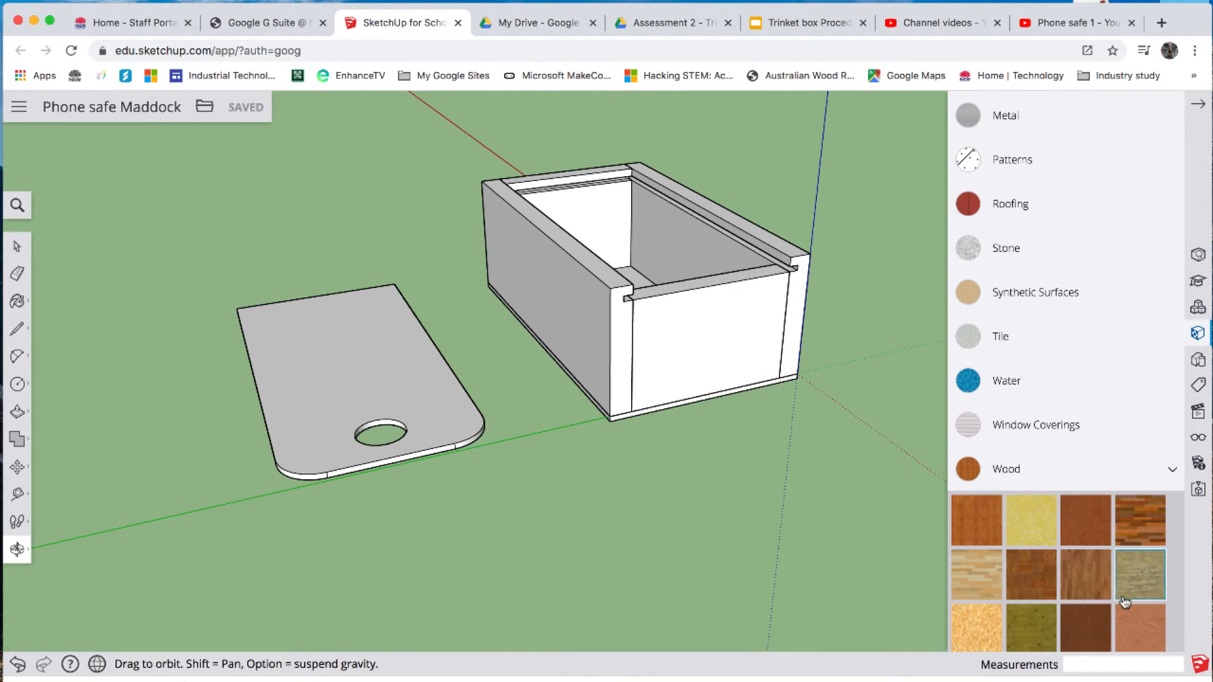
{"action": "left_click", "coordinate": [1143, 626]}
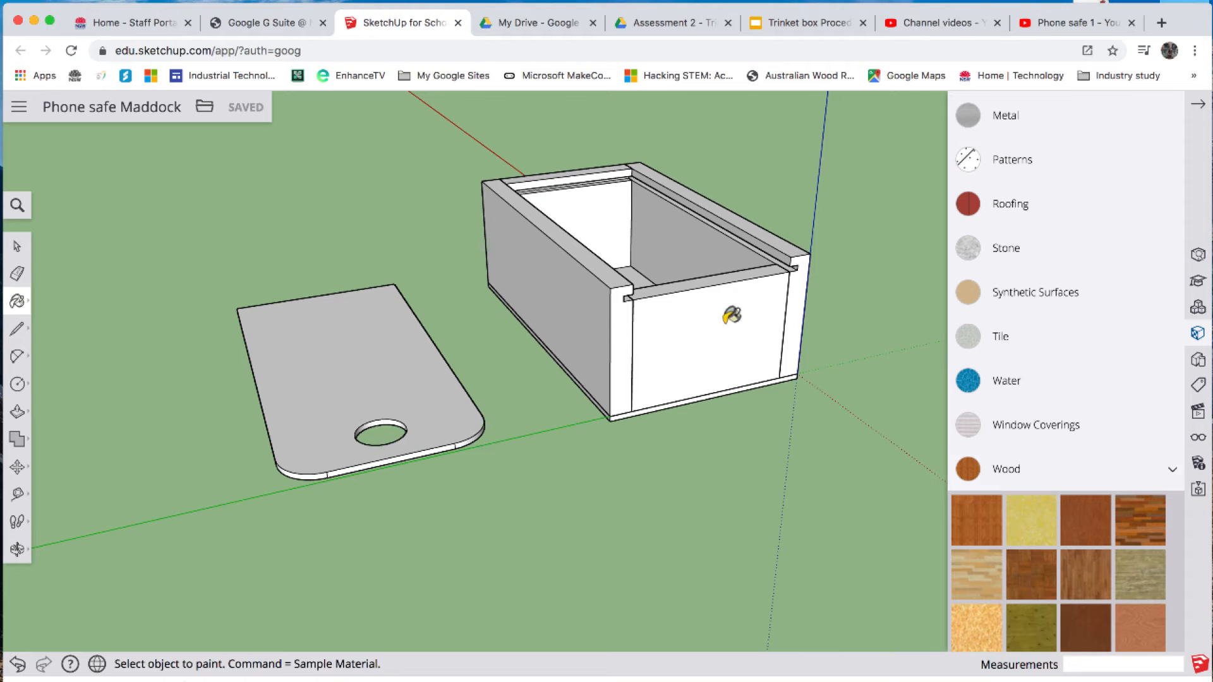
{"action": "left_click", "coordinate": [692, 323]}
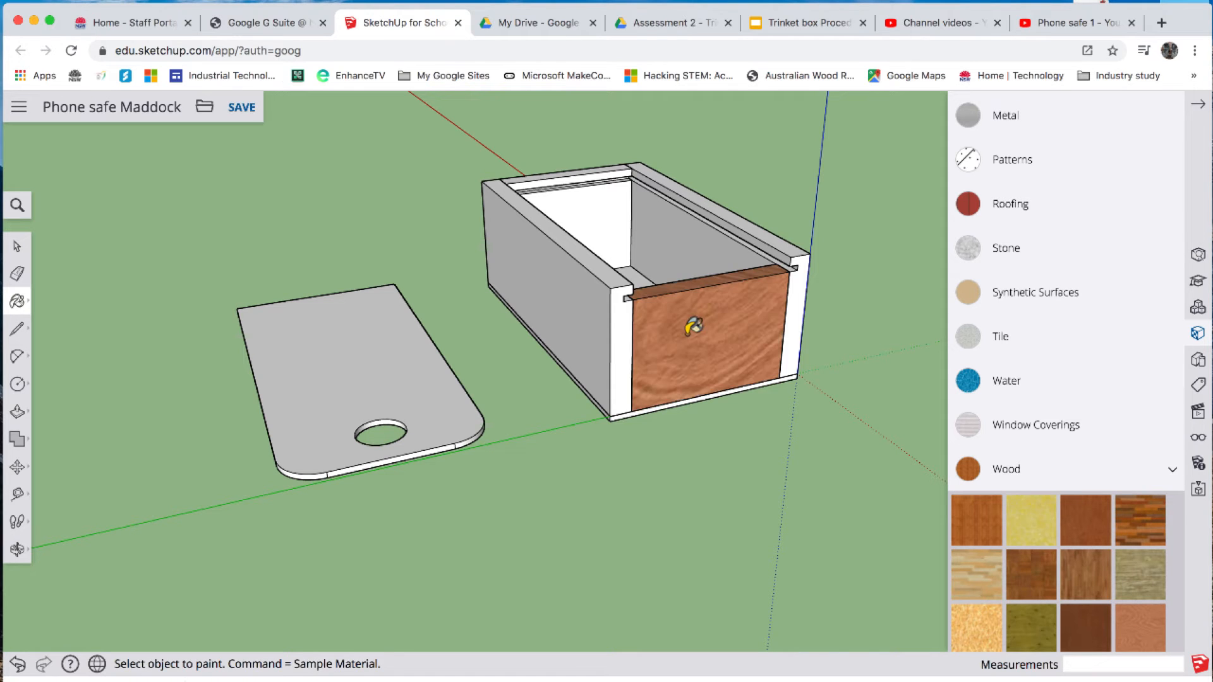
- Paint both long sides and the back panel of the box with the same reddish-brown wood material
{"action": "left_click", "coordinate": [566, 285]}
{"action": "left_click", "coordinate": [788, 238]}
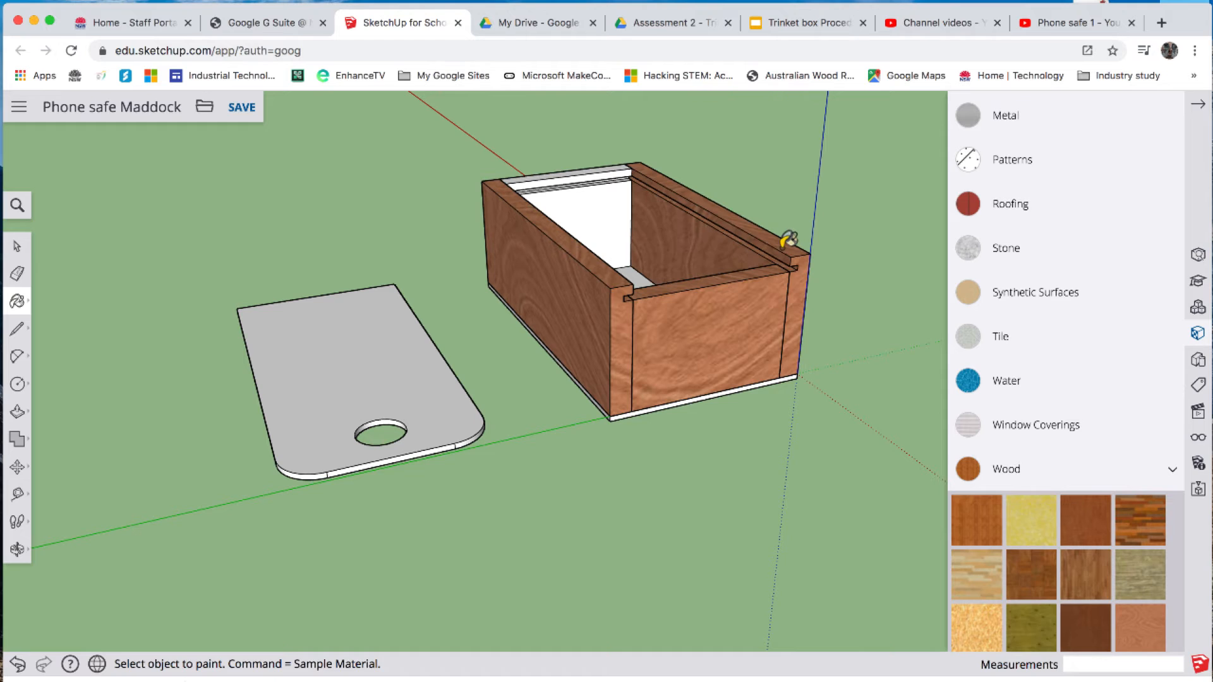
{"action": "left_click", "coordinate": [606, 218]}
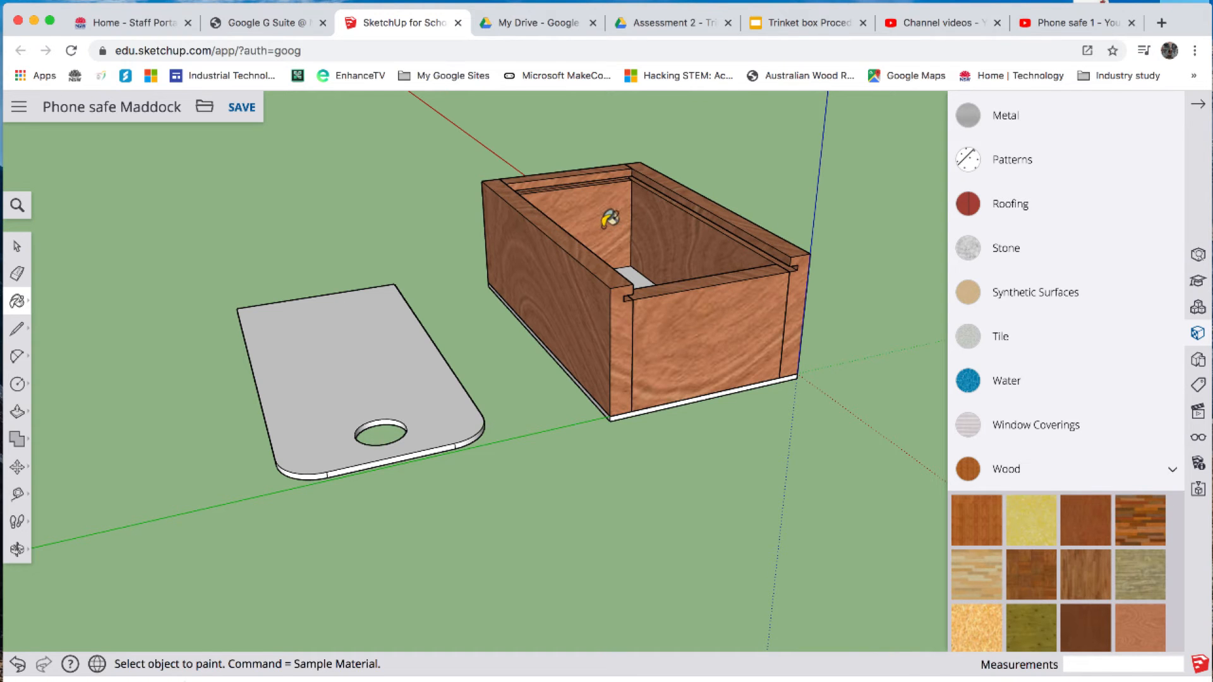
- Try the Quartz Light Brown material from Synthetic Surfaces on the base of the box
{"action": "key", "text": "o"}
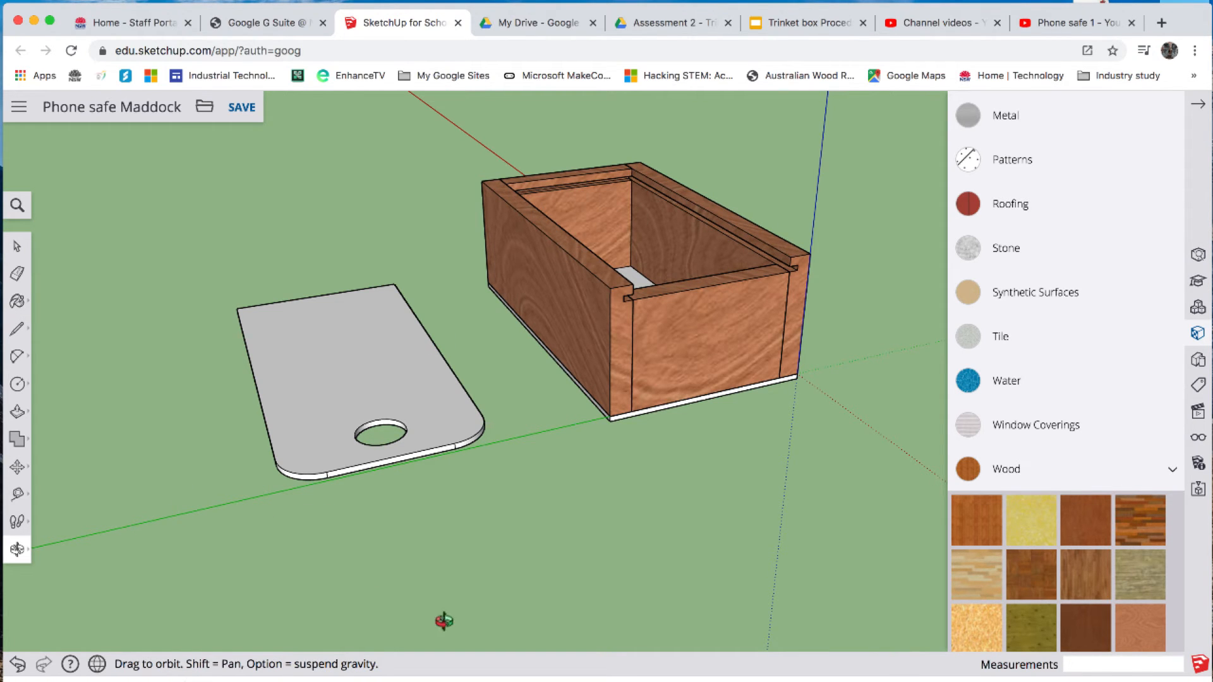
{"action": "left_click_drag", "start_coordinate": [669, 547], "coordinate": [618, 302]}
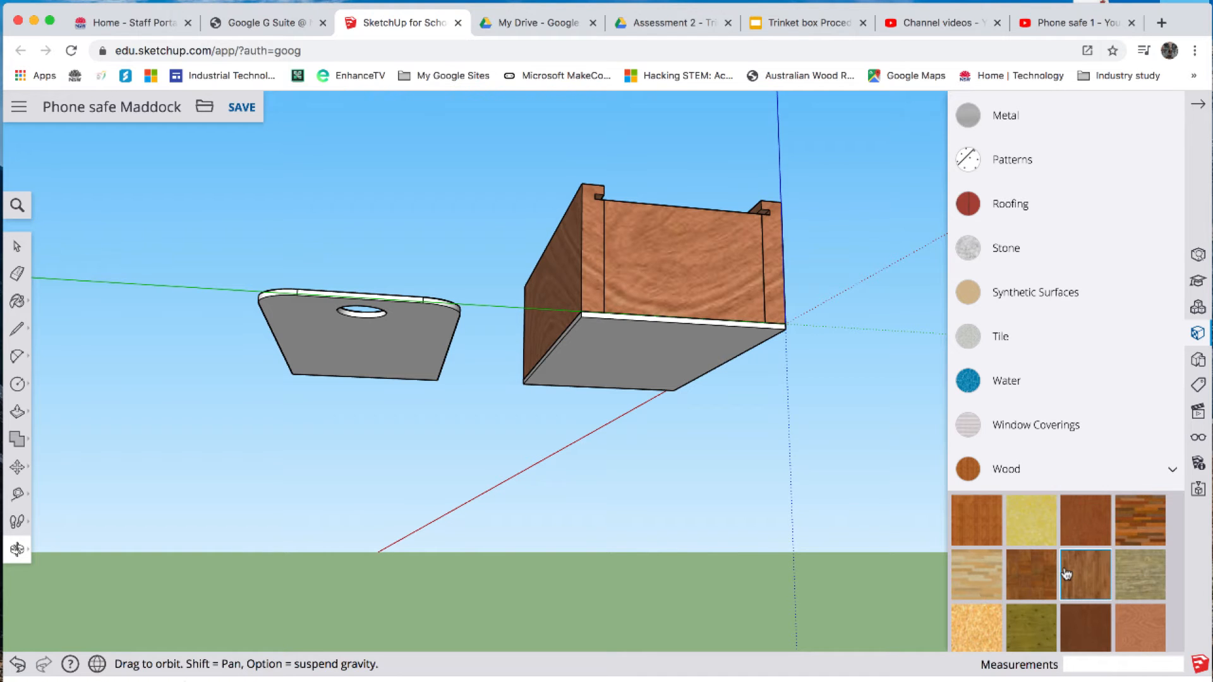
{"action": "scroll", "coordinate": [1052, 425], "scroll_direction": "up", "scroll_amount": 2}
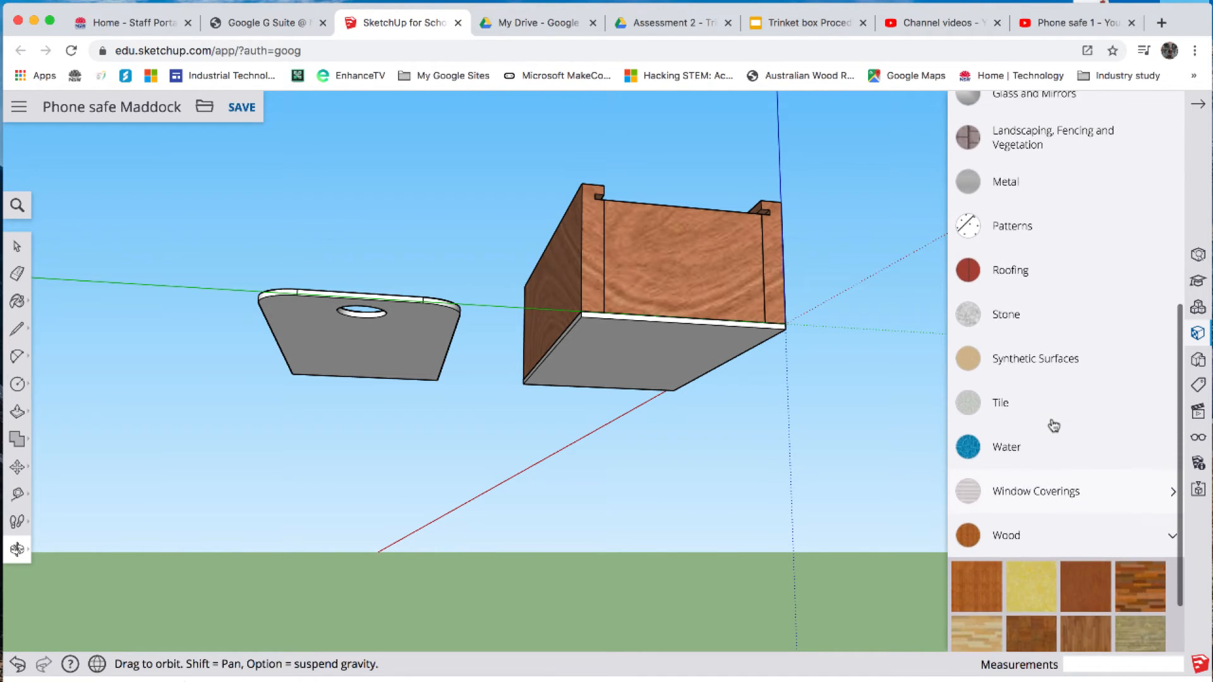
{"action": "scroll", "coordinate": [1054, 425], "scroll_direction": "up", "scroll_amount": 3}
{"action": "left_click", "coordinate": [1010, 448]}
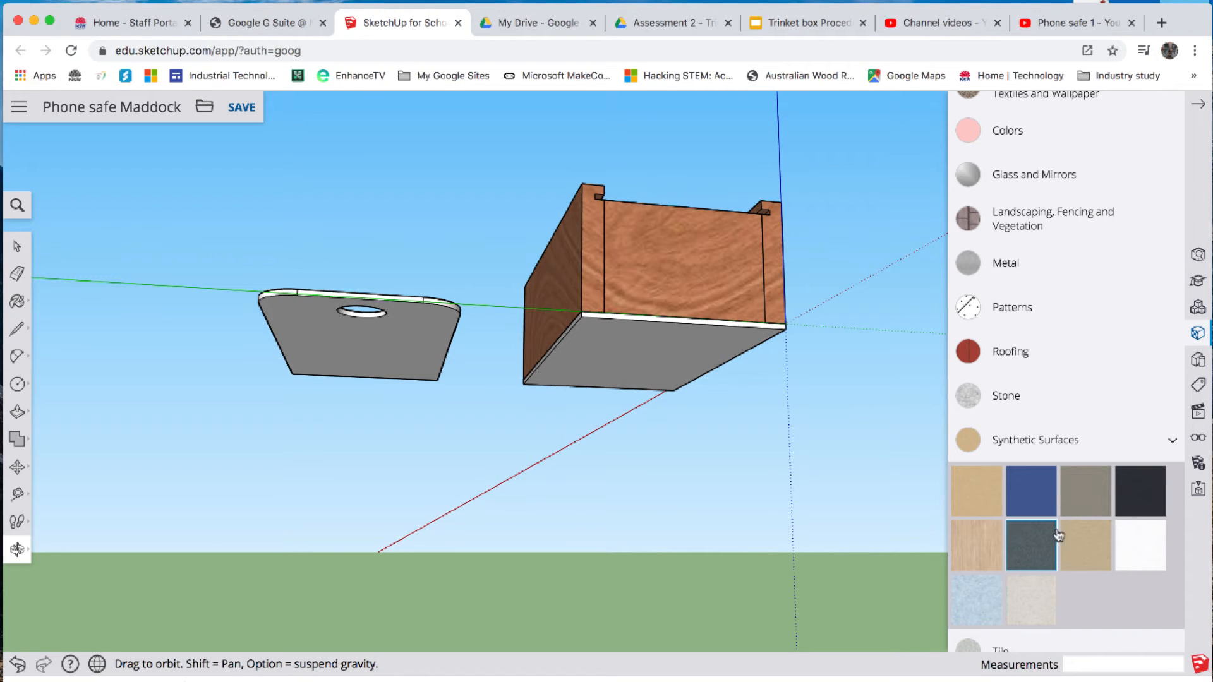
{"action": "scroll", "coordinate": [1061, 532], "scroll_direction": "up", "scroll_amount": 1}
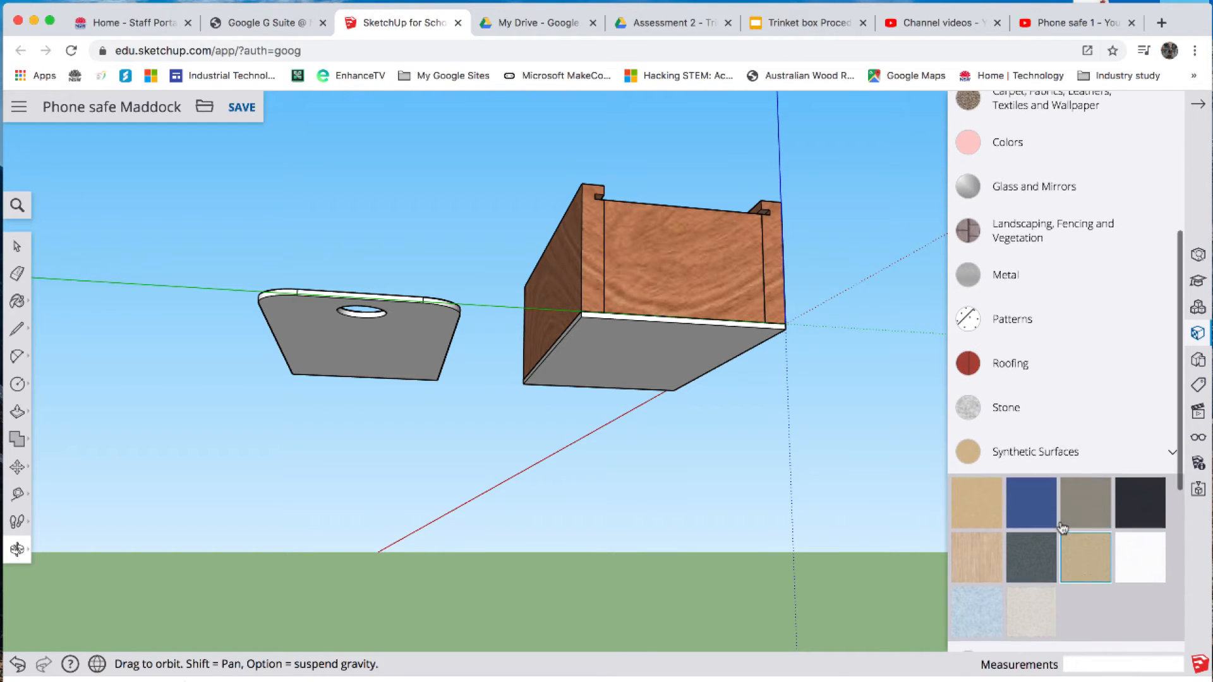
{"action": "scroll", "coordinate": [1062, 528], "scroll_direction": "up", "scroll_amount": 1}
{"action": "left_click", "coordinate": [1084, 571]}
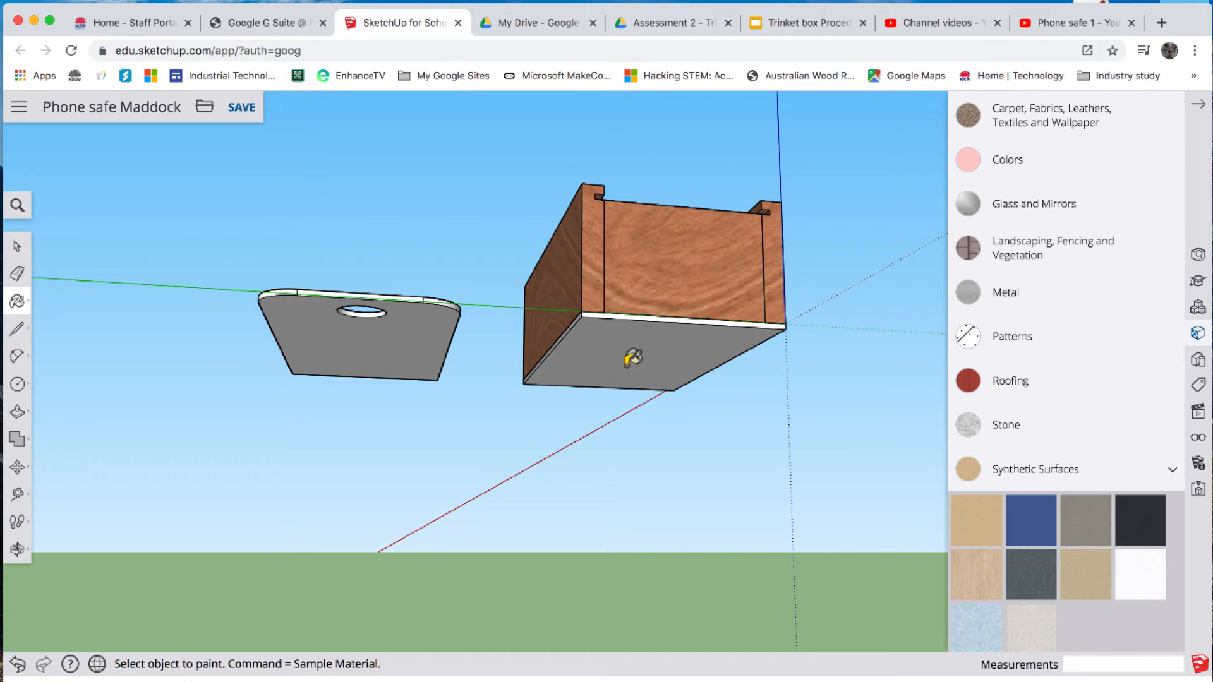
{"action": "left_click", "coordinate": [618, 346]}
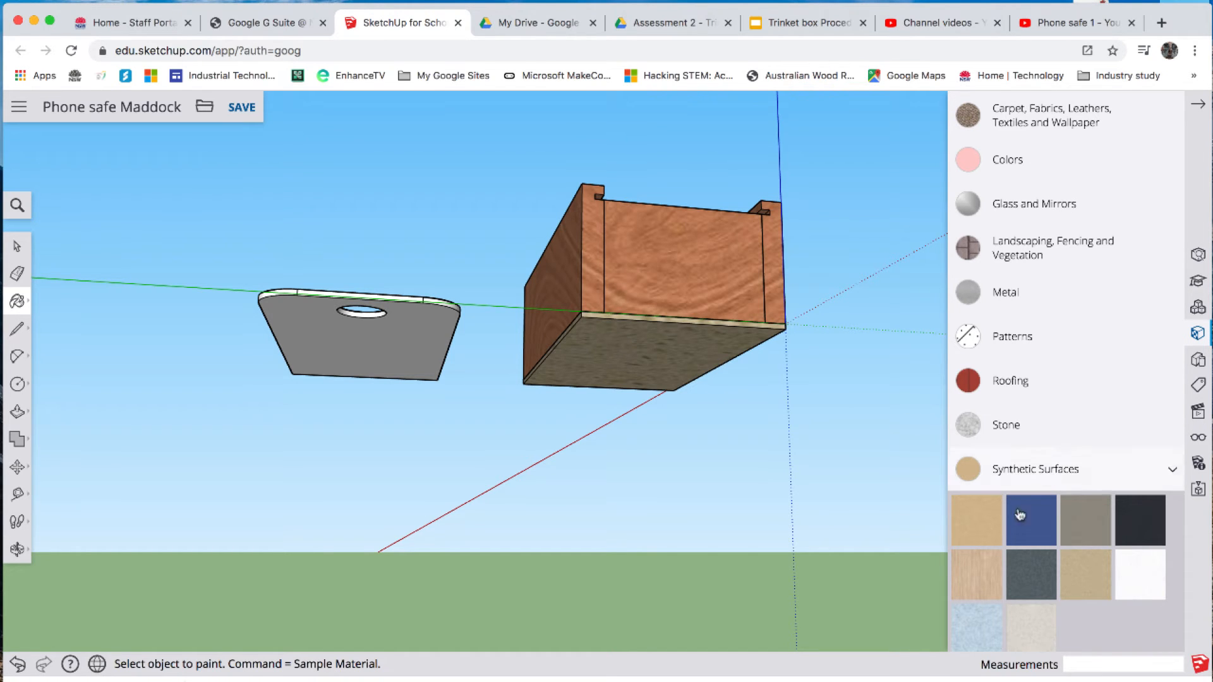
- Paint the base of the box with the Cardboard material from the 3d Printing collection
{"action": "scroll", "coordinate": [1037, 381], "scroll_direction": "up", "scroll_amount": 8}
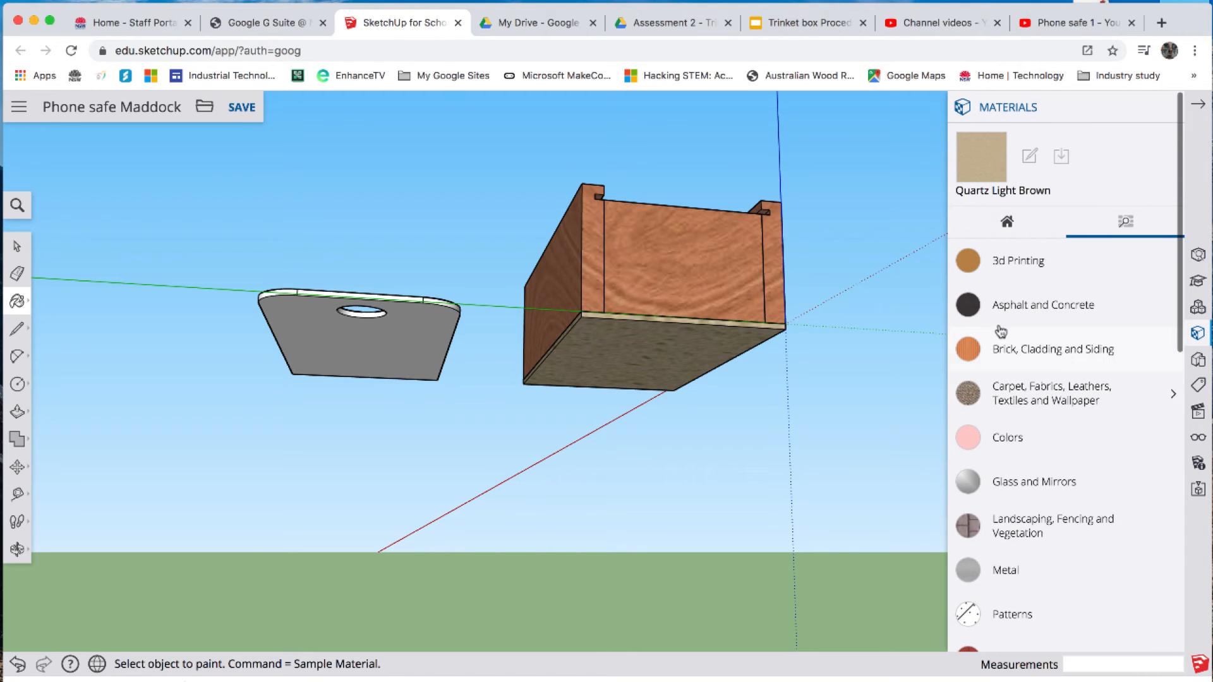
{"action": "left_click", "coordinate": [970, 266]}
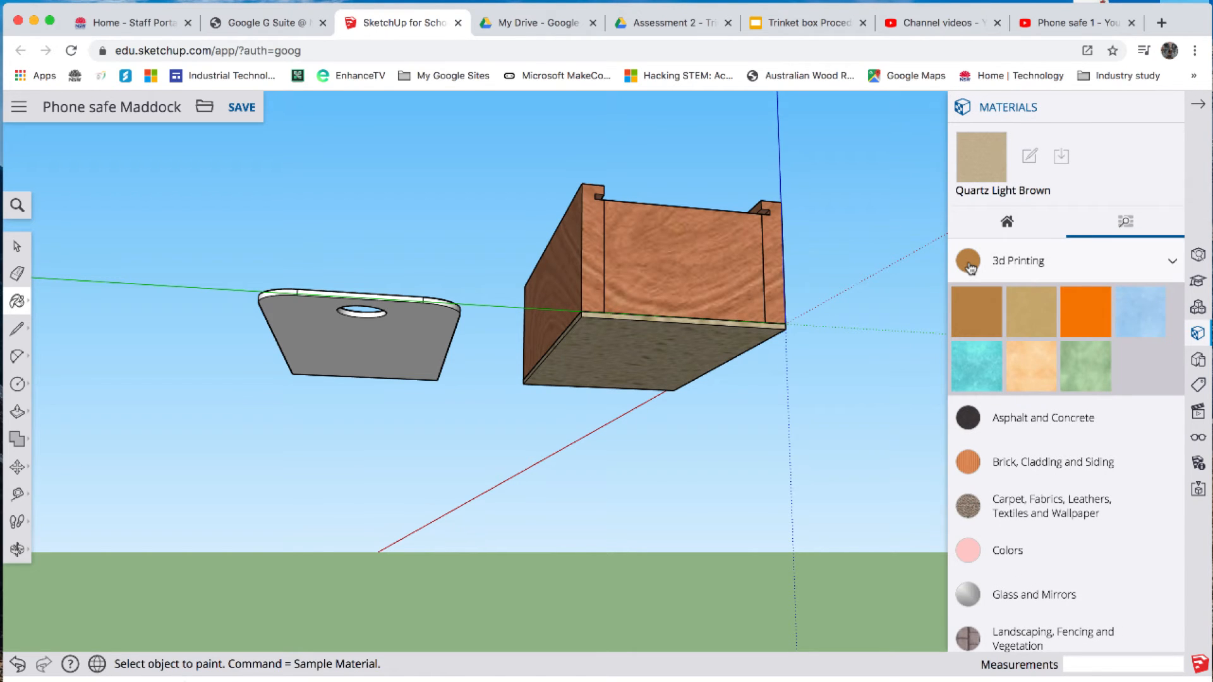
{"action": "left_click", "coordinate": [974, 323]}
{"action": "left_click", "coordinate": [697, 349]}
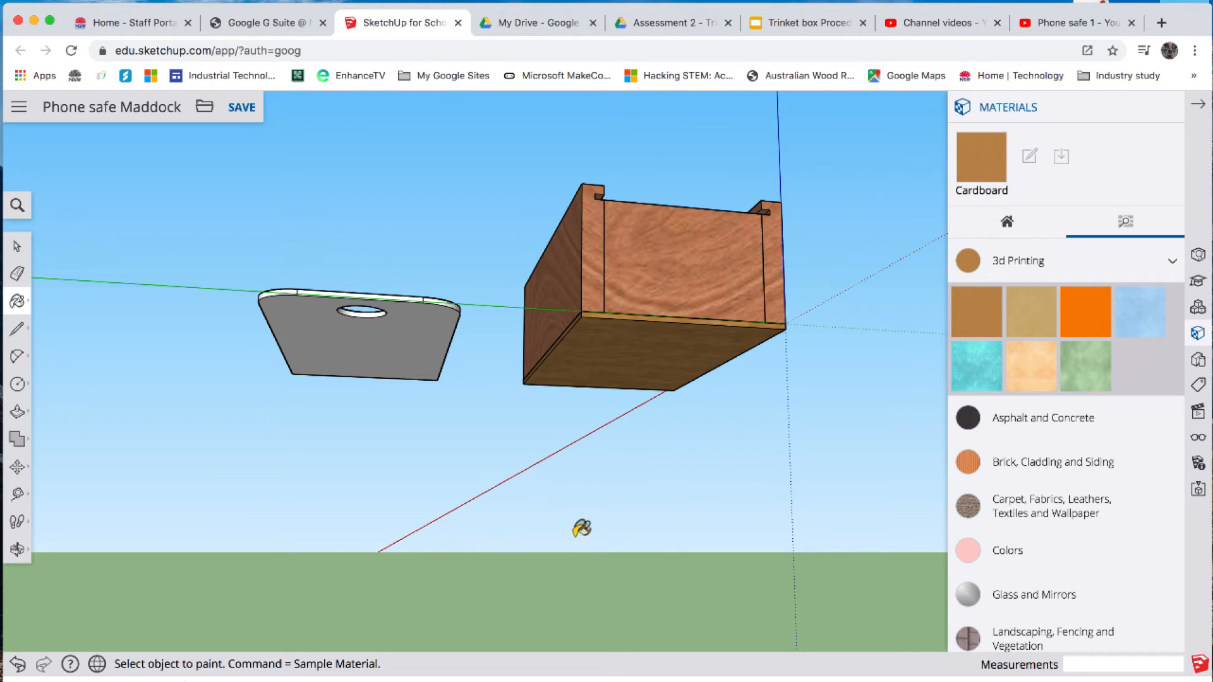
- Paint the lid with the translucent cloudy blue material from Glass and Mirrors and close the materials browser
{"action": "key", "text": "o"}
{"action": "left_click_drag", "start_coordinate": [628, 549], "coordinate": [562, 381]}
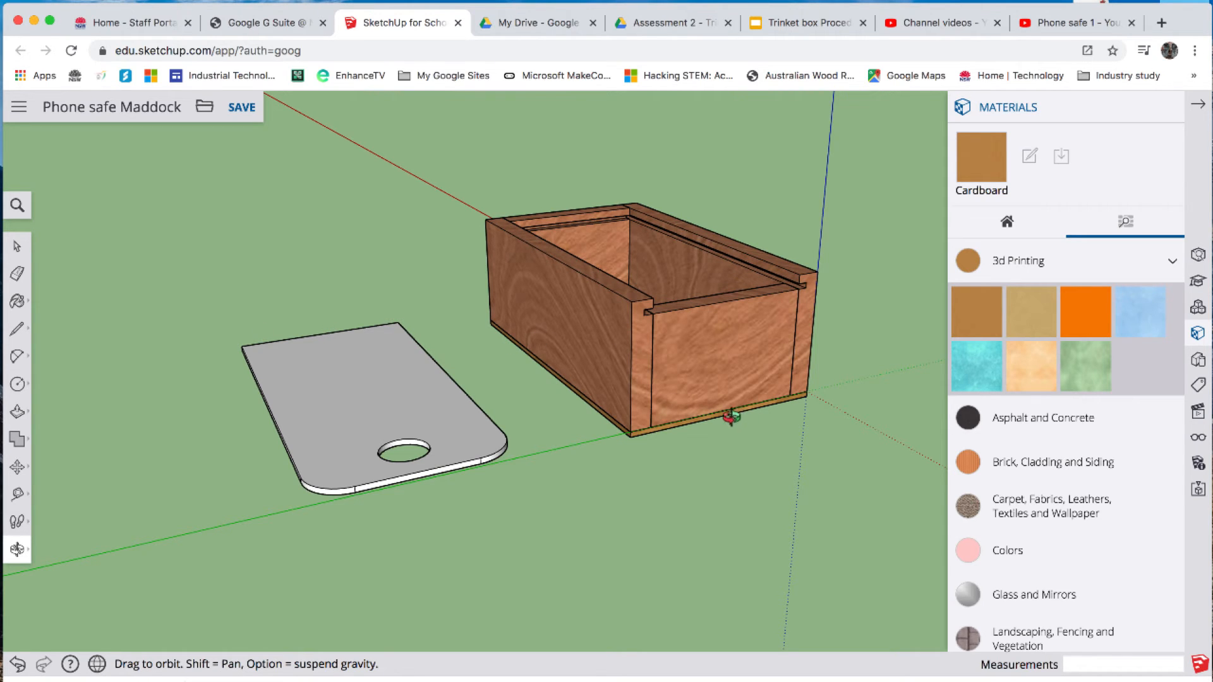
{"action": "scroll", "coordinate": [1090, 520], "scroll_direction": "down", "scroll_amount": 1}
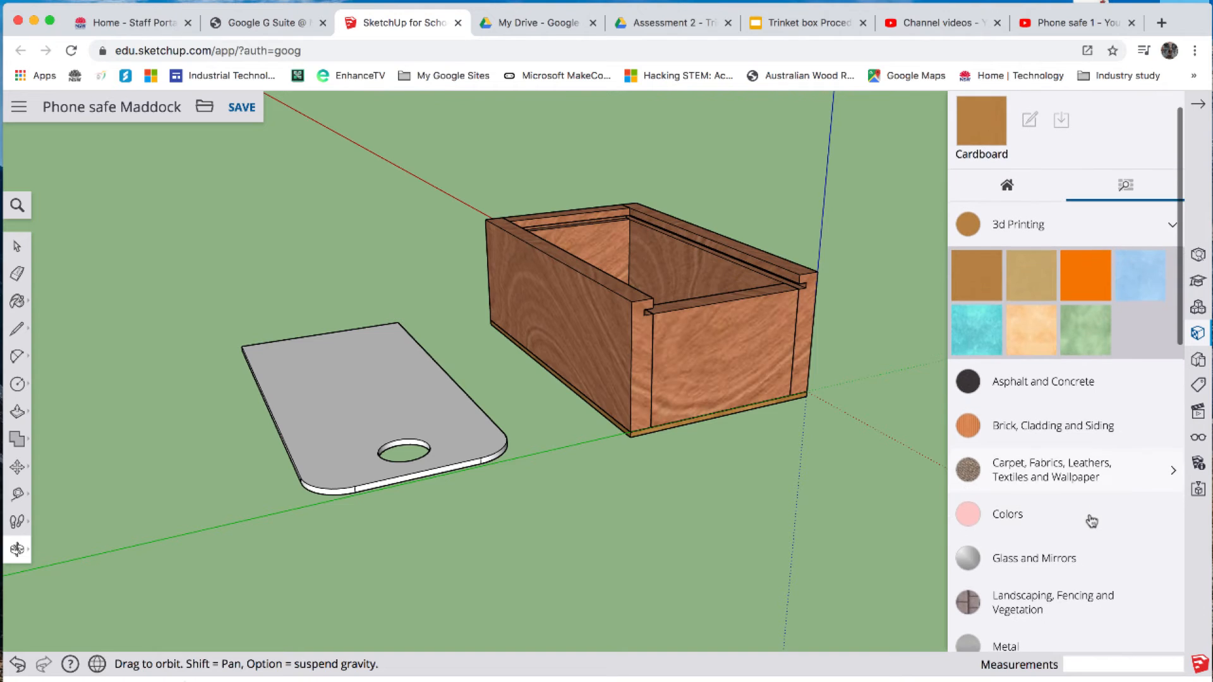
{"action": "left_click", "coordinate": [1028, 561]}
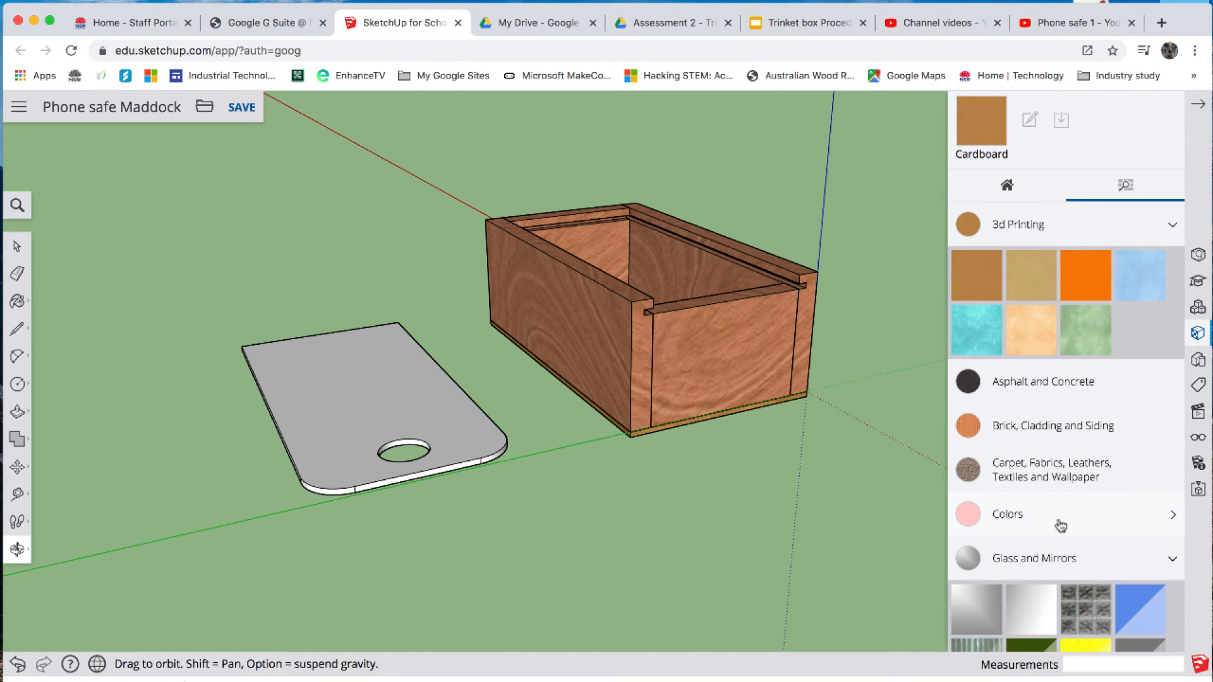
{"action": "scroll", "coordinate": [1061, 525], "scroll_direction": "down", "scroll_amount": 5}
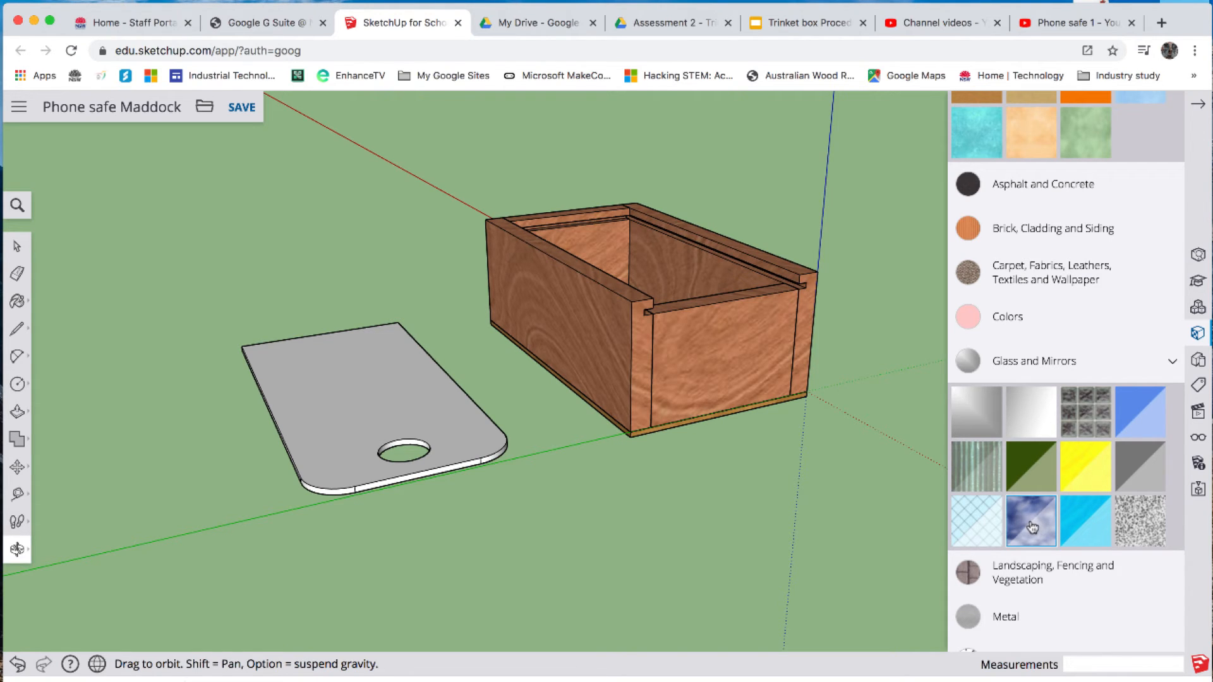
{"action": "left_click", "coordinate": [1031, 531]}
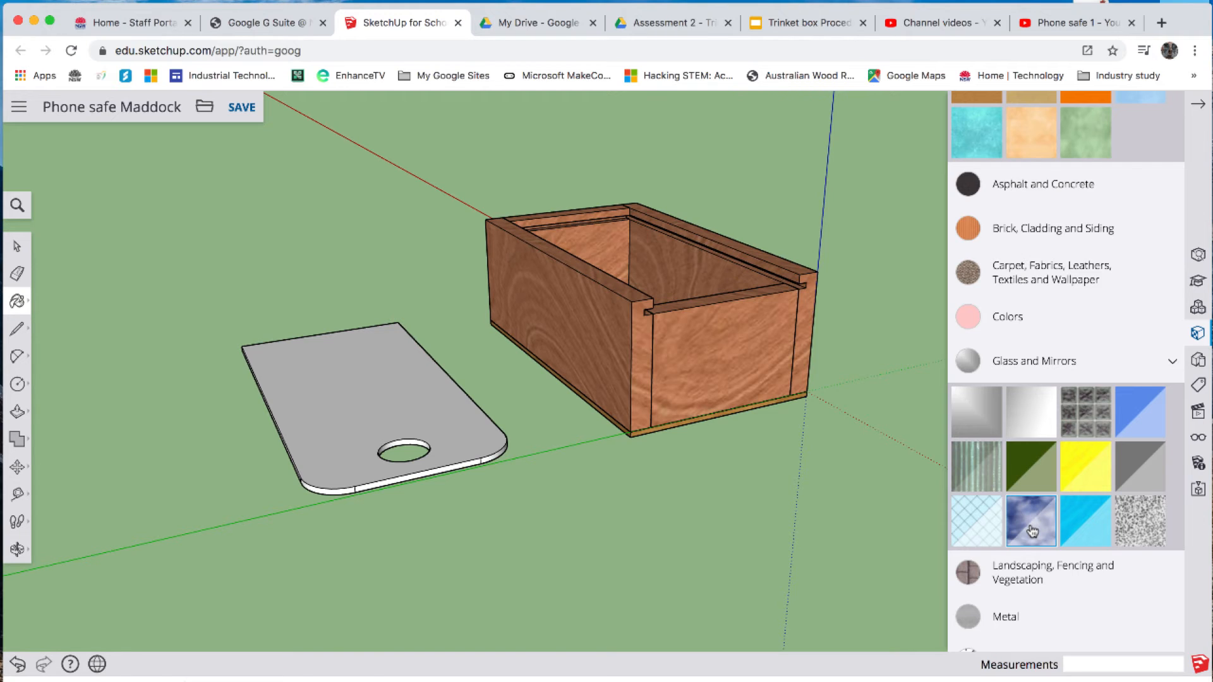
{"action": "left_click", "coordinate": [390, 390]}
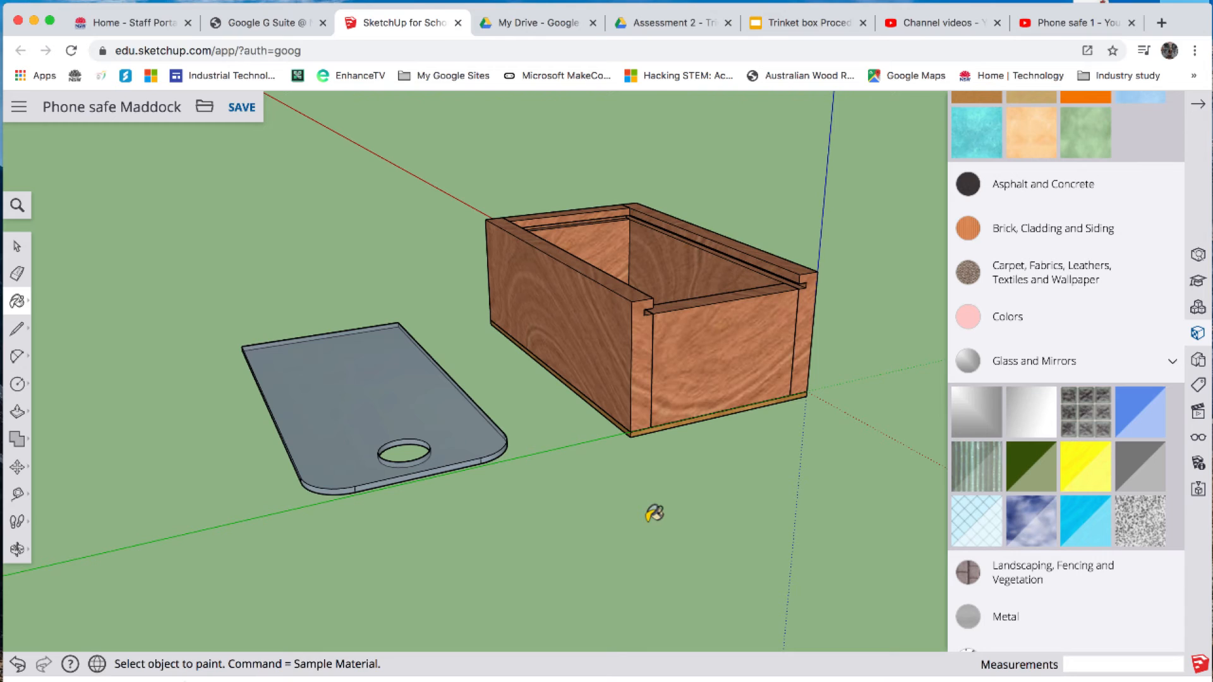
{"action": "left_click", "coordinate": [1198, 109]}
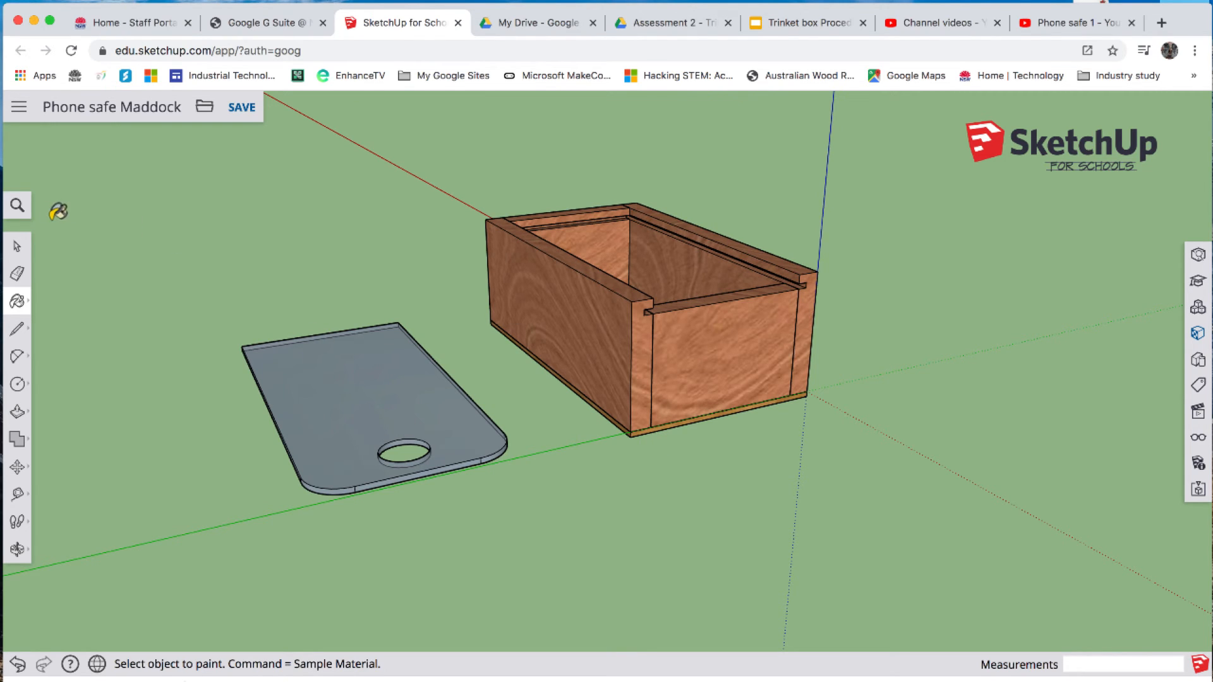
- Find the X-ray display option by searching for "x" and turn on face transparency for the model
{"action": "left_click", "coordinate": [18, 206]}
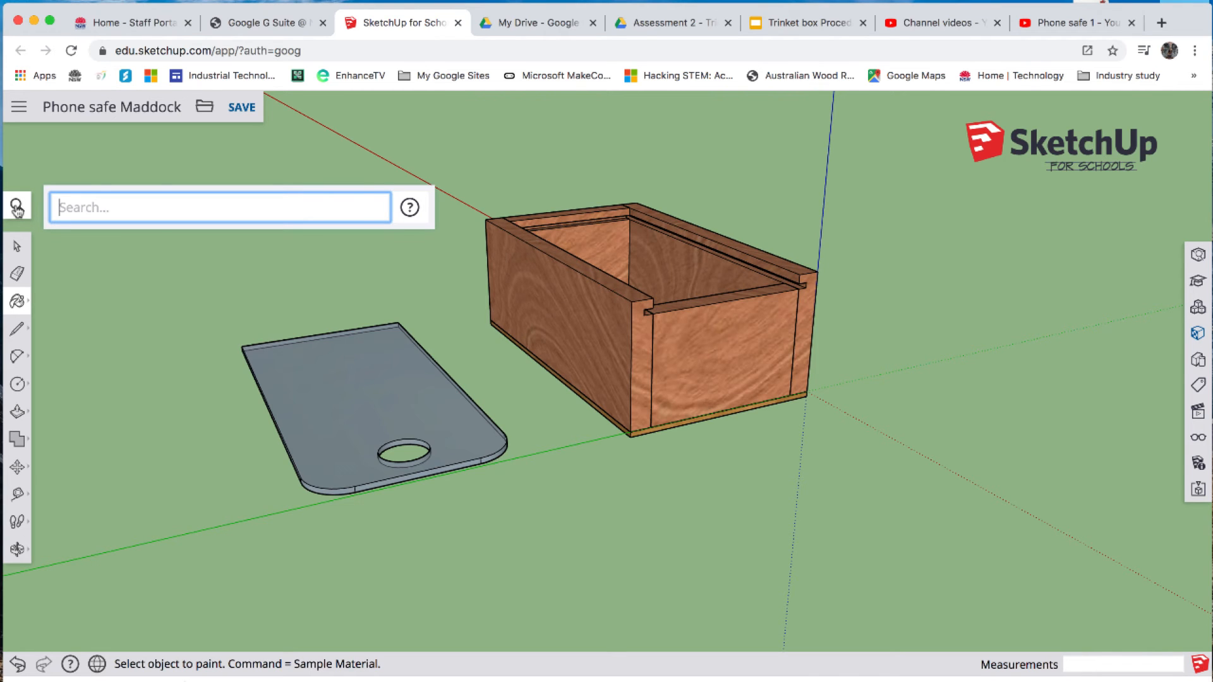
{"action": "type", "text": "x"}
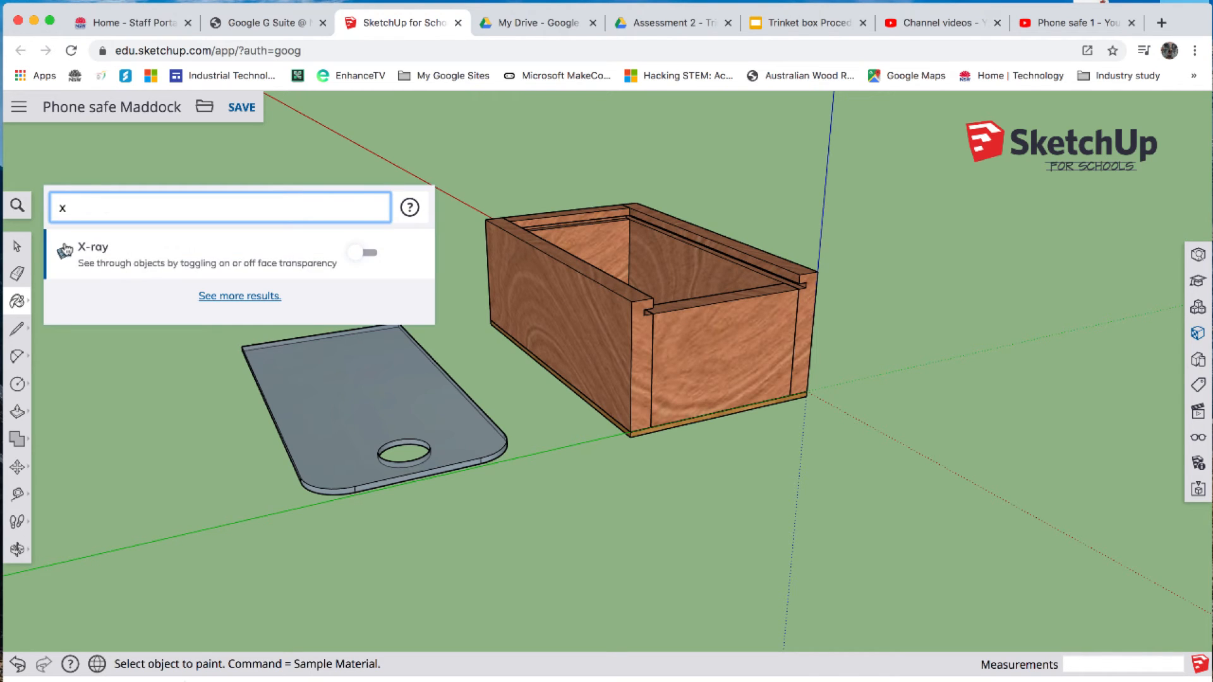
{"action": "left_click", "coordinate": [85, 252]}
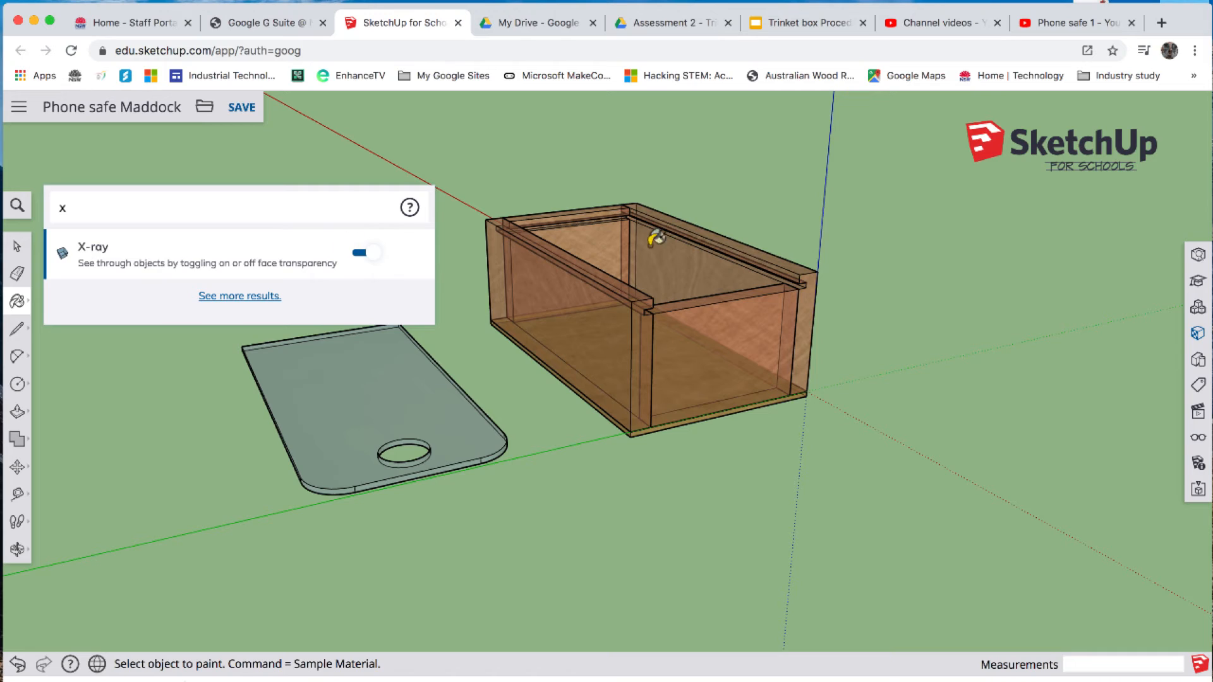
{"action": "left_click", "coordinate": [15, 247]}
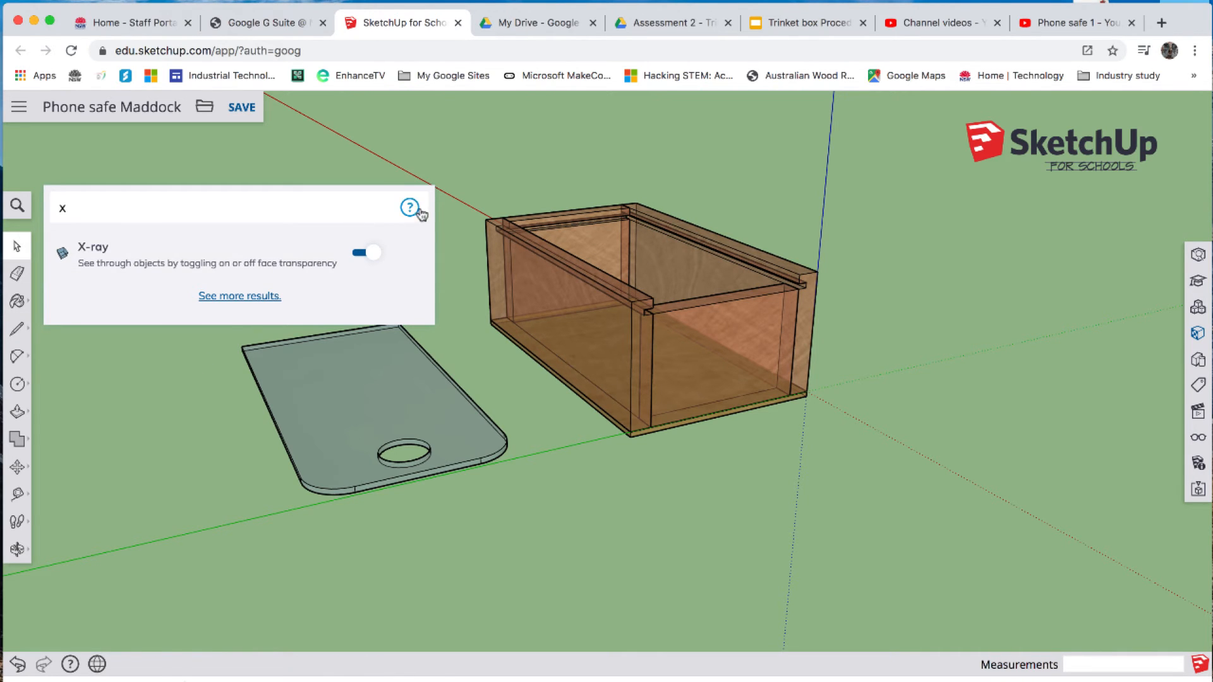
{"action": "left_click", "coordinate": [411, 161]}
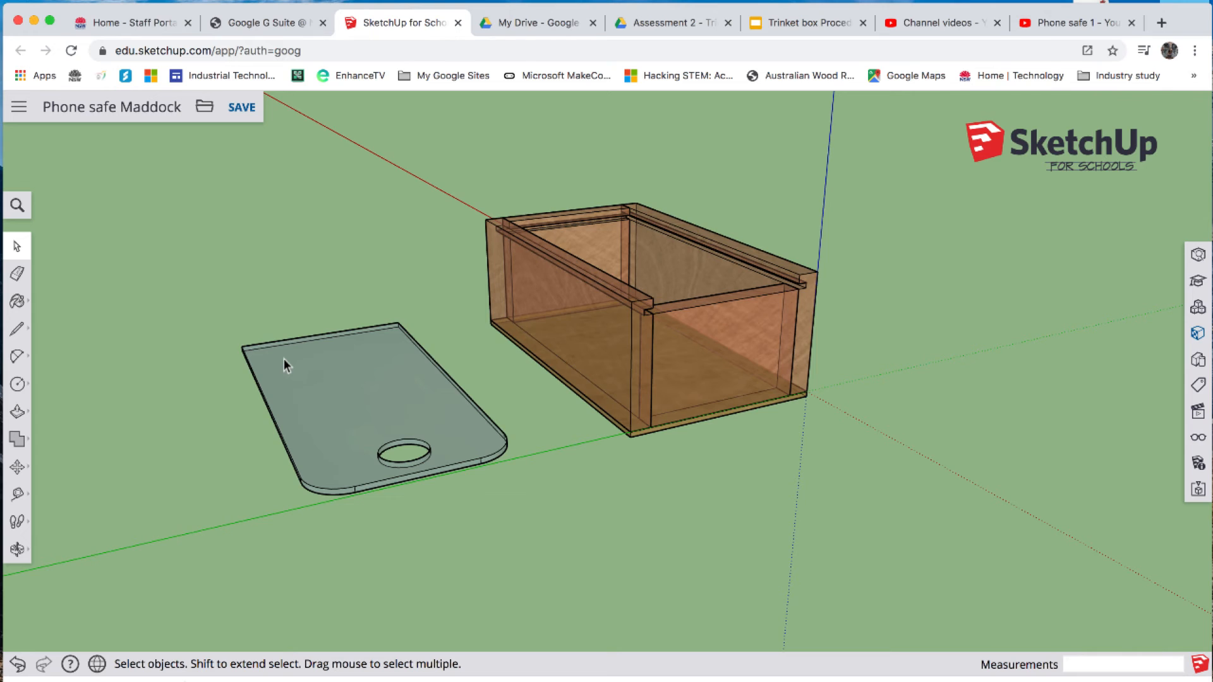
{"action": "scroll", "coordinate": [283, 358], "scroll_direction": "up", "scroll_amount": 5}
{"action": "scroll", "coordinate": [283, 358], "scroll_direction": "down", "scroll_amount": 3}
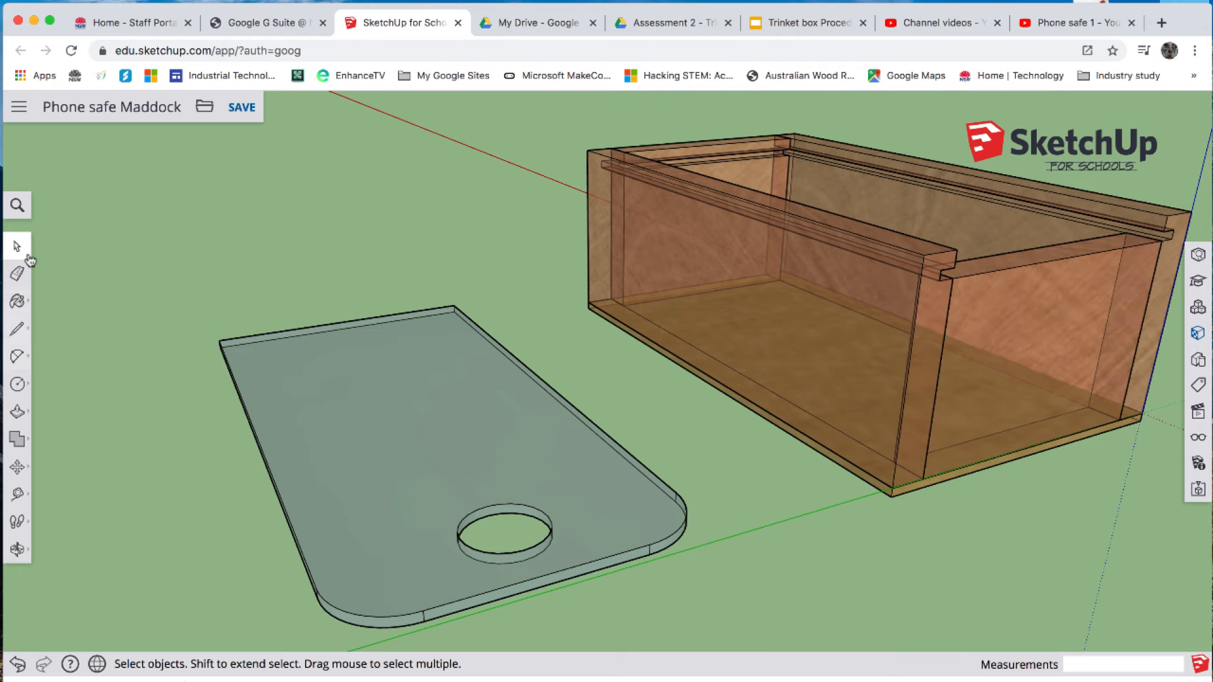
- Measure the depth of the lid groove at the back corner of the box
{"action": "left_click", "coordinate": [17, 549]}
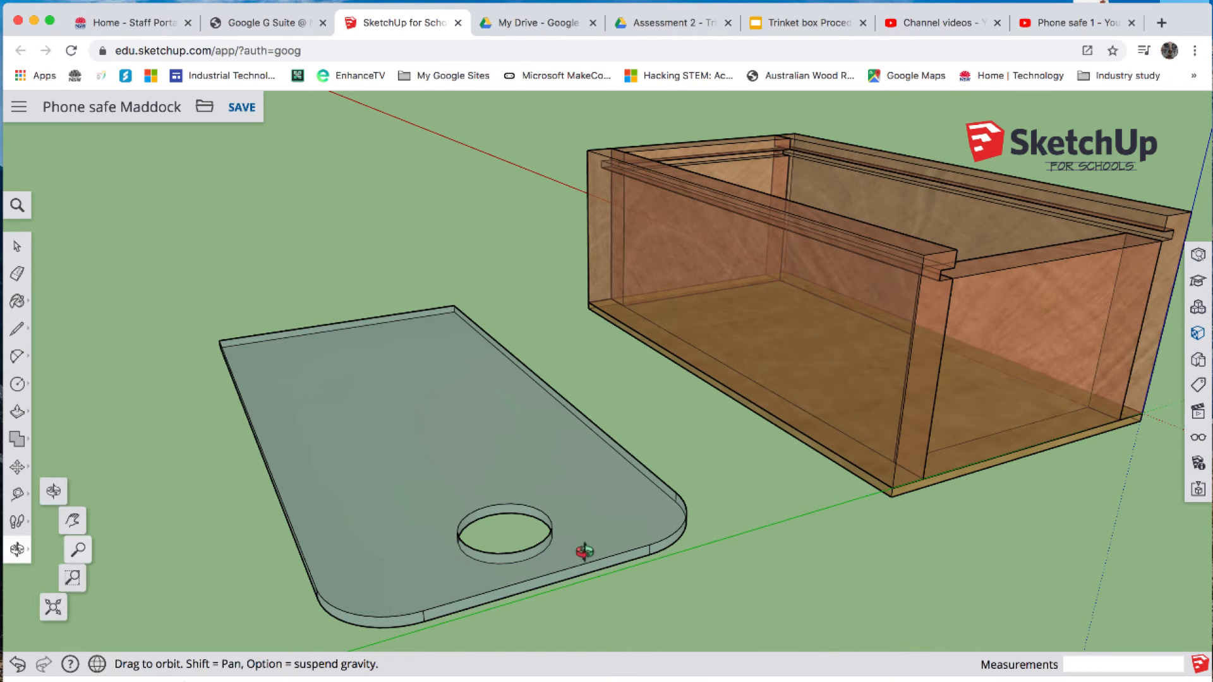
{"action": "left_click_drag", "start_coordinate": [747, 522], "coordinate": [506, 468]}
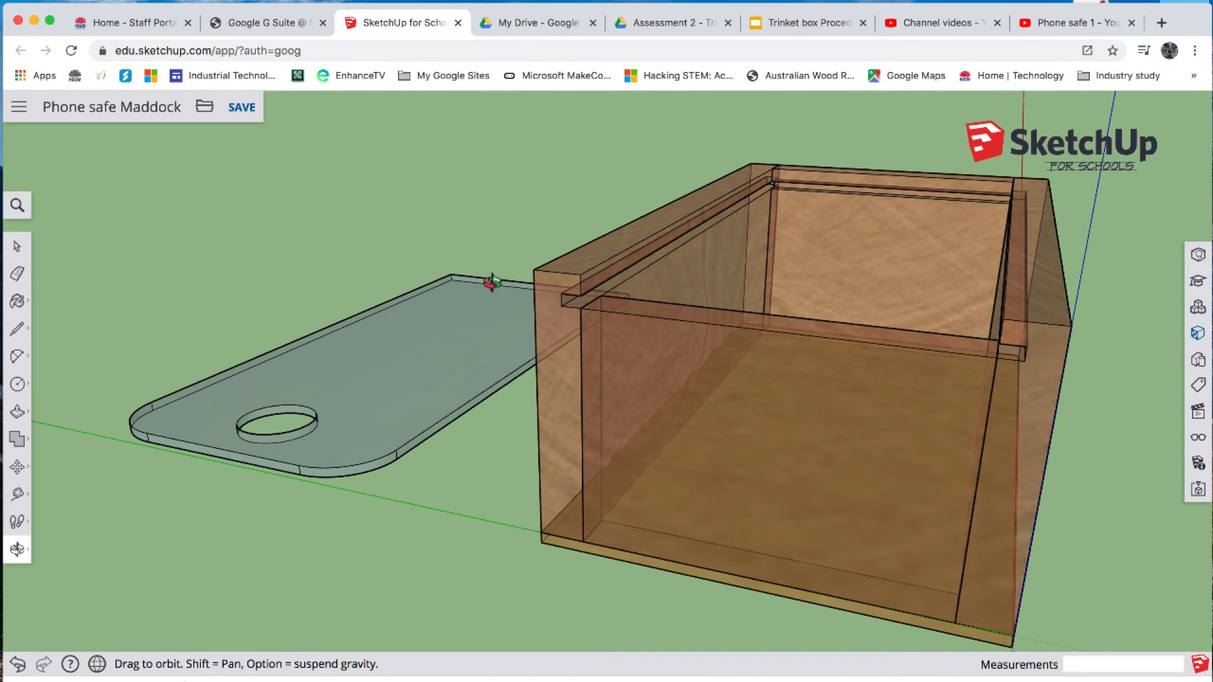
{"action": "scroll", "coordinate": [781, 181], "scroll_direction": "down", "scroll_amount": 3}
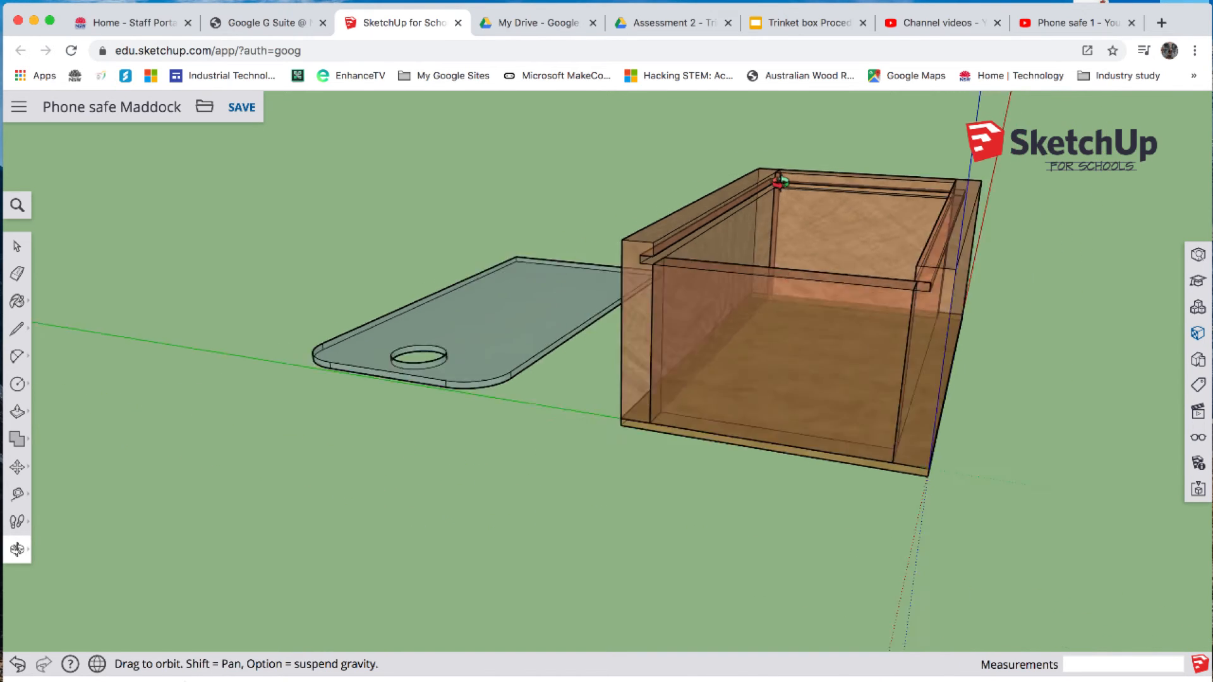
{"action": "scroll", "coordinate": [781, 181], "scroll_direction": "down", "scroll_amount": 2}
{"action": "scroll", "coordinate": [751, 181], "scroll_direction": "up", "scroll_amount": 6}
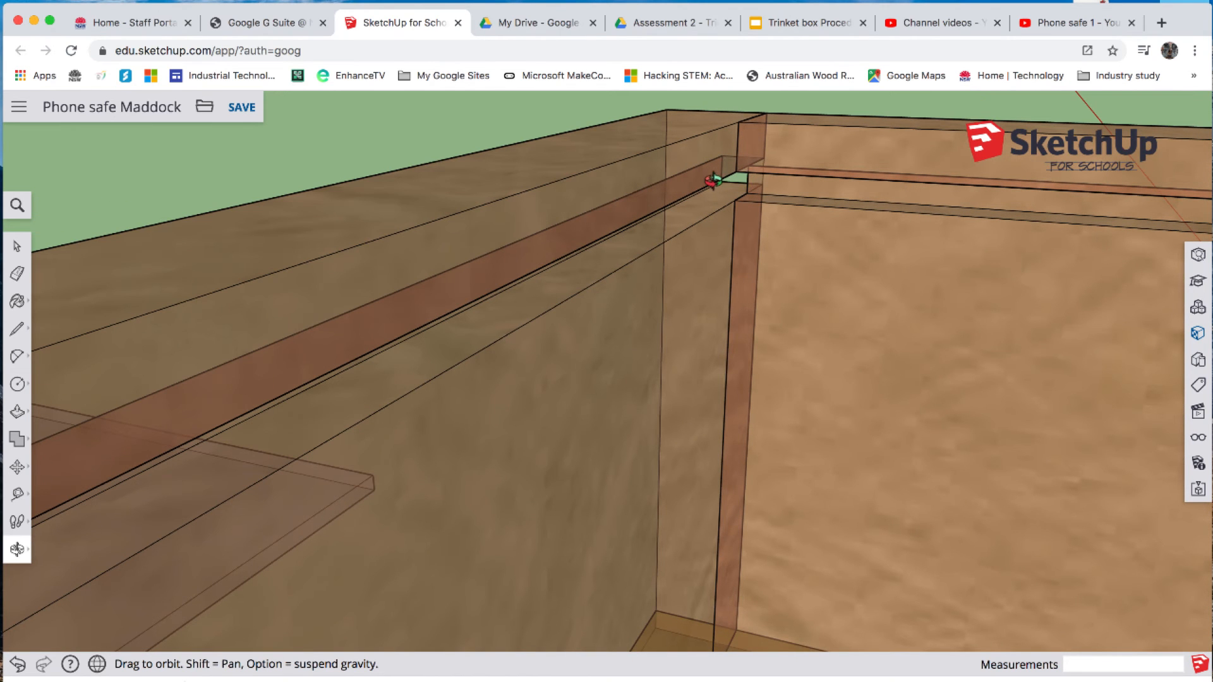
{"action": "key", "text": "t"}
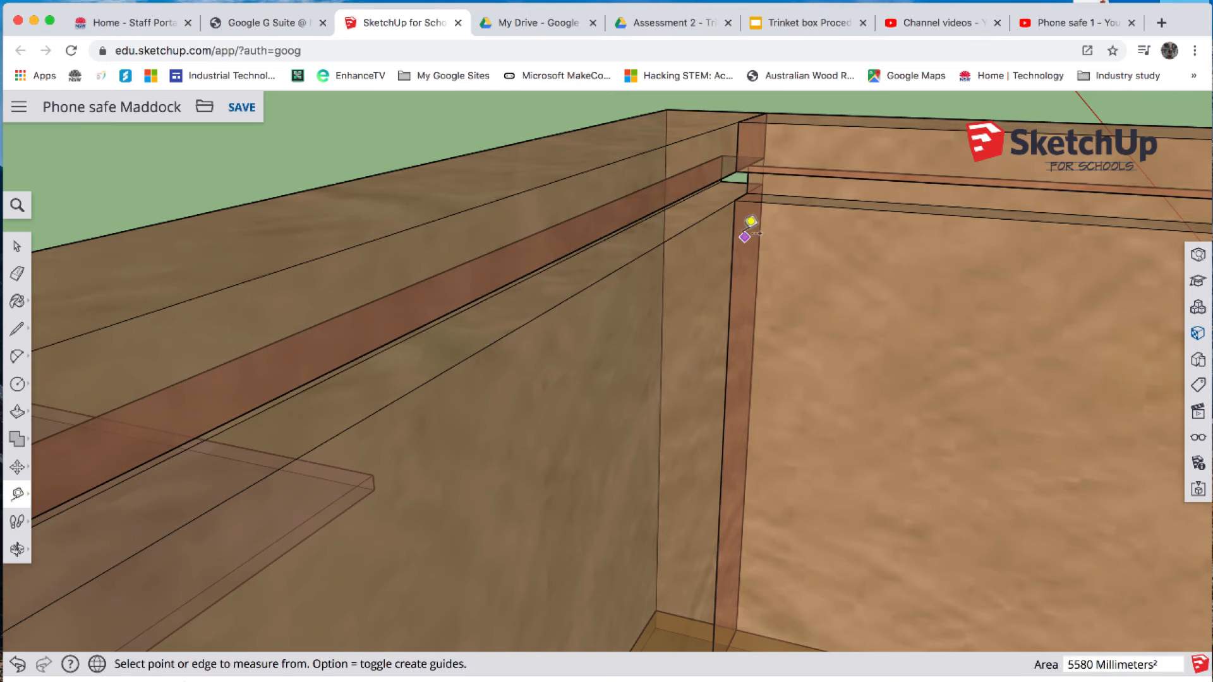
{"action": "left_click", "coordinate": [682, 201]}
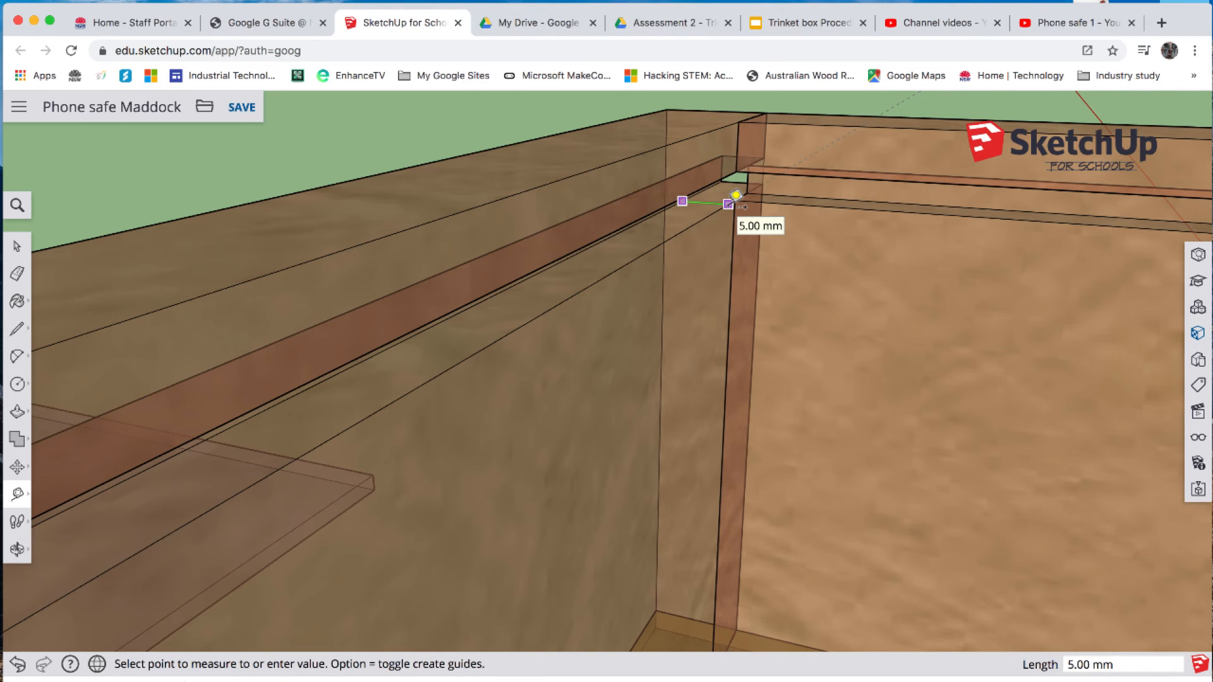
{"action": "left_click", "coordinate": [728, 204]}
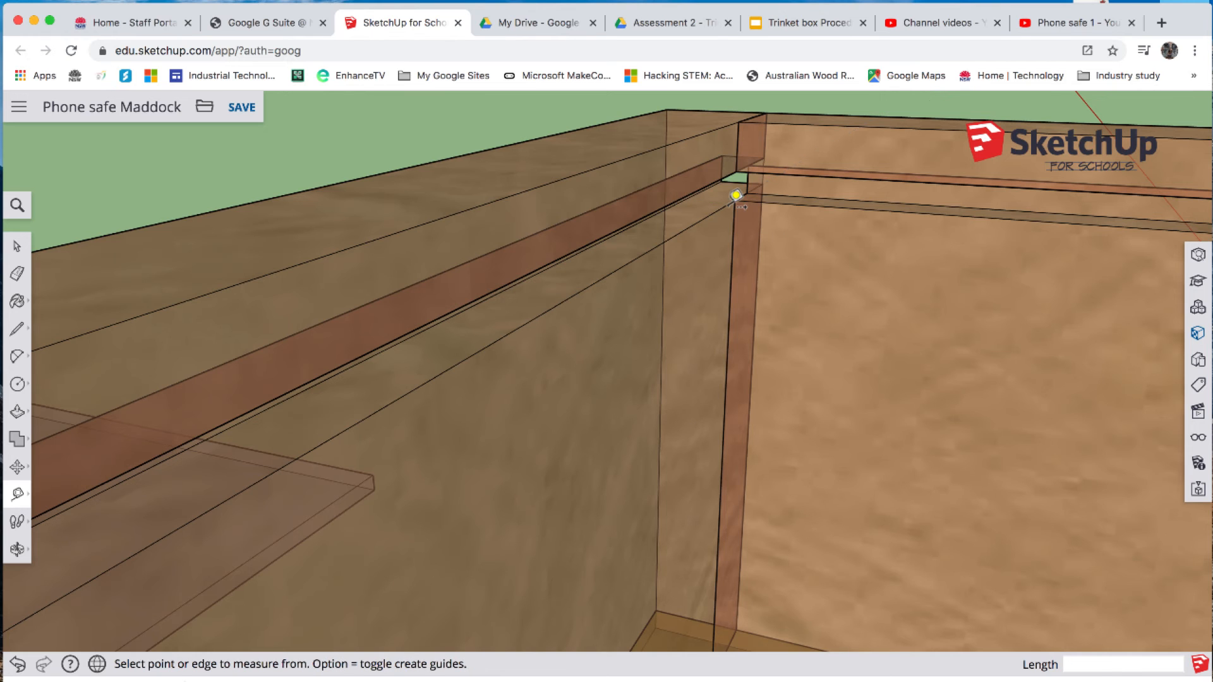
- Move the lid by its upper back corner onto the upper edge of the groove at the box's inner back corner
{"action": "scroll", "coordinate": [616, 218], "scroll_direction": "down", "scroll_amount": 2}
{"action": "scroll", "coordinate": [616, 218], "scroll_direction": "down", "scroll_amount": 6}
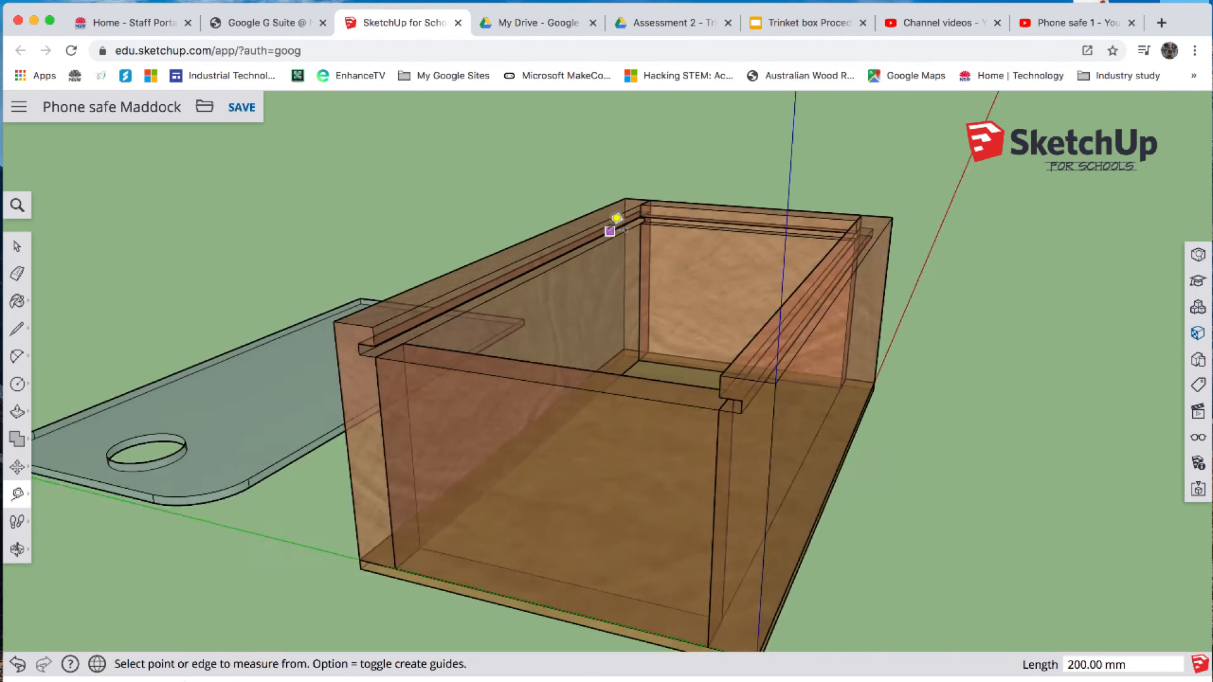
{"action": "scroll", "coordinate": [615, 218], "scroll_direction": "up", "scroll_amount": 2}
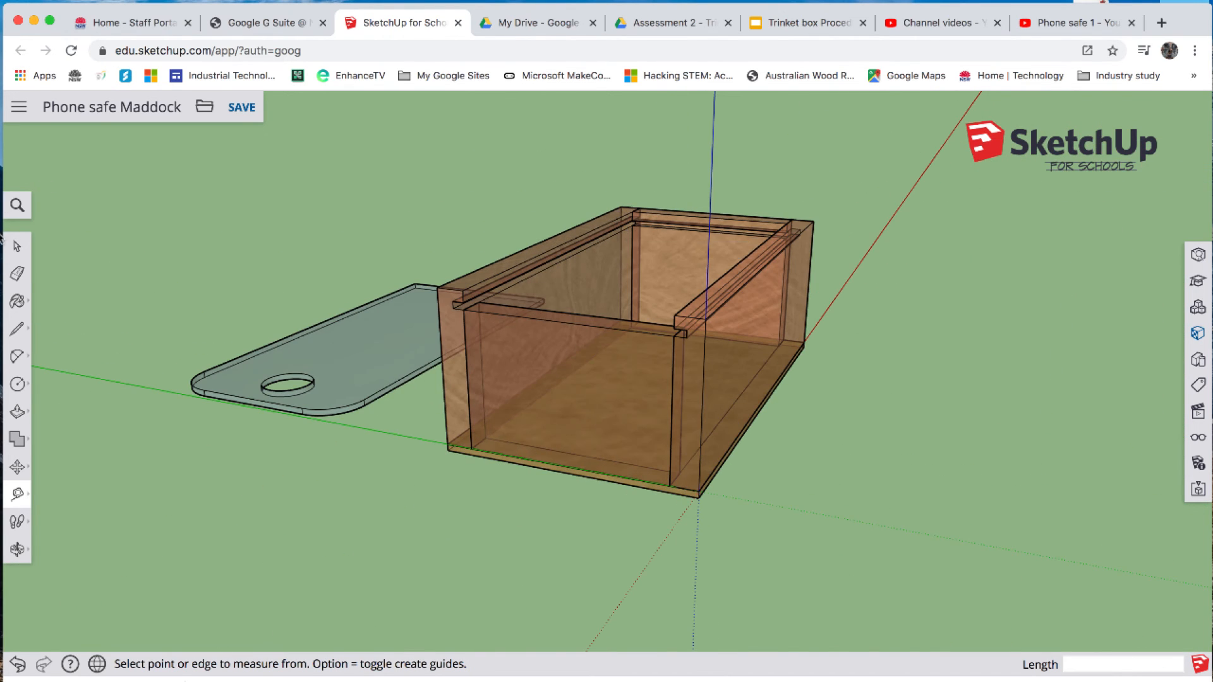
{"action": "left_click", "coordinate": [17, 246]}
{"action": "left_click", "coordinate": [328, 345]}
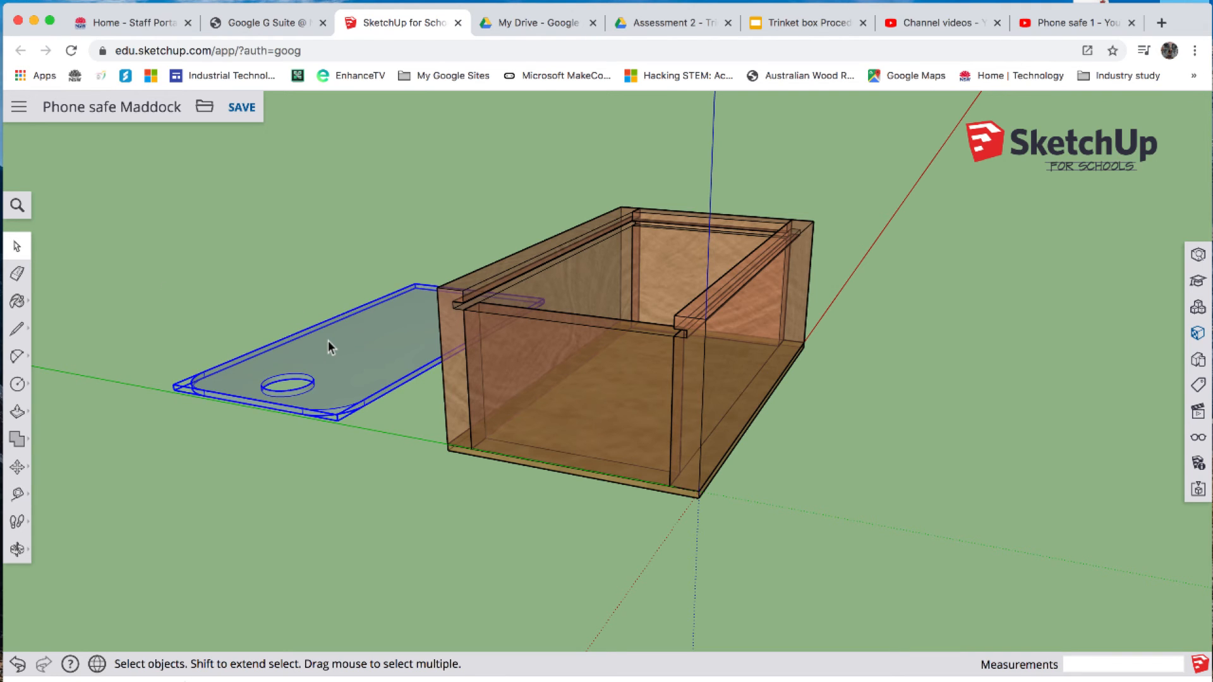
{"action": "key", "text": "m"}
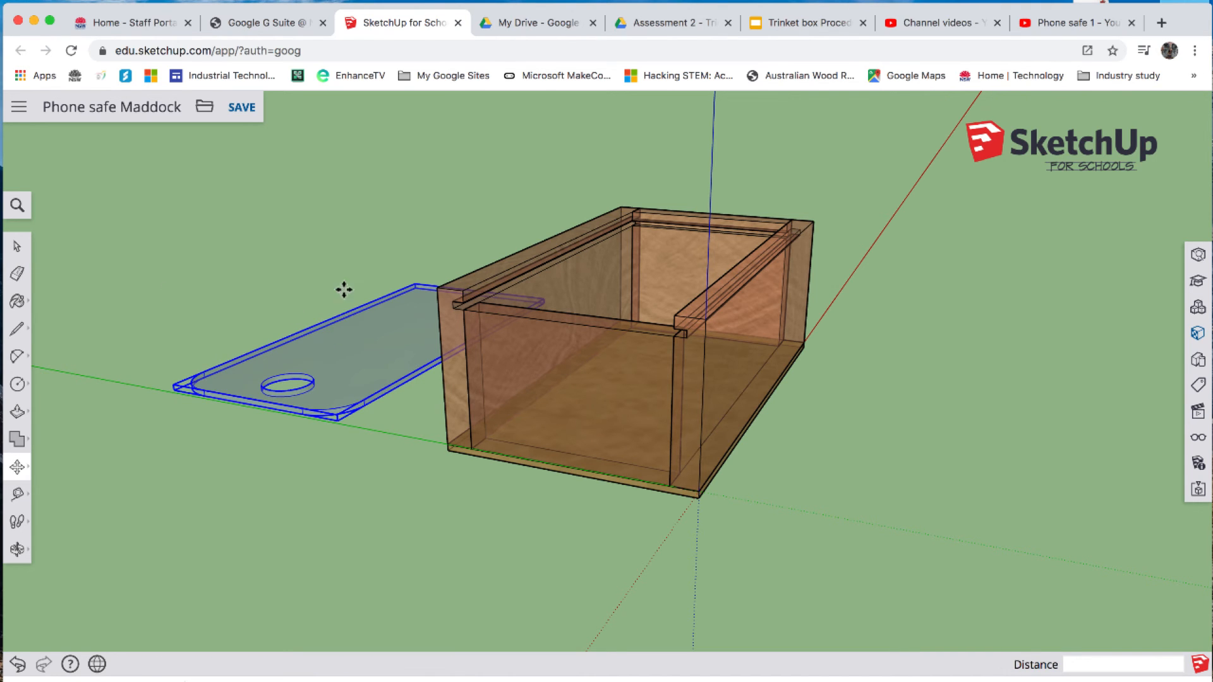
{"action": "left_click", "coordinate": [411, 282]}
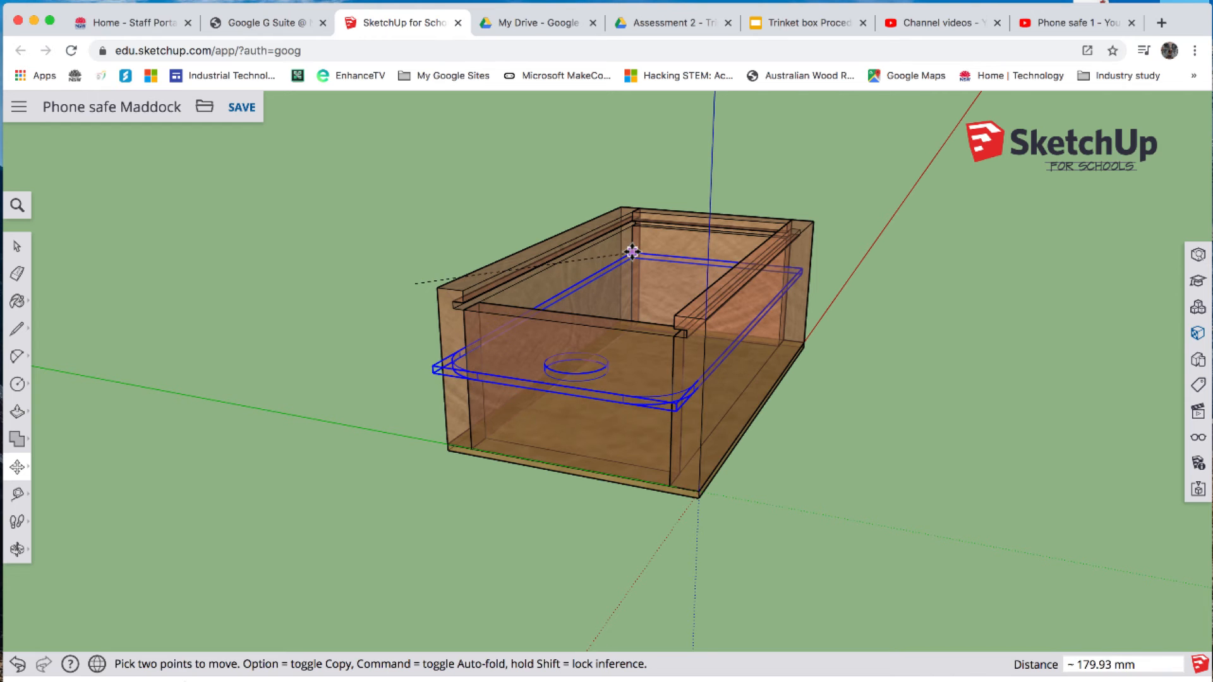
{"action": "left_click", "coordinate": [631, 223]}
{"action": "scroll", "coordinate": [631, 222], "scroll_direction": "down", "scroll_amount": 3}
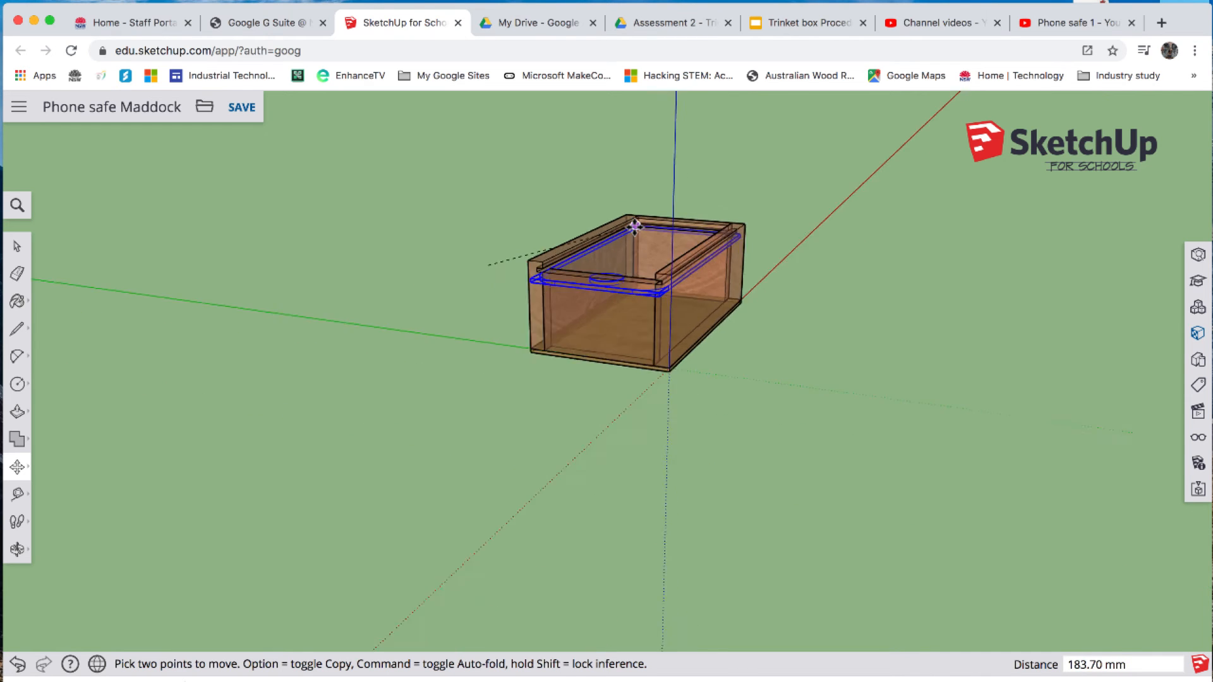
{"action": "scroll", "coordinate": [634, 223], "scroll_direction": "up", "scroll_amount": 5}
{"action": "scroll", "coordinate": [635, 224], "scroll_direction": "up", "scroll_amount": 8}
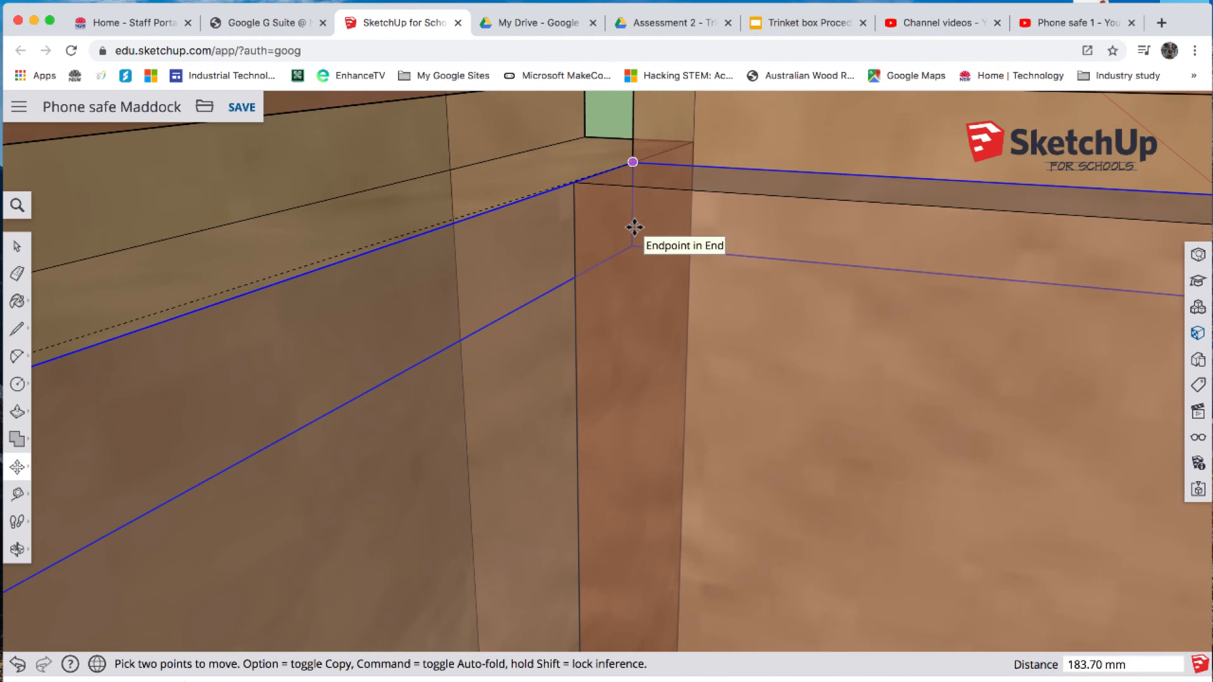
{"action": "scroll", "coordinate": [634, 227], "scroll_direction": "down", "scroll_amount": 3}
{"action": "left_click", "coordinate": [635, 227]}
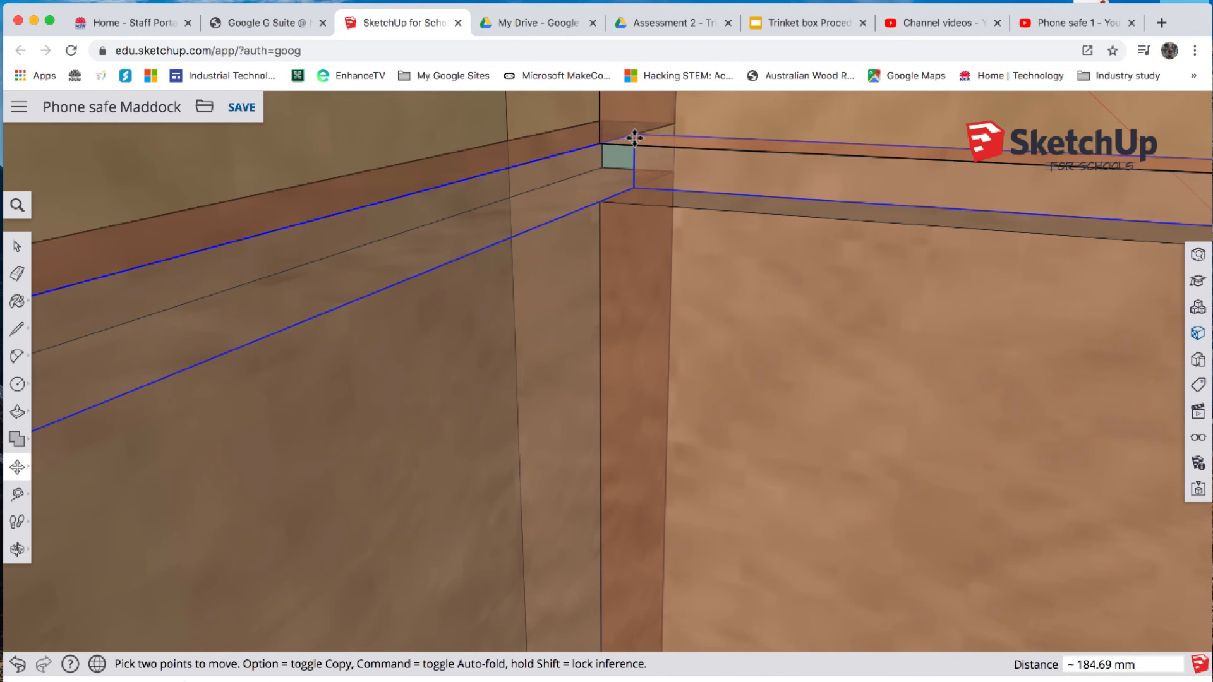
{"action": "left_click", "coordinate": [634, 133]}
- Inspect the placed lid from the open end, find the X-ray option by searching for "x" and turn off face transparency
{"action": "scroll", "coordinate": [611, 350], "scroll_direction": "down", "scroll_amount": 5}
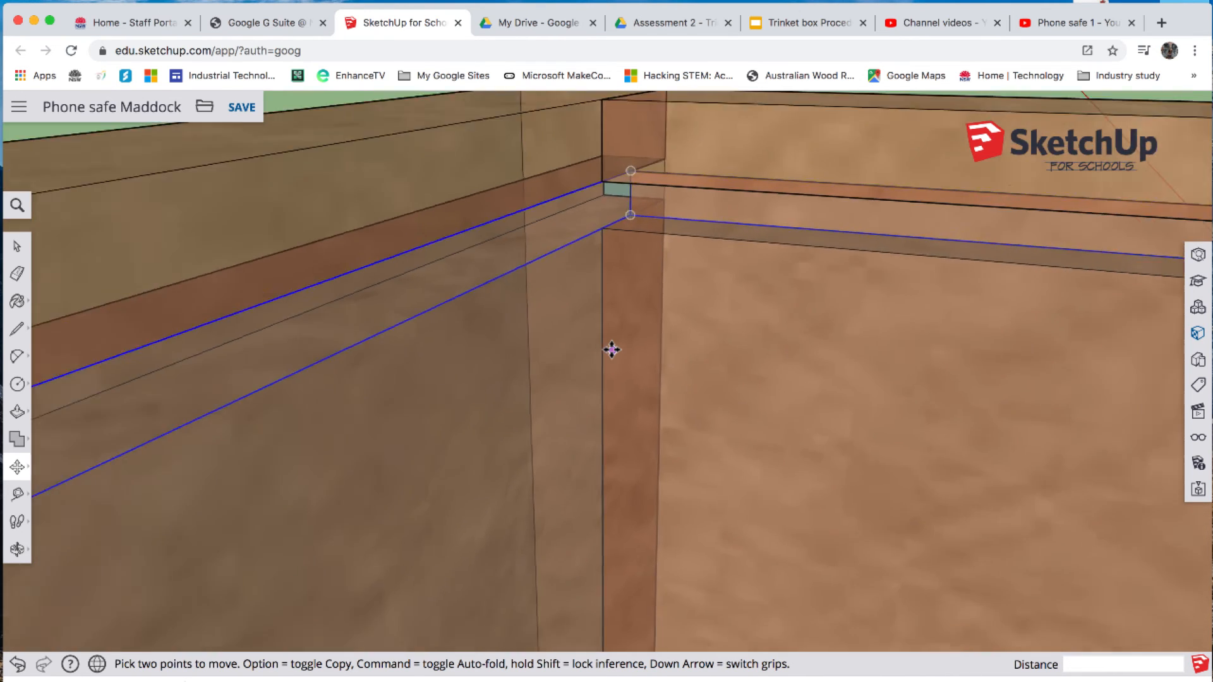
{"action": "scroll", "coordinate": [611, 349], "scroll_direction": "down", "scroll_amount": 6}
{"action": "scroll", "coordinate": [612, 349], "scroll_direction": "up", "scroll_amount": 3}
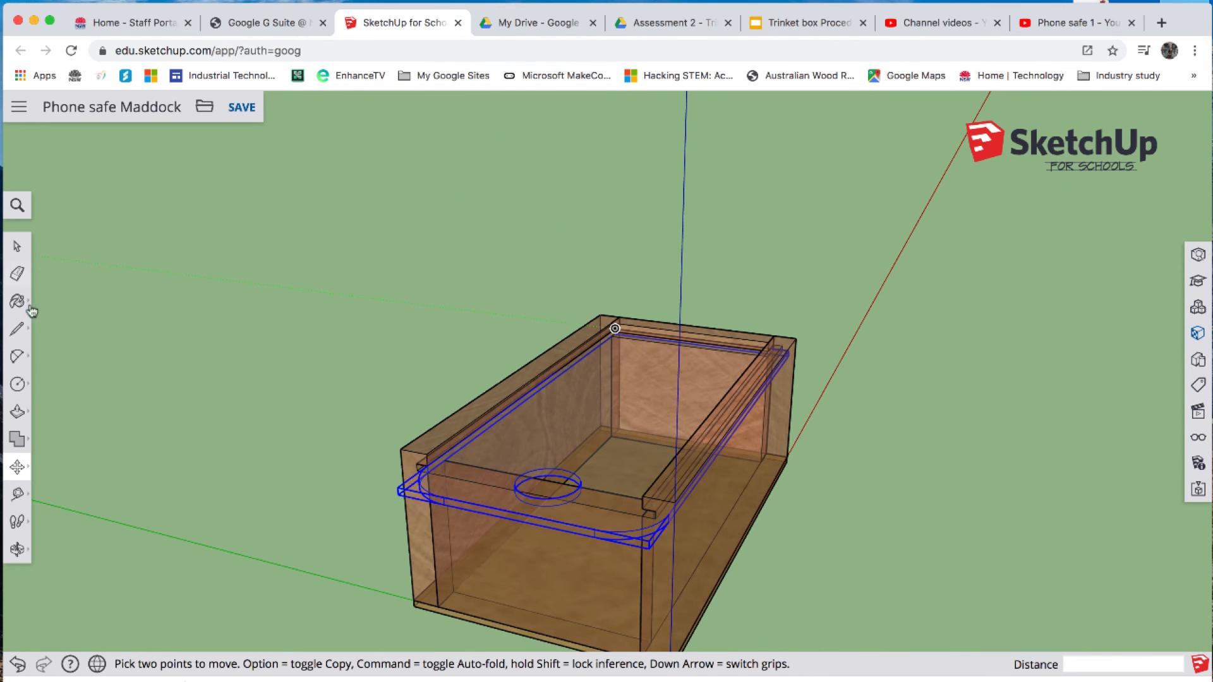
{"action": "left_click", "coordinate": [17, 549]}
{"action": "left_click_drag", "start_coordinate": [295, 353], "coordinate": [456, 396]}
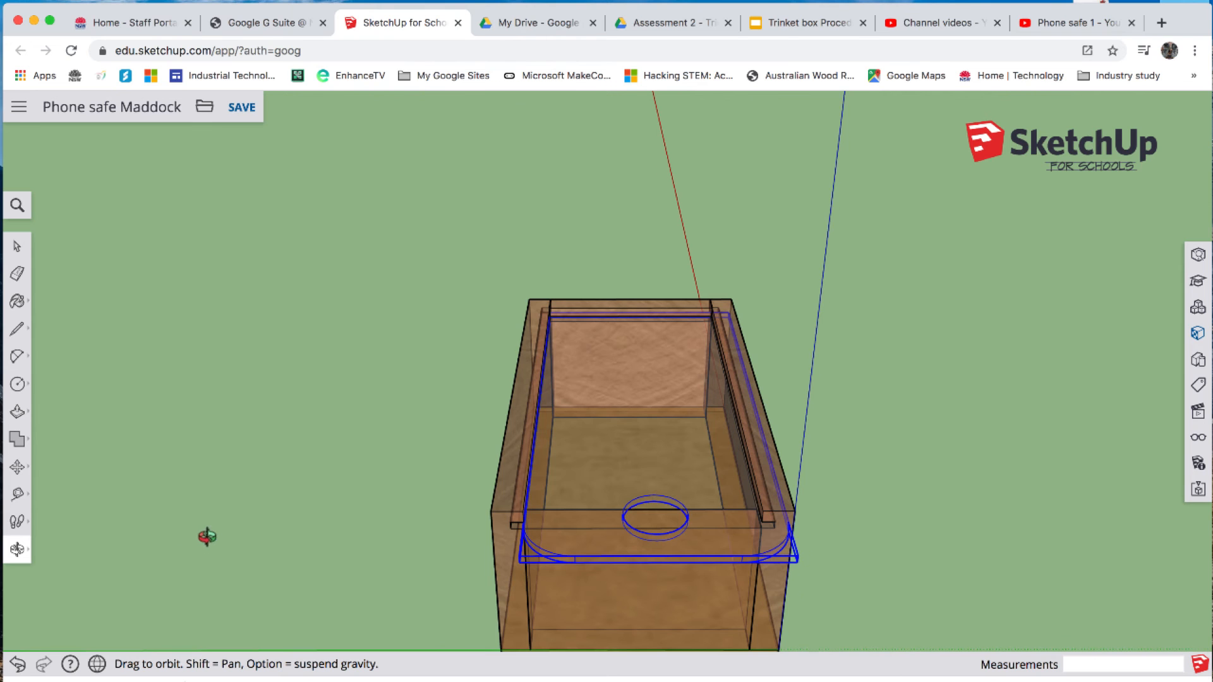
{"action": "left_click_drag", "start_coordinate": [203, 537], "coordinate": [252, 524]}
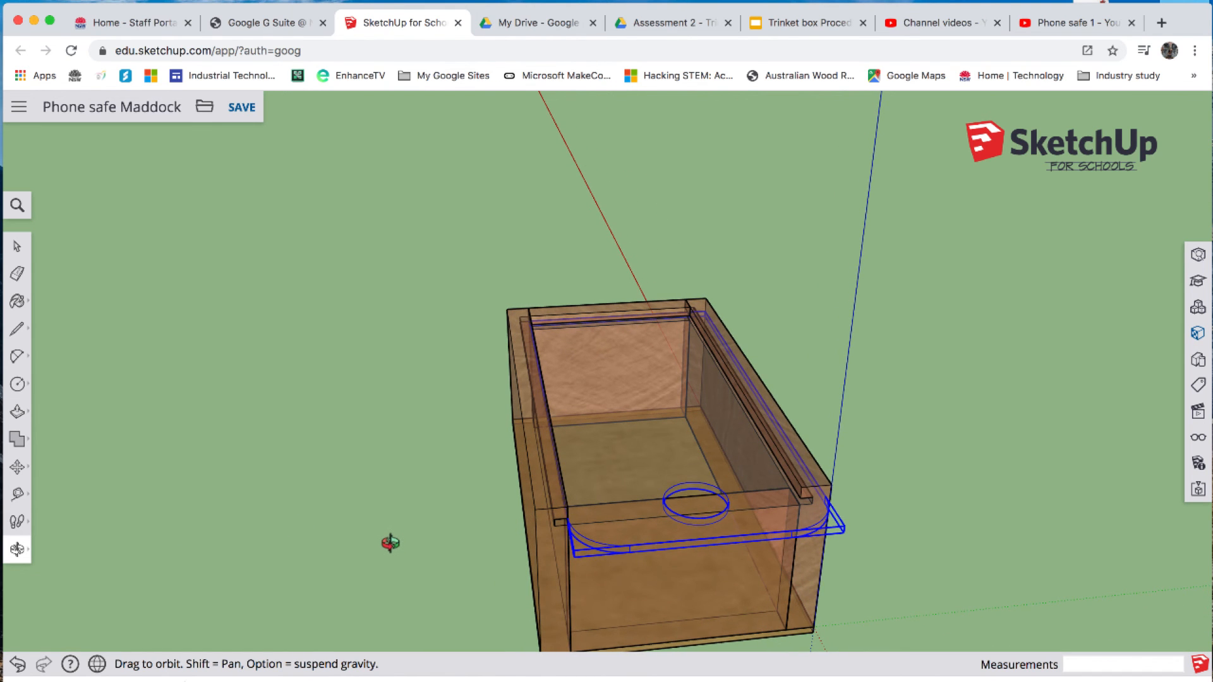
{"action": "left_click_drag", "start_coordinate": [395, 536], "coordinate": [436, 500]}
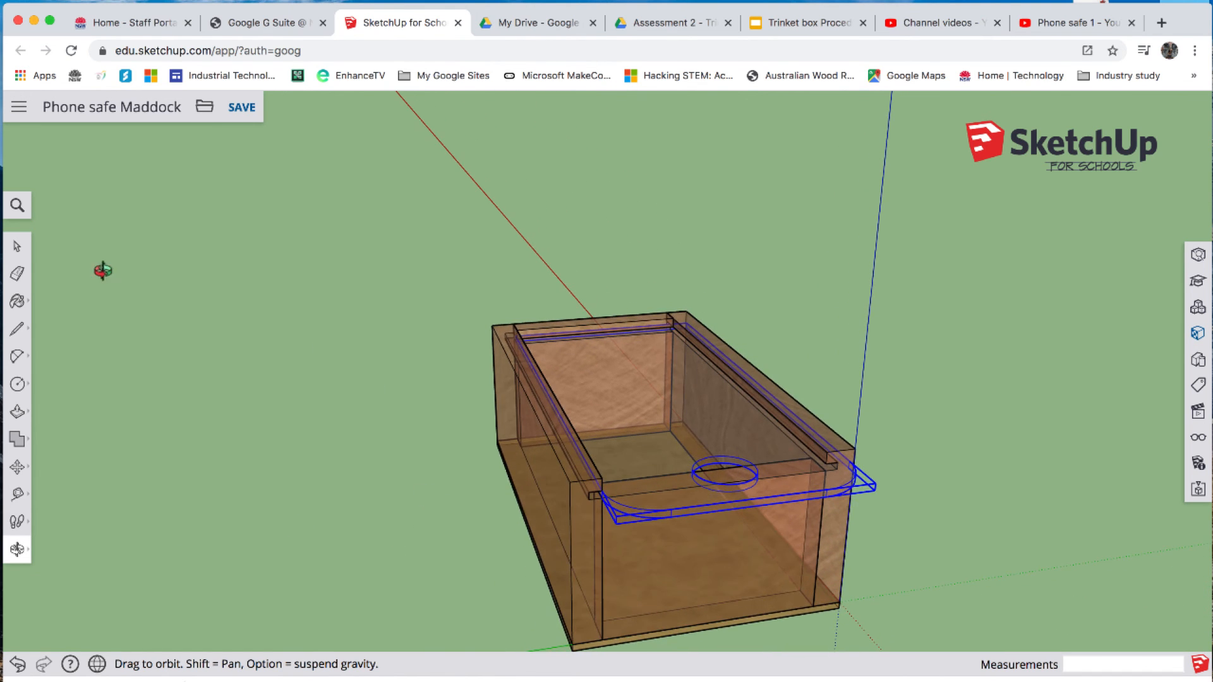
{"action": "left_click", "coordinate": [17, 206]}
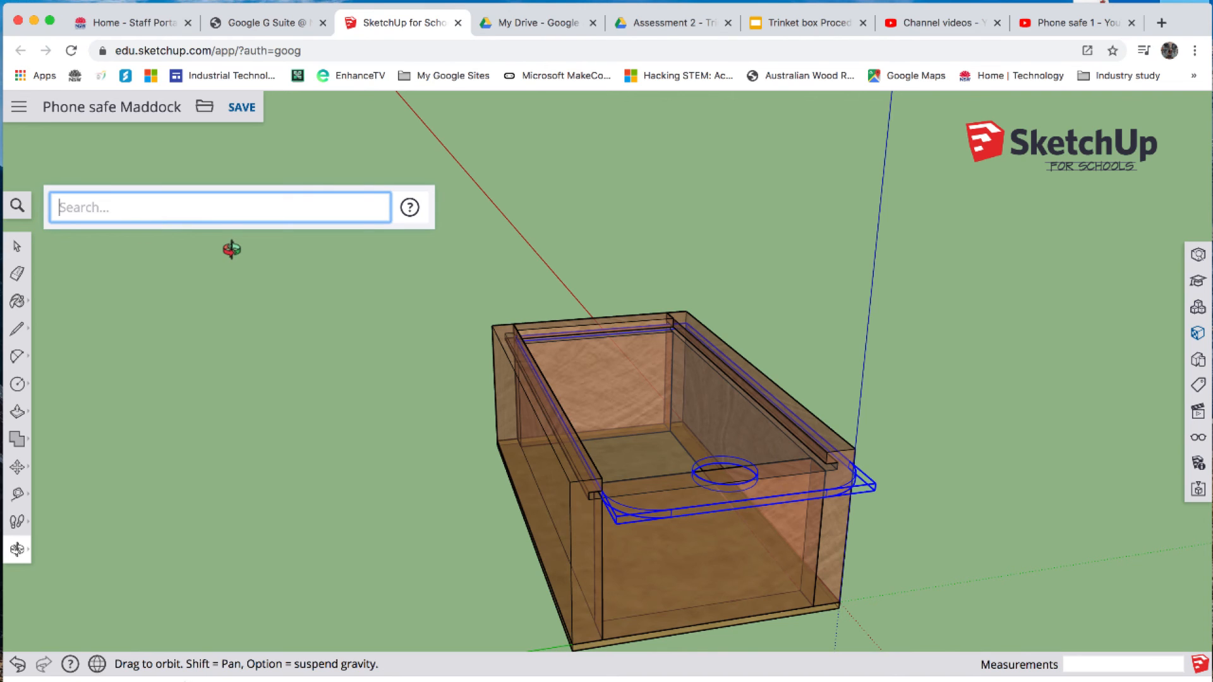
{"action": "type", "text": "x"}
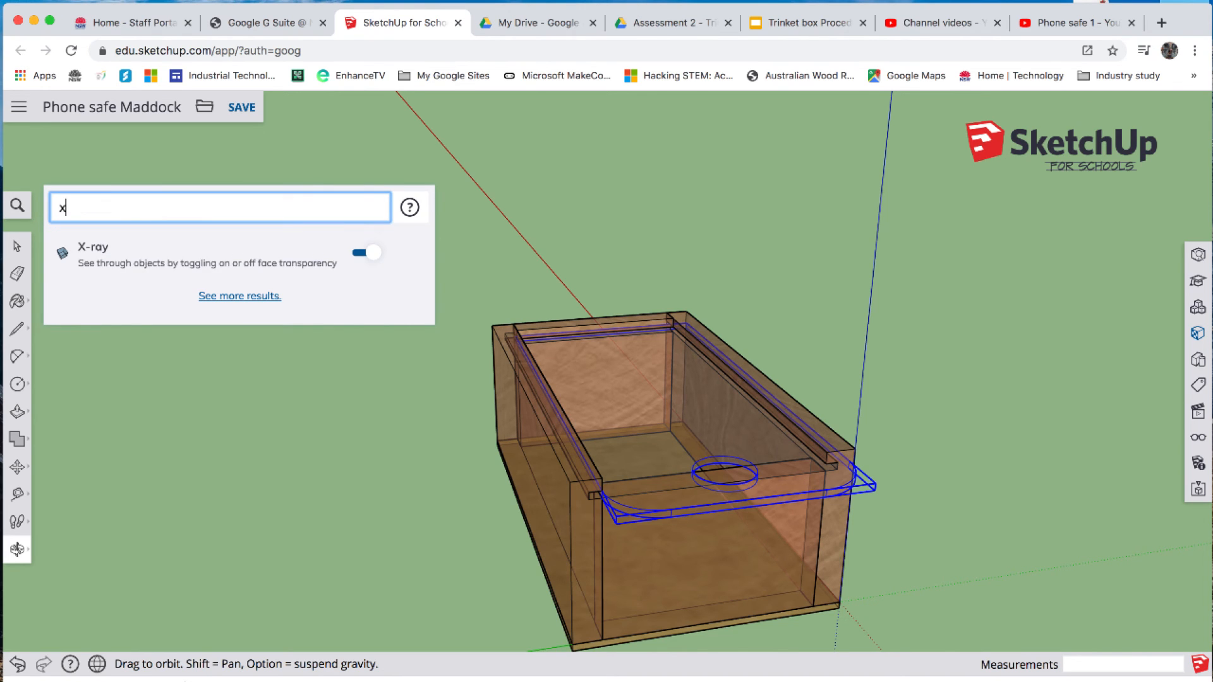
{"action": "left_click", "coordinate": [118, 255]}
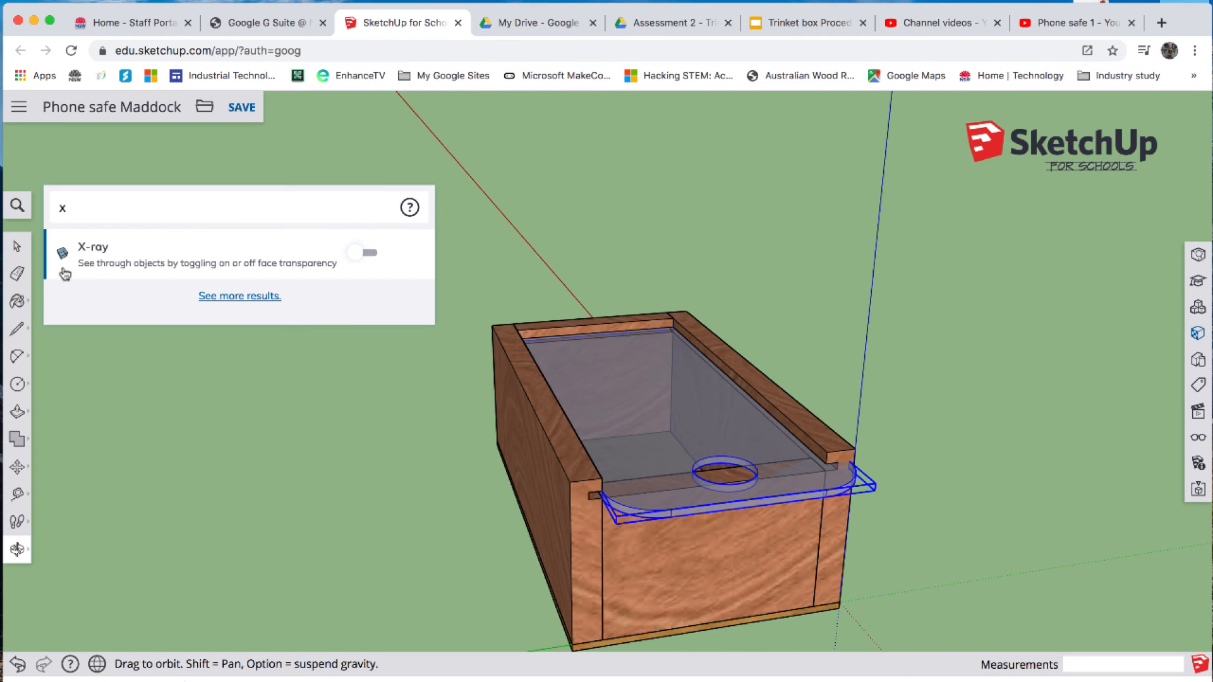
{"action": "left_click", "coordinate": [456, 205]}
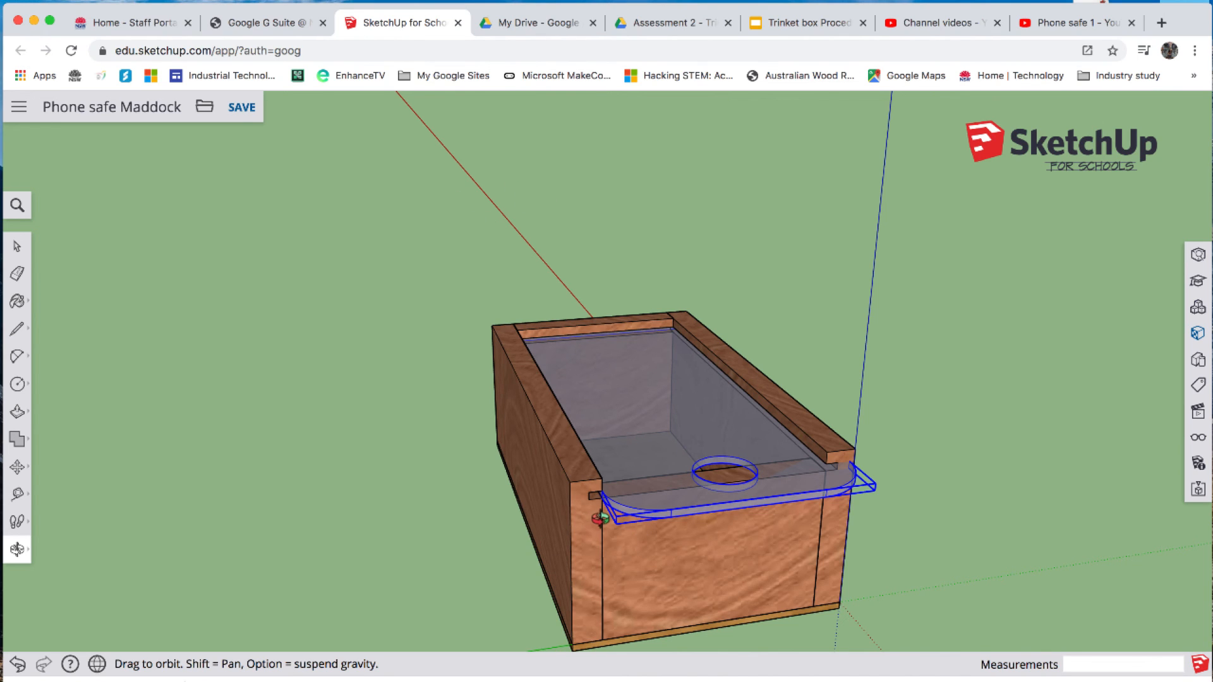
- Measure from the lid's edge to the inner end of the side groove at the open end of the box
{"action": "scroll", "coordinate": [599, 518], "scroll_direction": "down", "scroll_amount": 3}
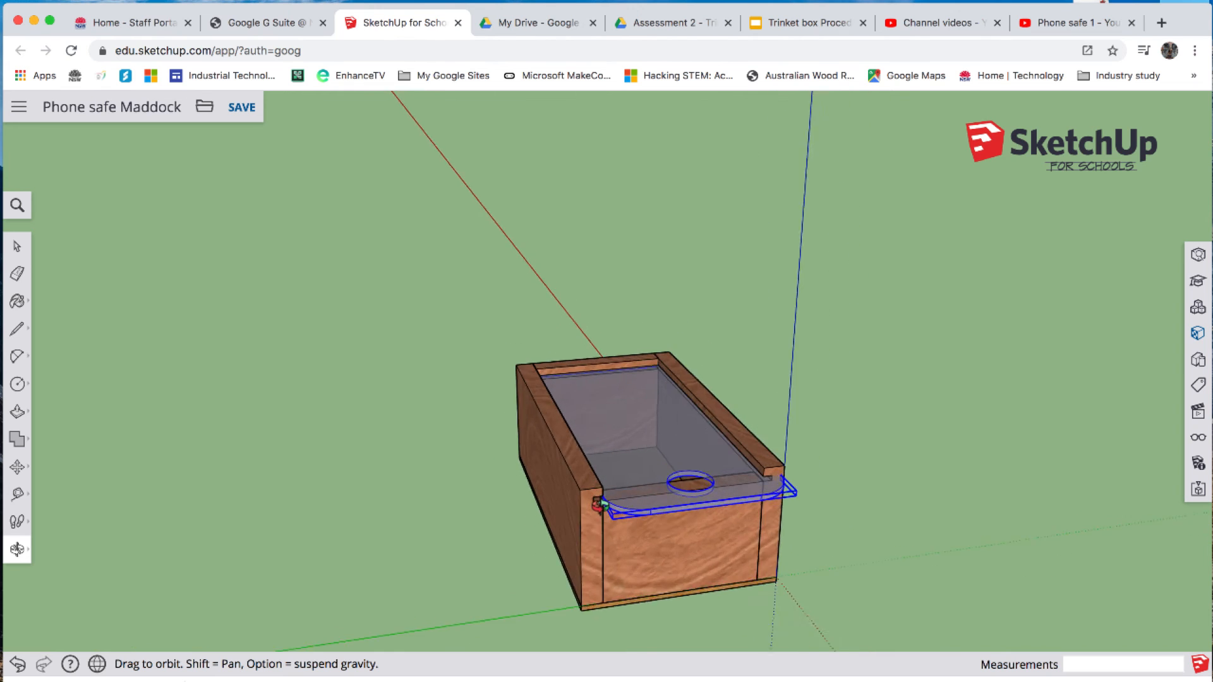
{"action": "scroll", "coordinate": [600, 509], "scroll_direction": "up", "scroll_amount": 8}
{"action": "scroll", "coordinate": [600, 505], "scroll_direction": "up", "scroll_amount": 2}
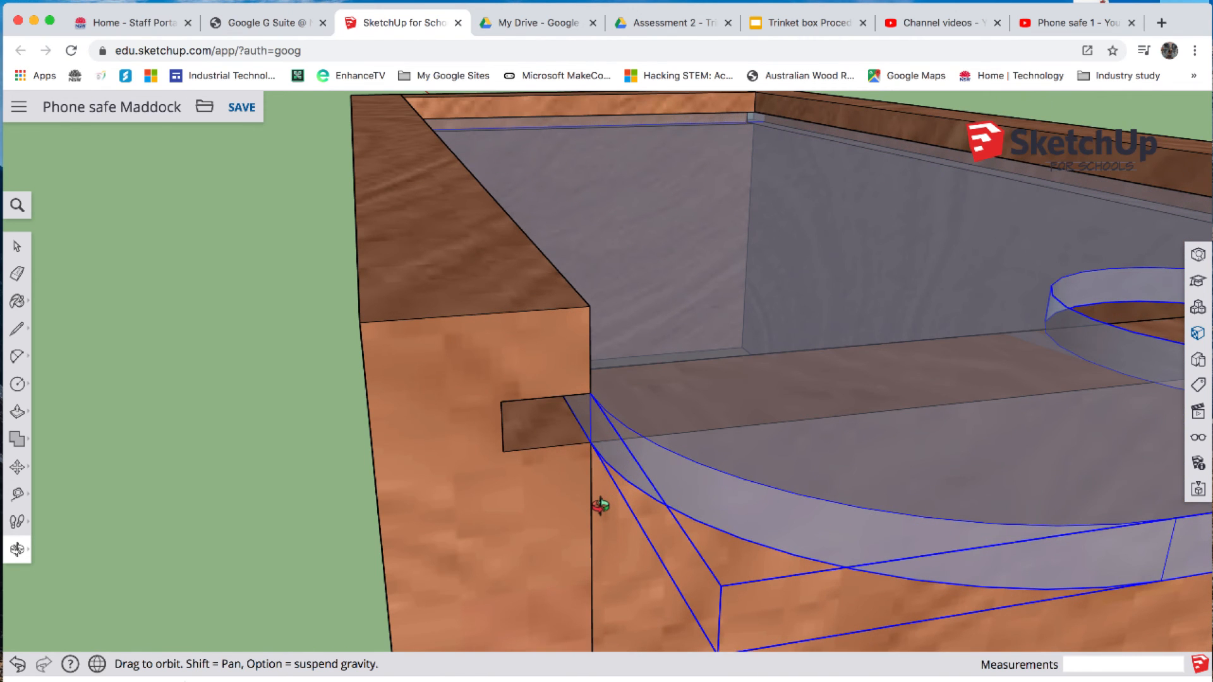
{"action": "key", "text": "t"}
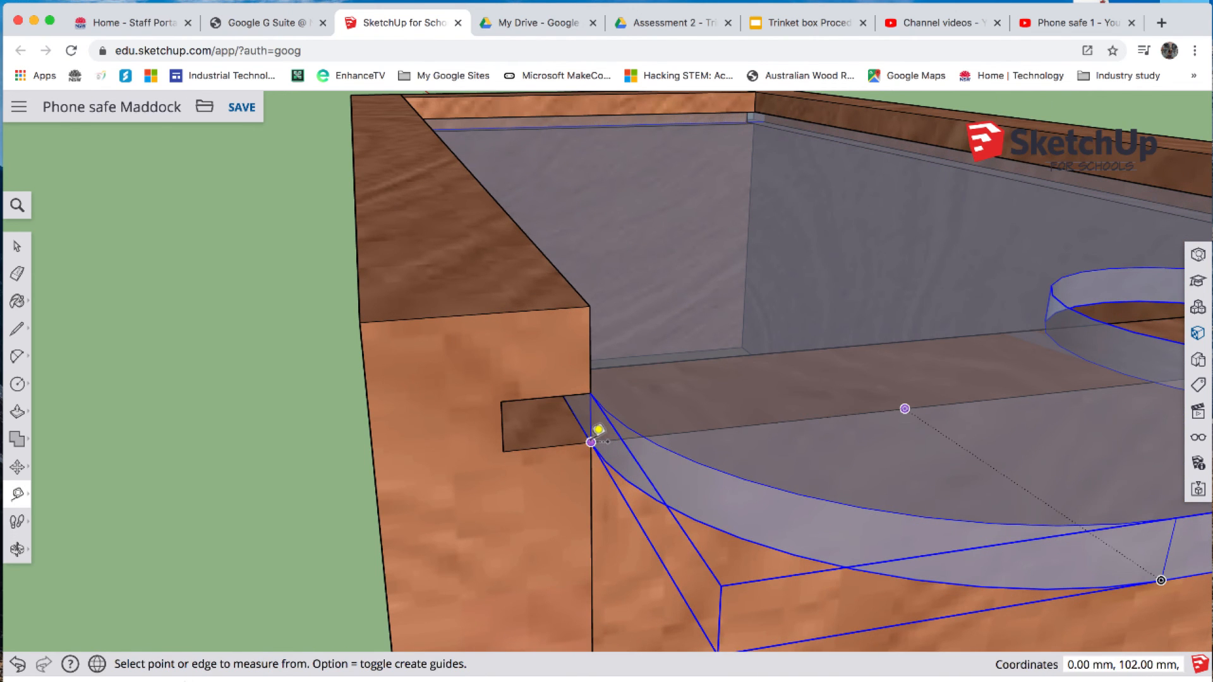
{"action": "left_click", "coordinate": [597, 432]}
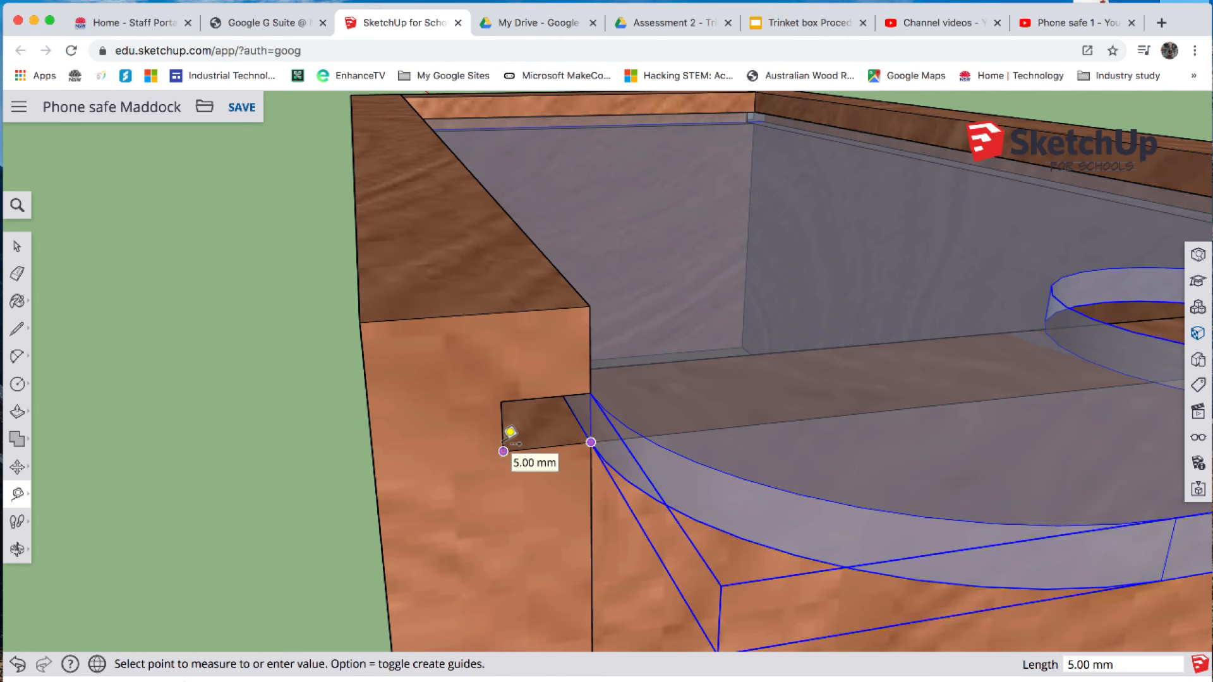
{"action": "left_click", "coordinate": [542, 422]}
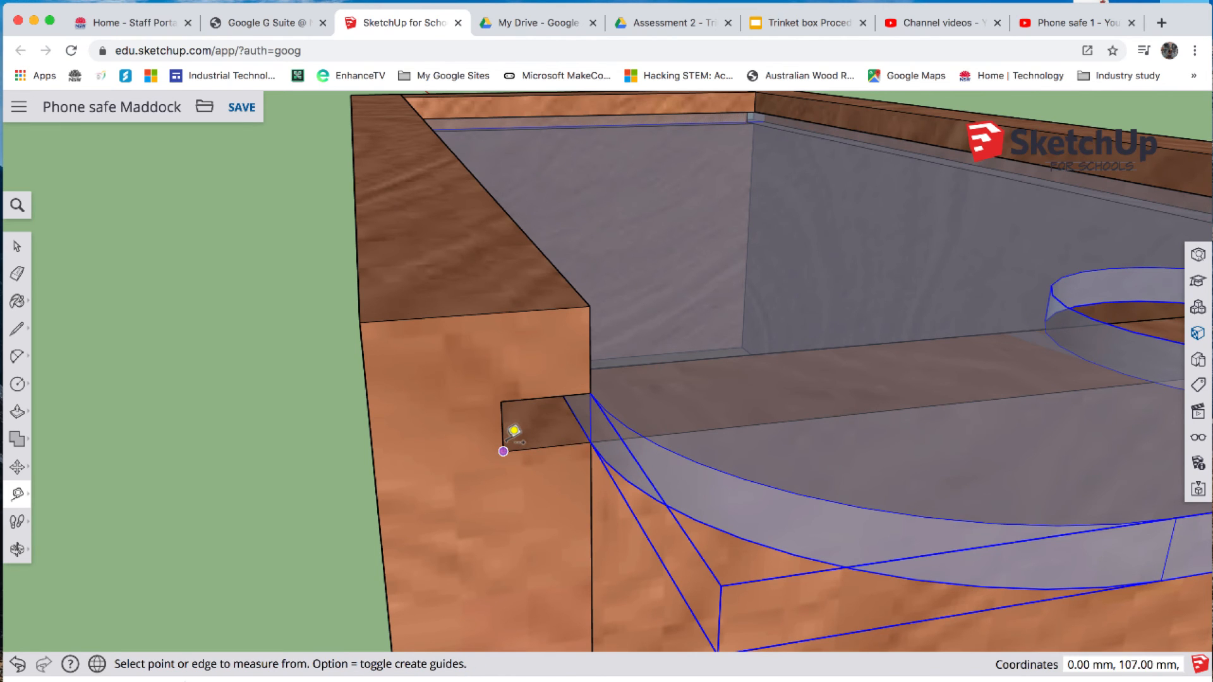
- Move the lid 5 mm along the green axis into the side groove and deselect it
{"action": "scroll", "coordinate": [509, 436], "scroll_direction": "down", "scroll_amount": 10}
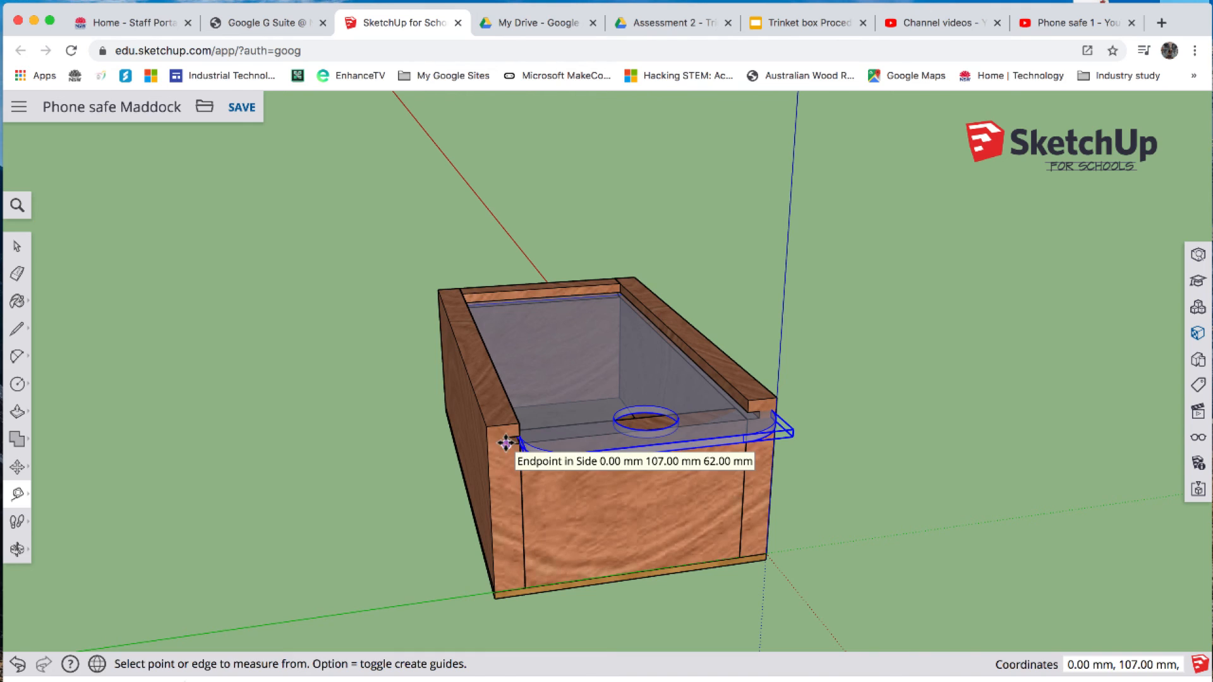
{"action": "key", "text": "m"}
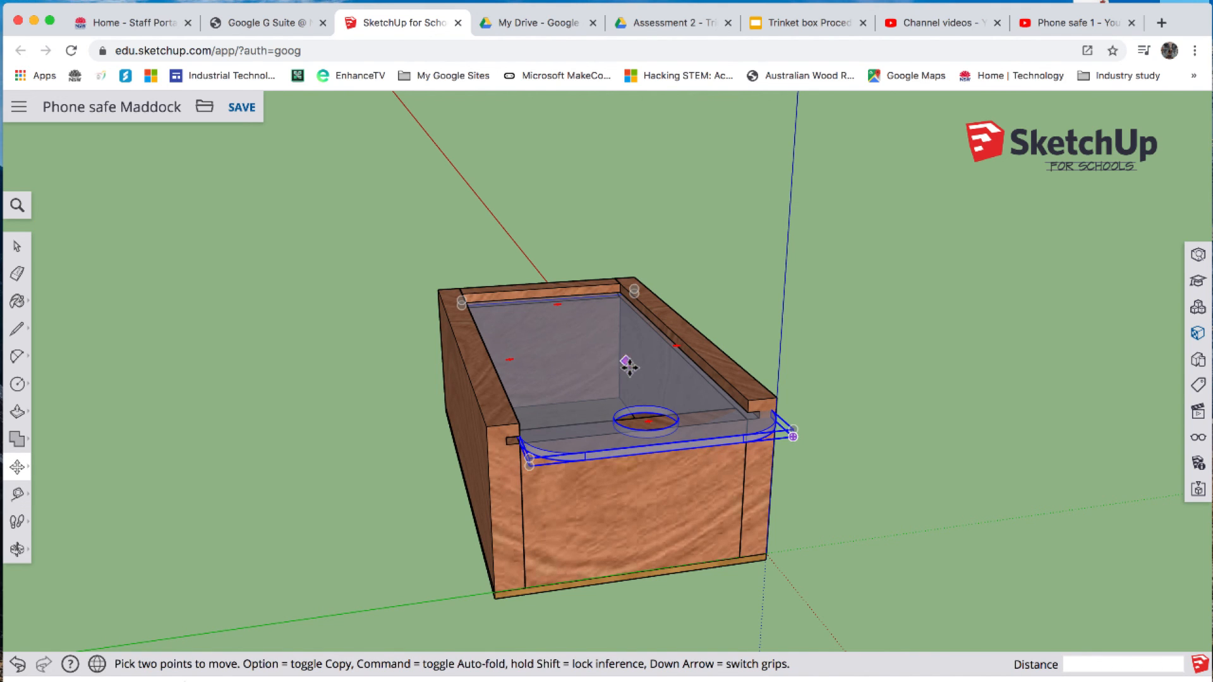
{"action": "left_click", "coordinate": [590, 354]}
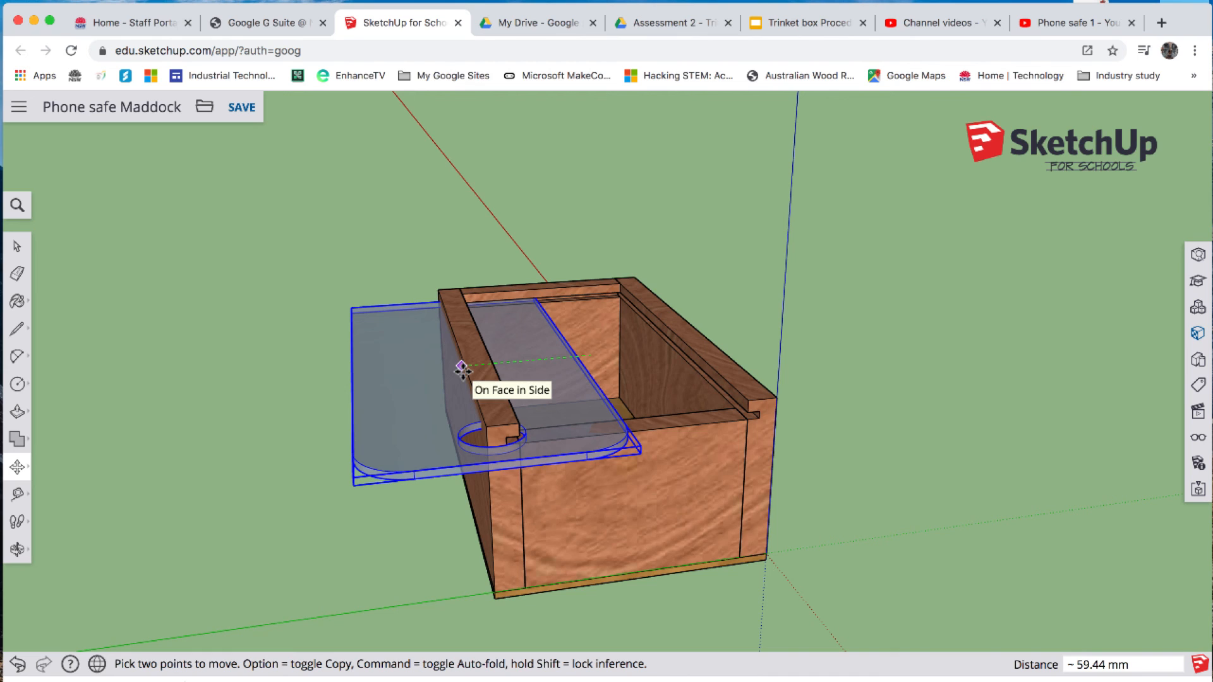
{"action": "type", "text": "5"}
{"action": "key", "text": "Return"}
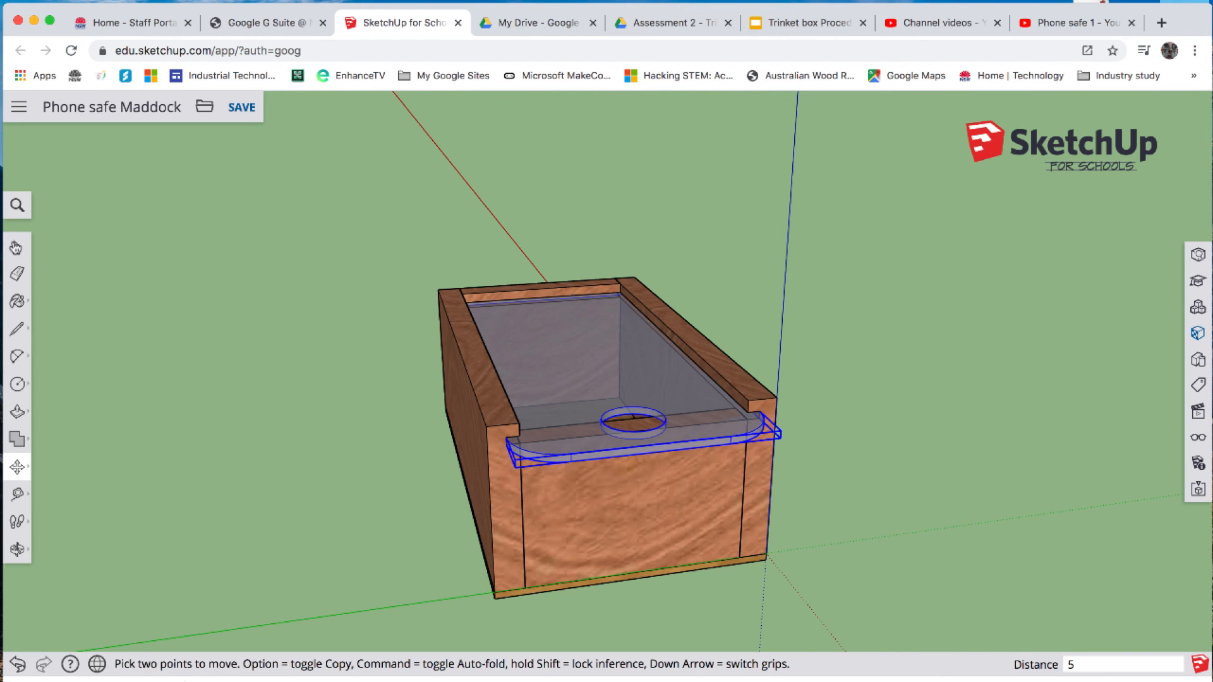
{"action": "left_click", "coordinate": [16, 247]}
{"action": "left_click", "coordinate": [312, 412]}
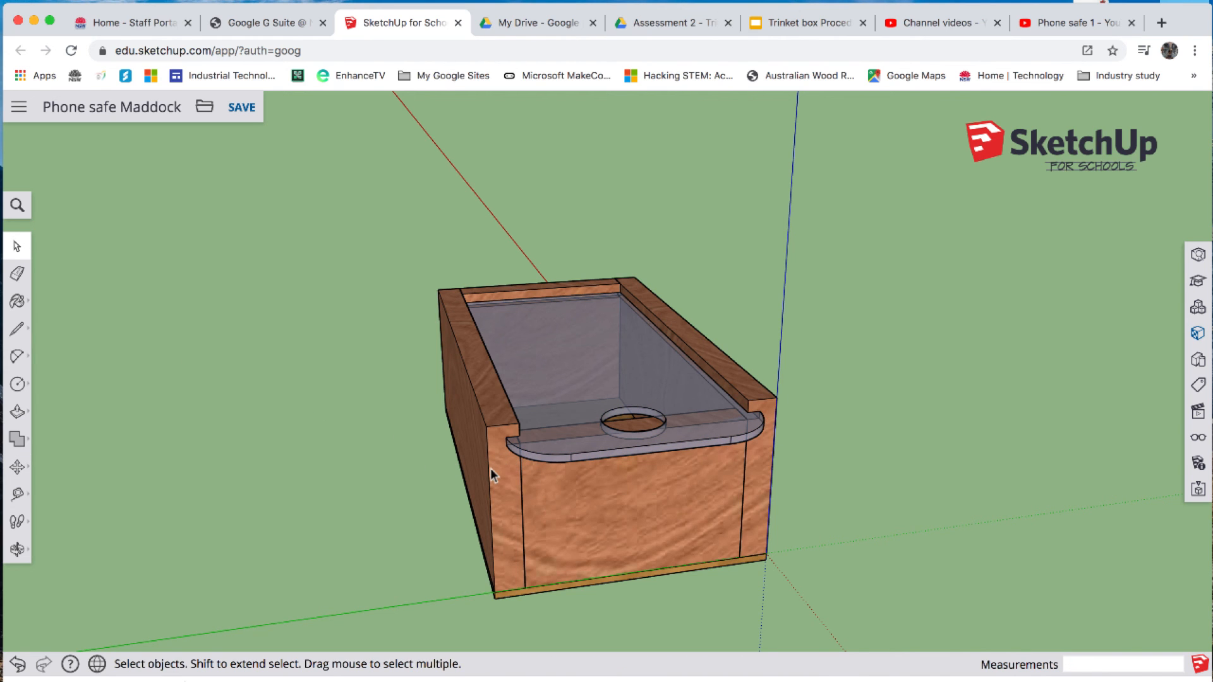
{"action": "scroll", "coordinate": [502, 451], "scroll_direction": "up", "scroll_amount": 5}
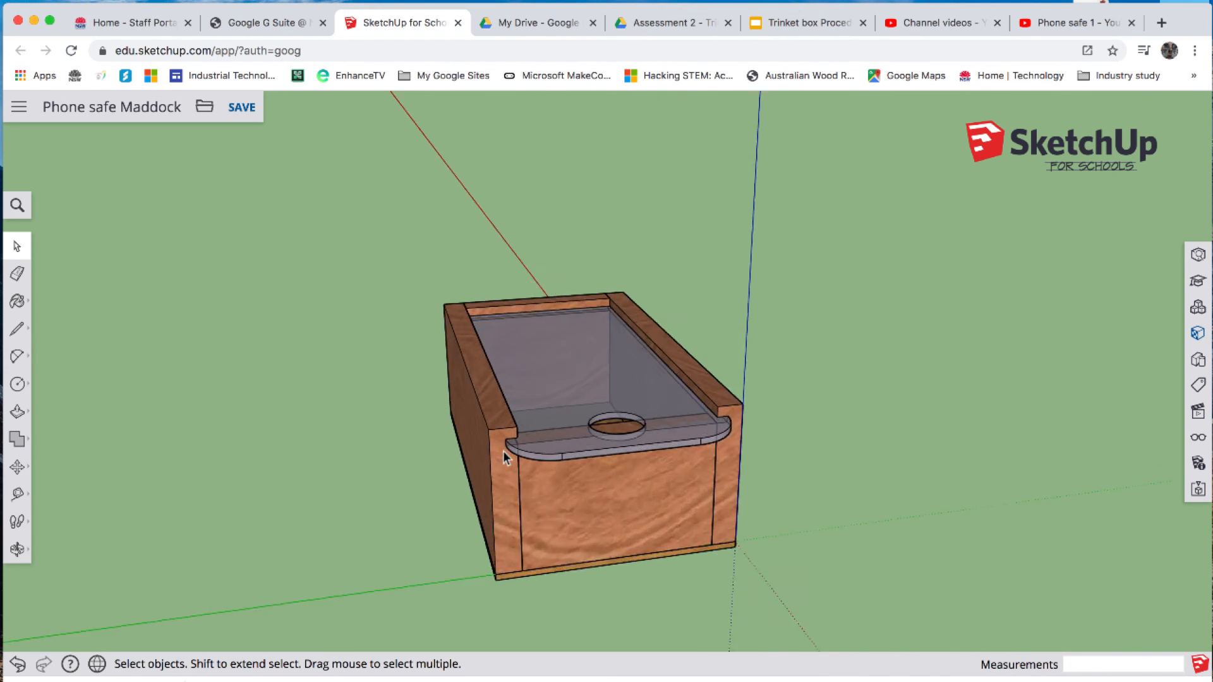
- Check the lid's fit in the grooves up close and from both sides of the box, and save the phone safe model
{"action": "scroll", "coordinate": [503, 451], "scroll_direction": "down", "scroll_amount": 3}
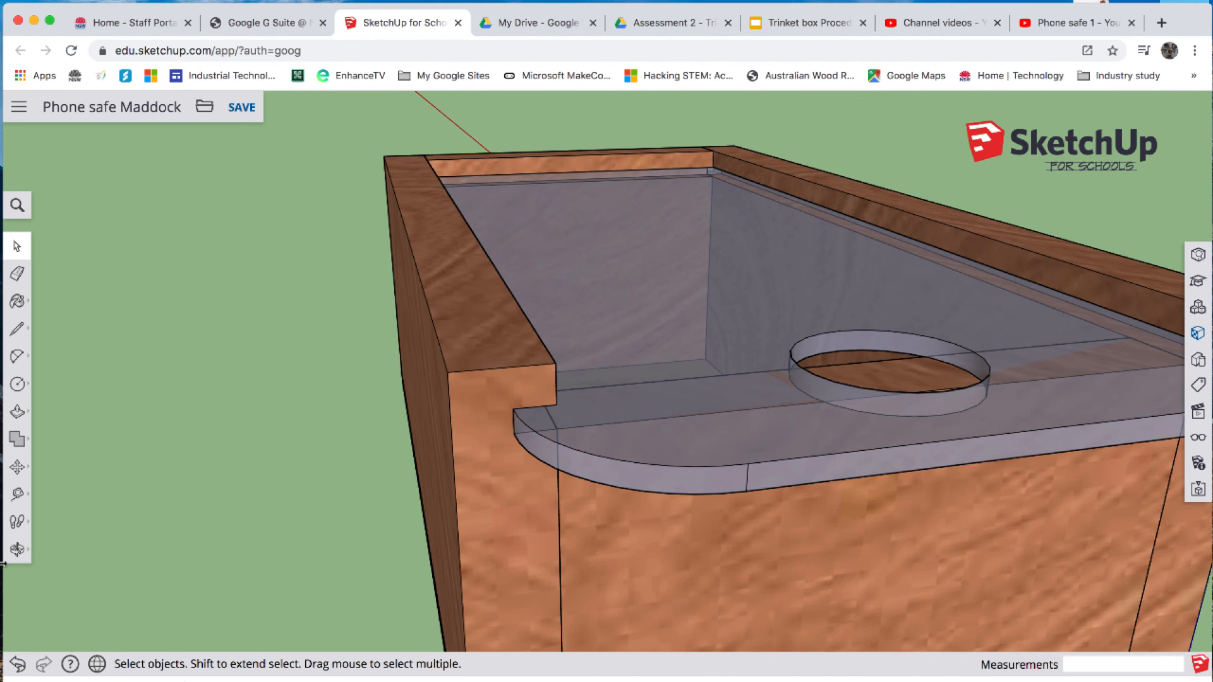
{"action": "left_click", "coordinate": [18, 549]}
{"action": "left_click_drag", "start_coordinate": [518, 559], "coordinate": [382, 538]}
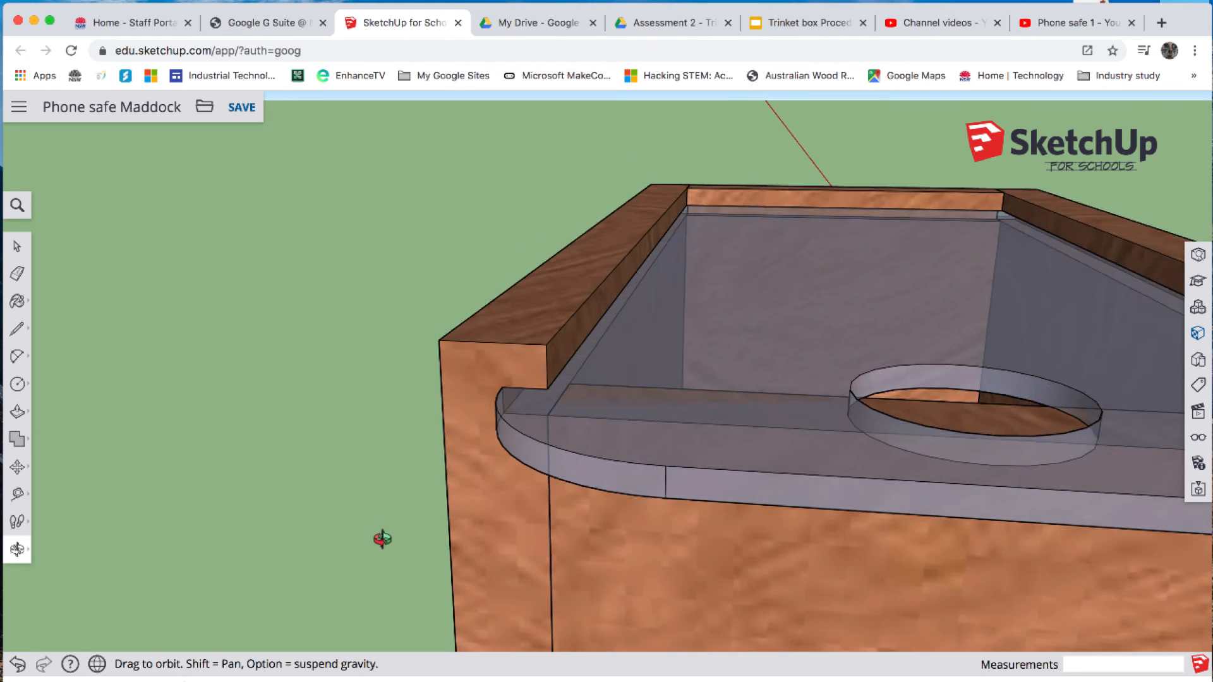
{"action": "scroll", "coordinate": [382, 539], "scroll_direction": "down", "scroll_amount": 5}
{"action": "left_click_drag", "start_coordinate": [659, 581], "coordinate": [595, 524]}
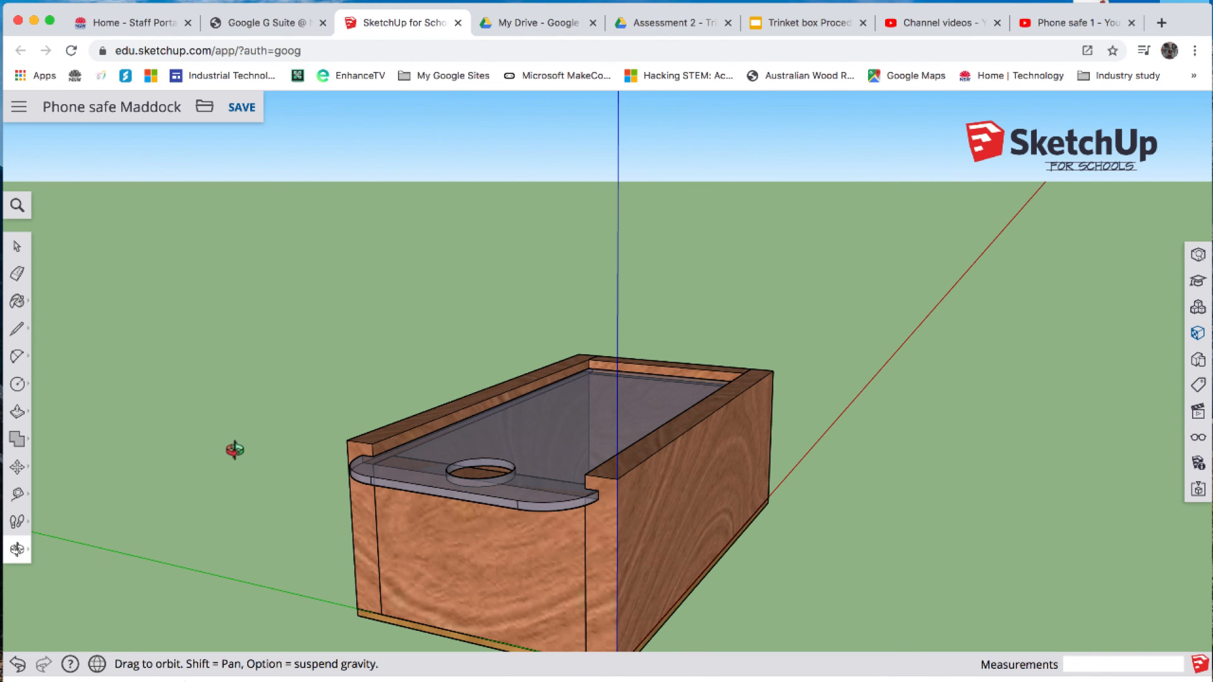
{"action": "left_click_drag", "start_coordinate": [236, 449], "coordinate": [657, 418]}
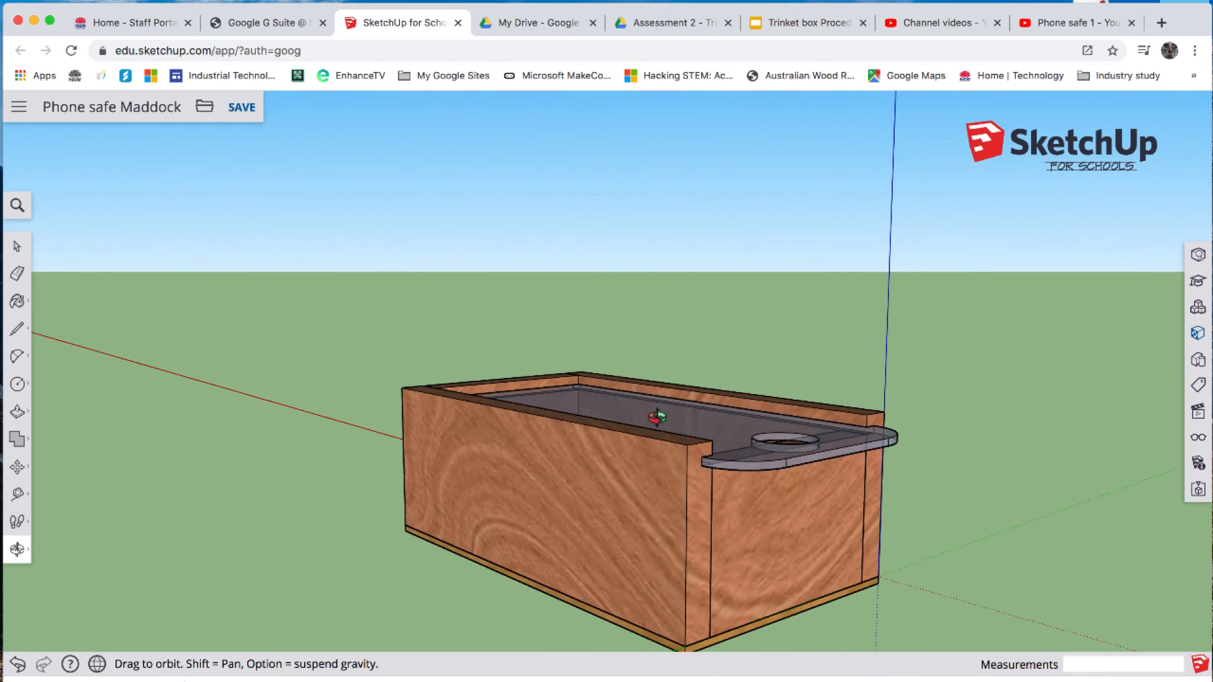
{"action": "scroll", "coordinate": [518, 488], "scroll_direction": "up", "scroll_amount": 1}
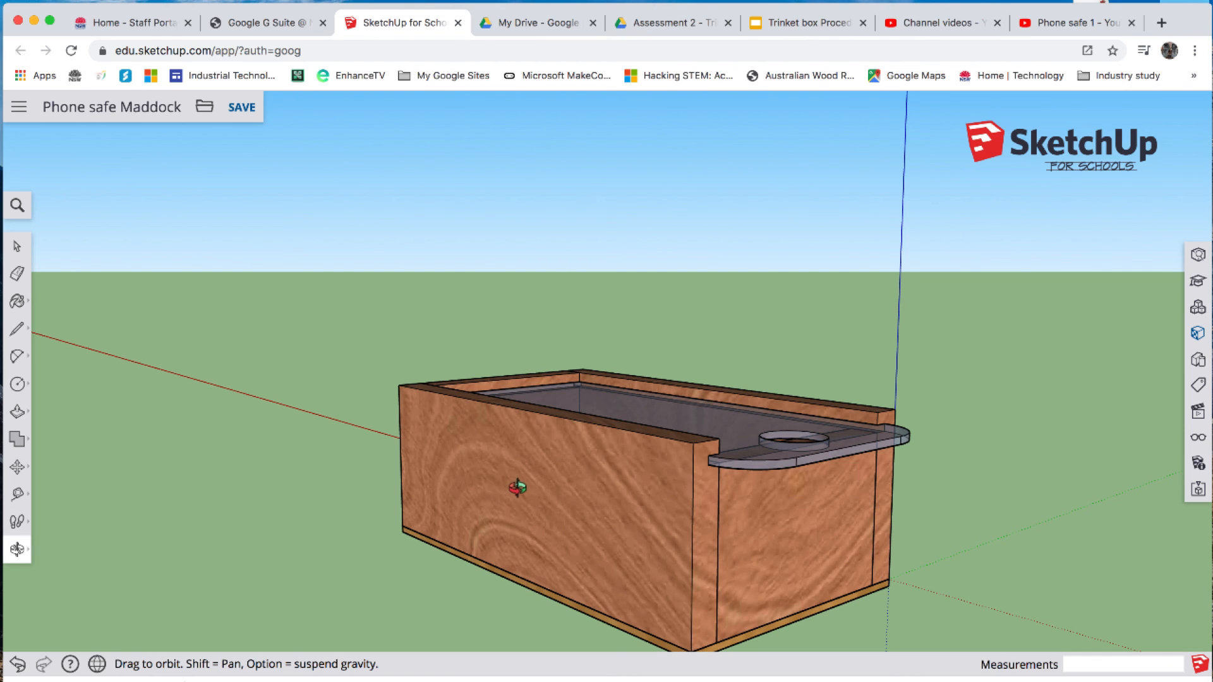
{"action": "left_click", "coordinate": [242, 108]}
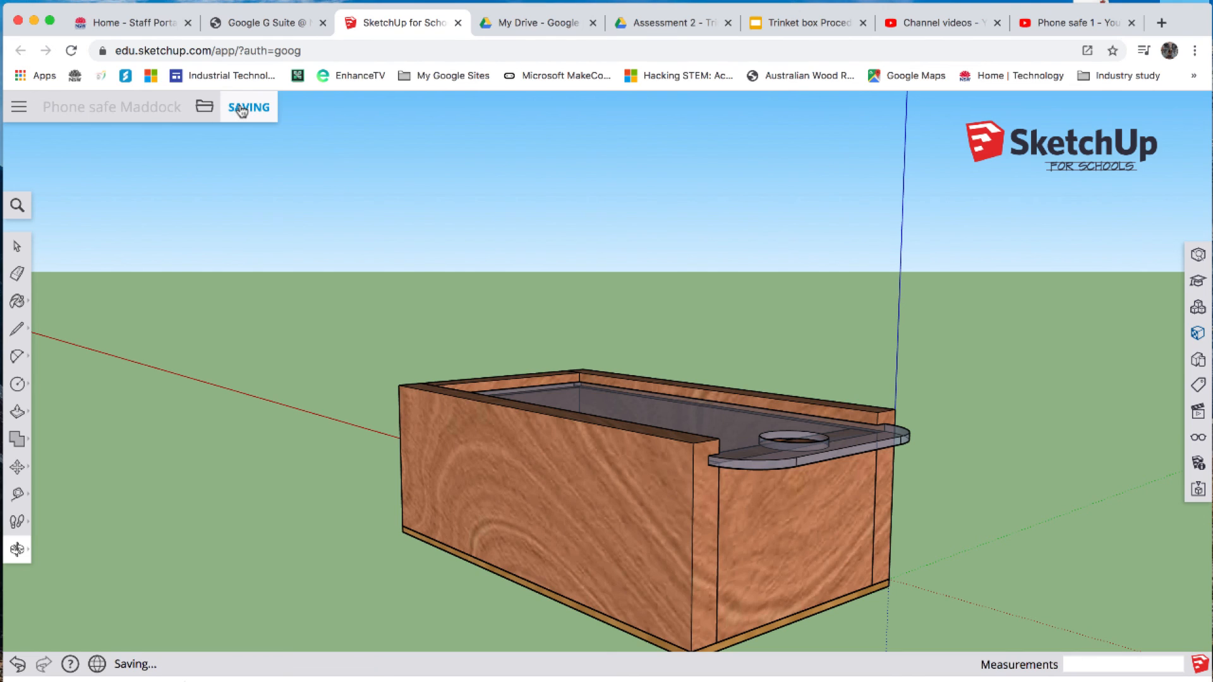